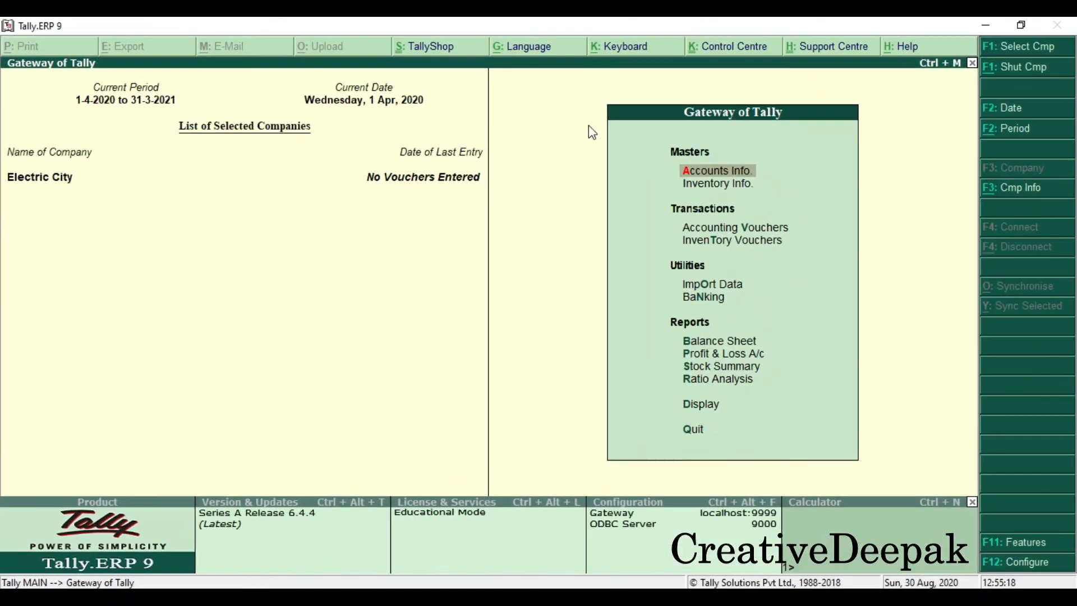
left_click(399, 322)
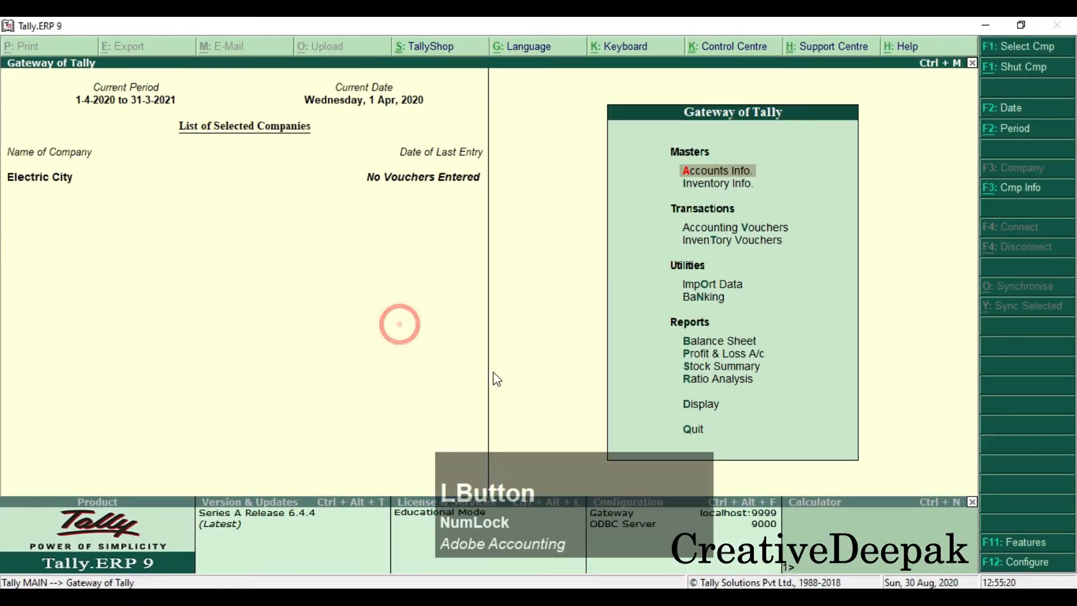
left_click_drag(547, 520, 508, 437)
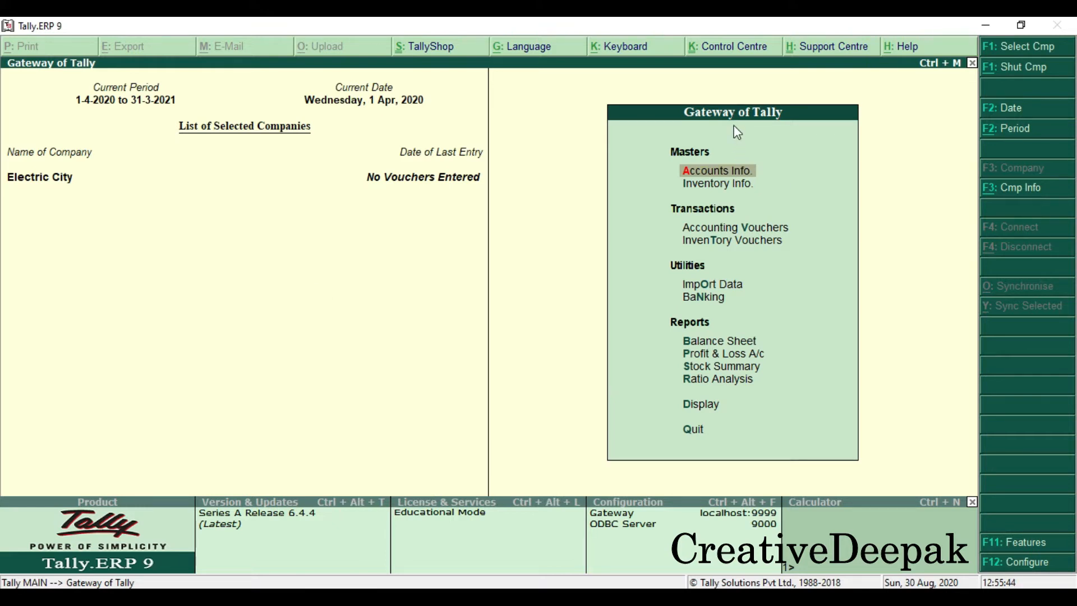
Enable Goods and Services Tax (GST) in the company's statutory and taxation features.
key("F11")
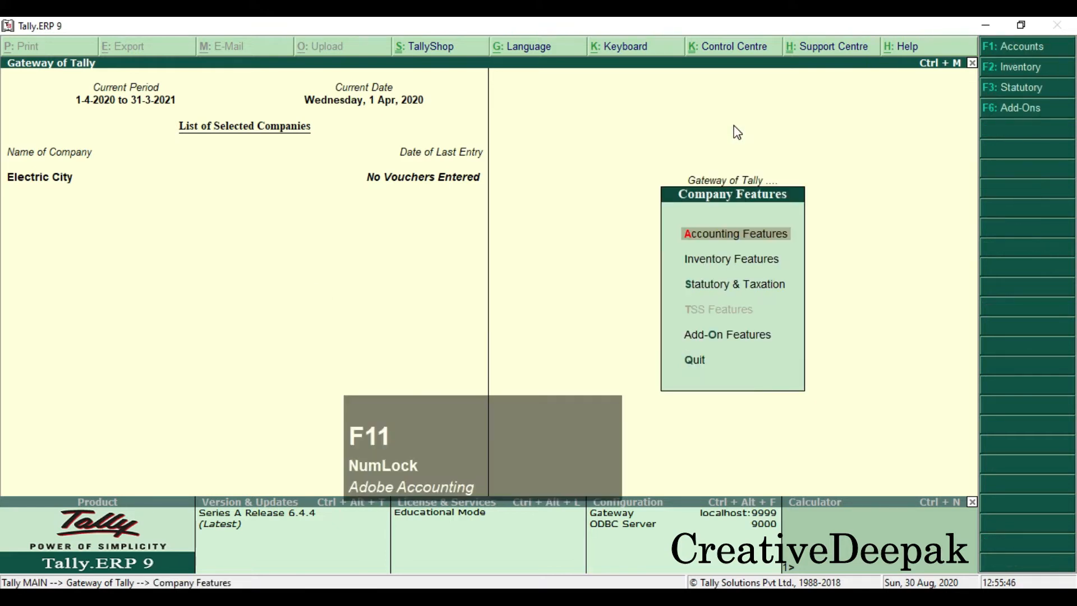
key("Down")
key("Down")
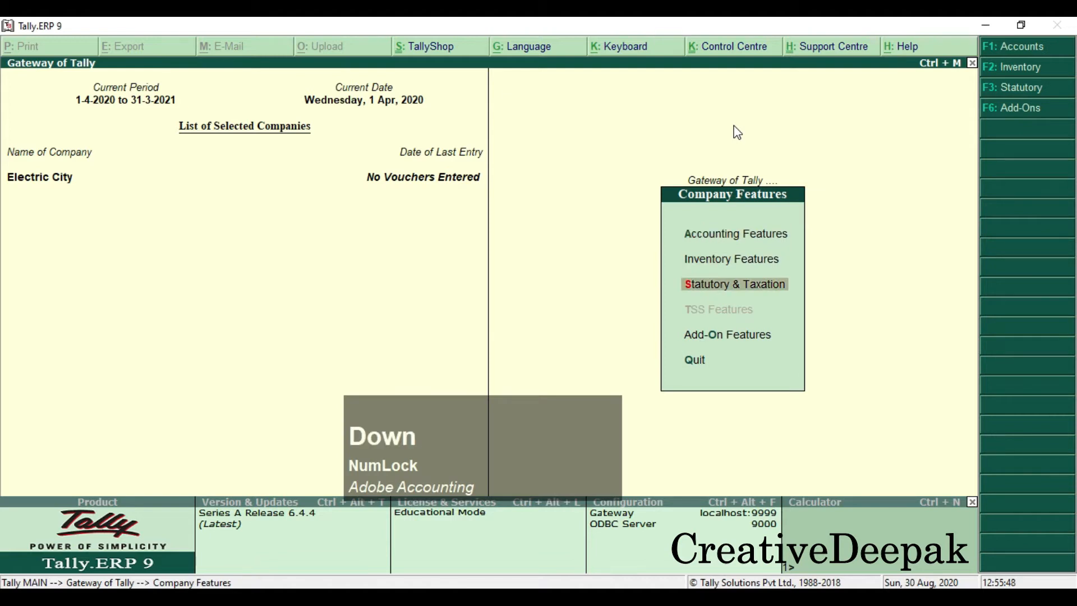
key("Return")
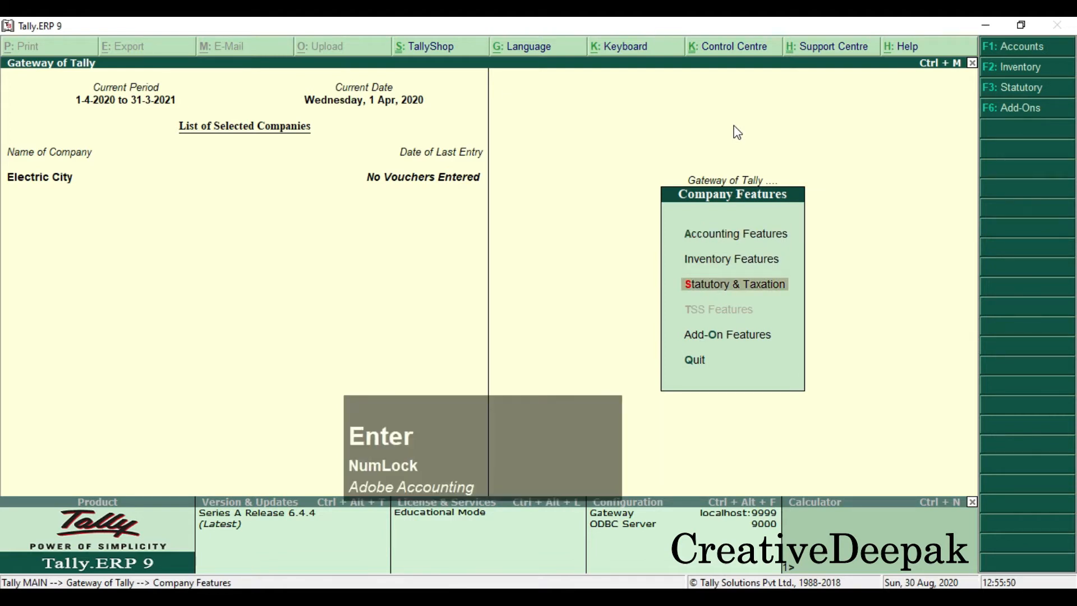
key("2")
mouse_move(107, 138)
left_mouse_down()
mouse_move(241, 187)
mouse_move(480, 175)
left_mouse_up()
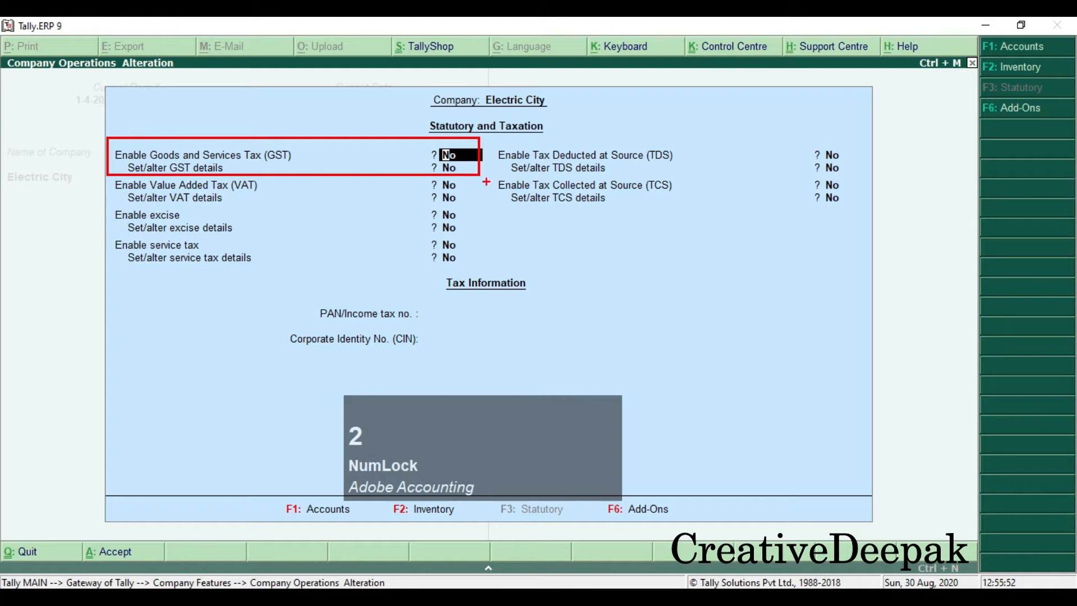
key("Escape")
type("y")
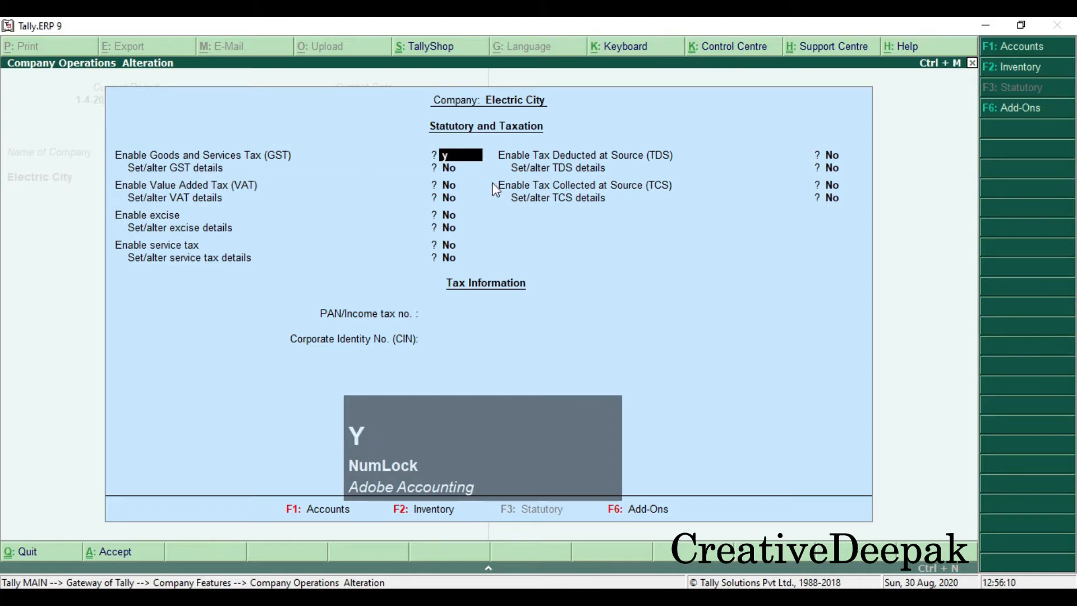
key("KP_Enter")
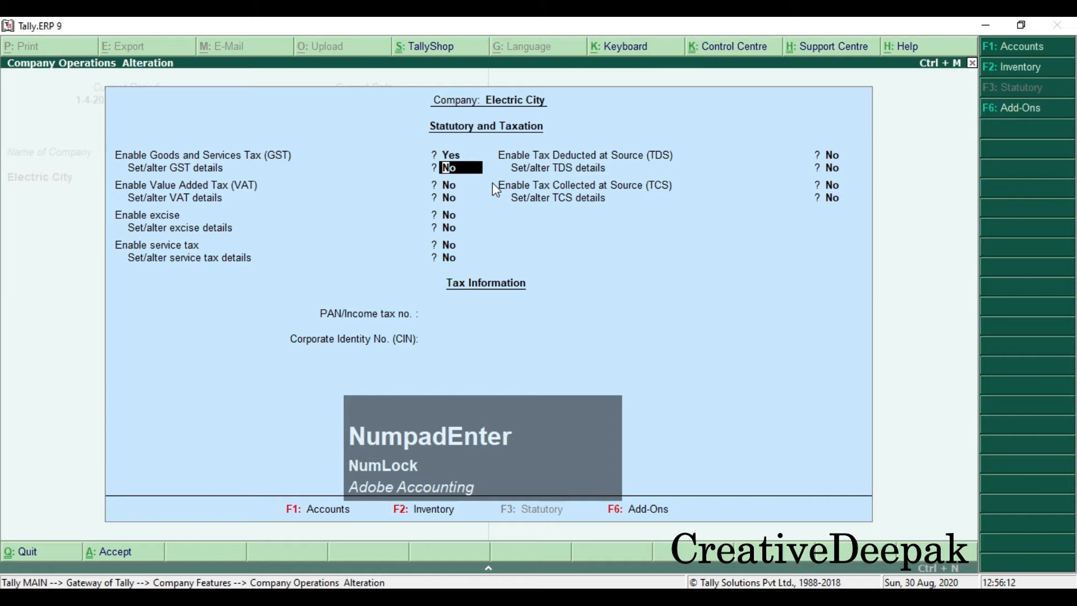
Open the company's GST details, keeping state Bihar, Regular registration, no other territory, a blank GSTIN and applicability from 1-Apr-2020.
type("y")
key("Return")
key("Return")
key("Return")
key("Return")
key("Return")
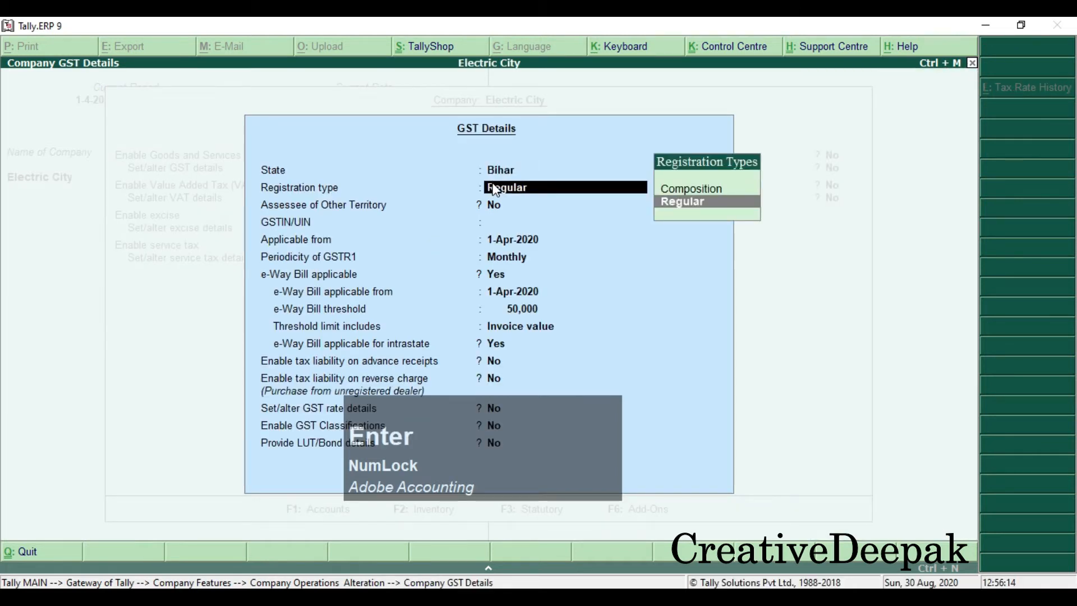
key("Return")
key("Return")
key("Return")
key("Return")
key("Return")
key("Return")
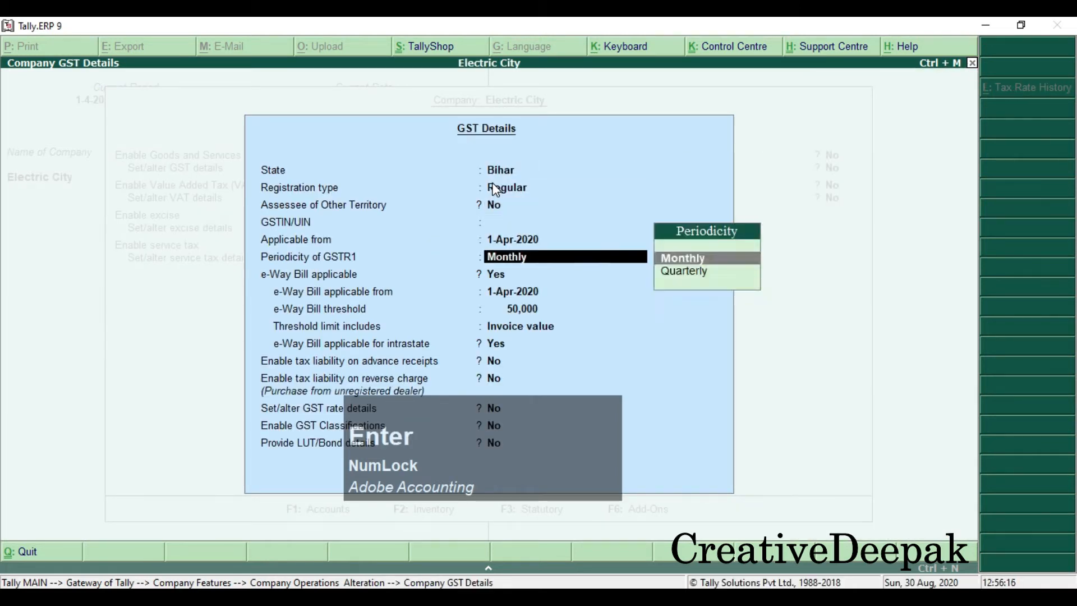
Keep monthly GSTR1 periodicity, the e-Way Bill threshold of 50,000 and the remaining defaults, and save the GST details.
key("Return")
key("Return")
key("Return")
key("Return")
key("Return")
key("Return")
key("Return")
key("Return")
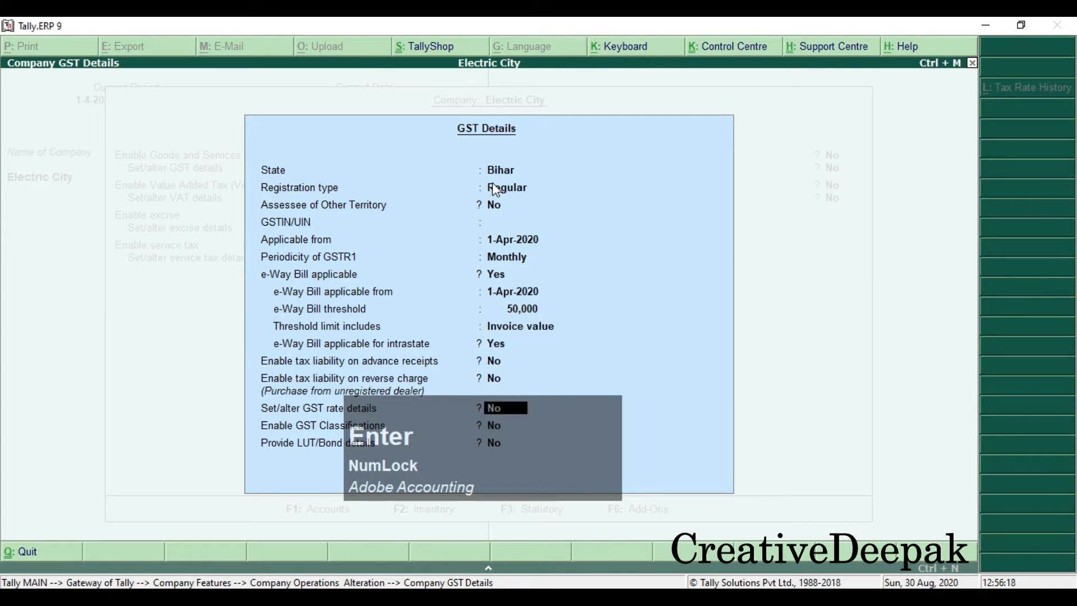
key("Return")
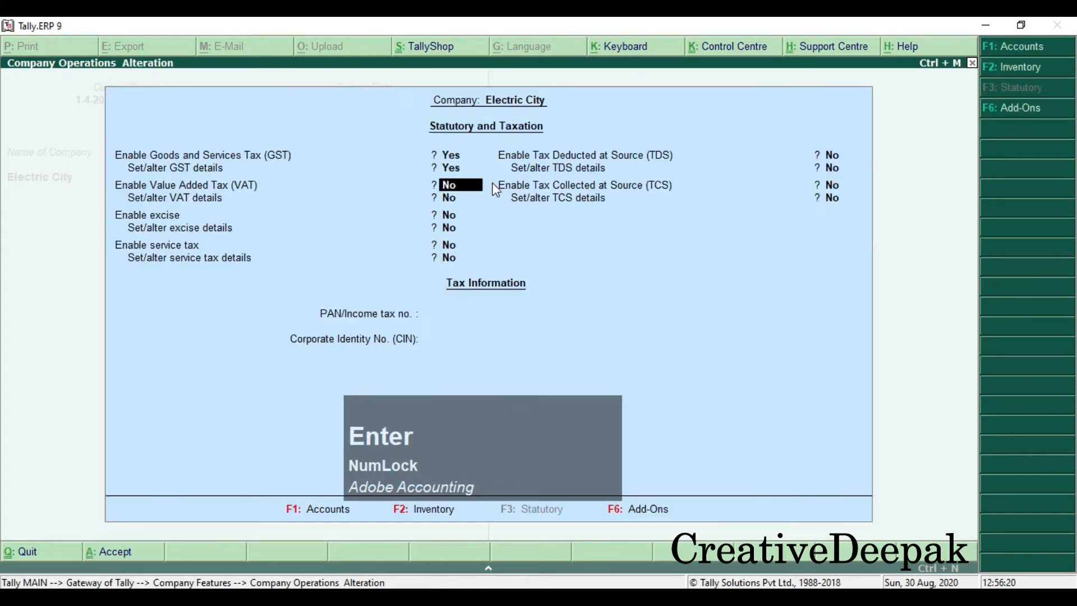
Save the company's statutory features with the other taxes disabled and blank tax information, and return to the Gateway of Tally.
key("Return")
key("Return")
key("Return")
key("Return")
key("Return")
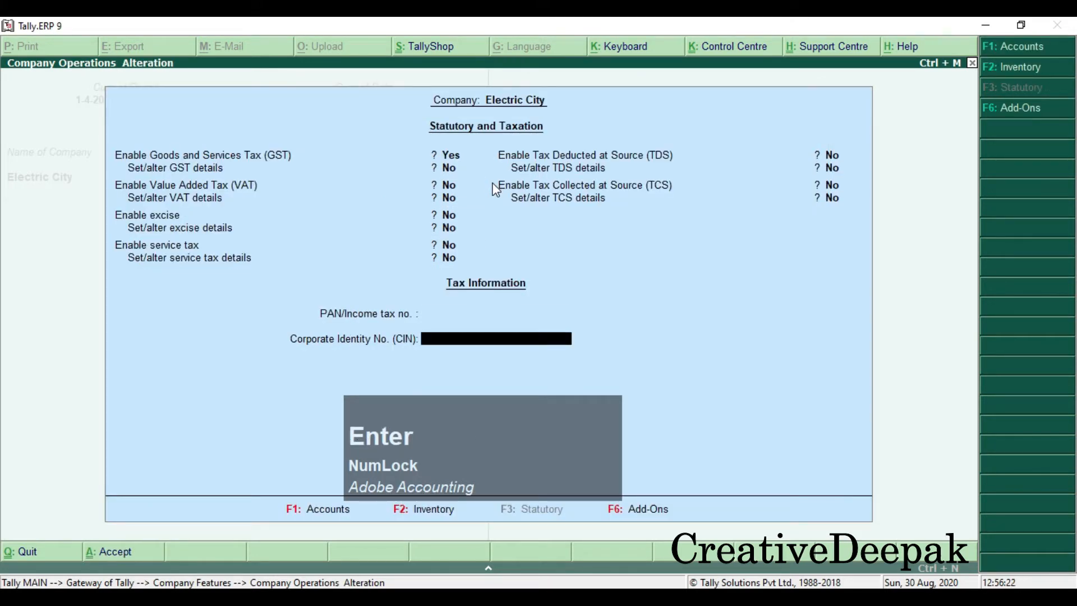
key("Return")
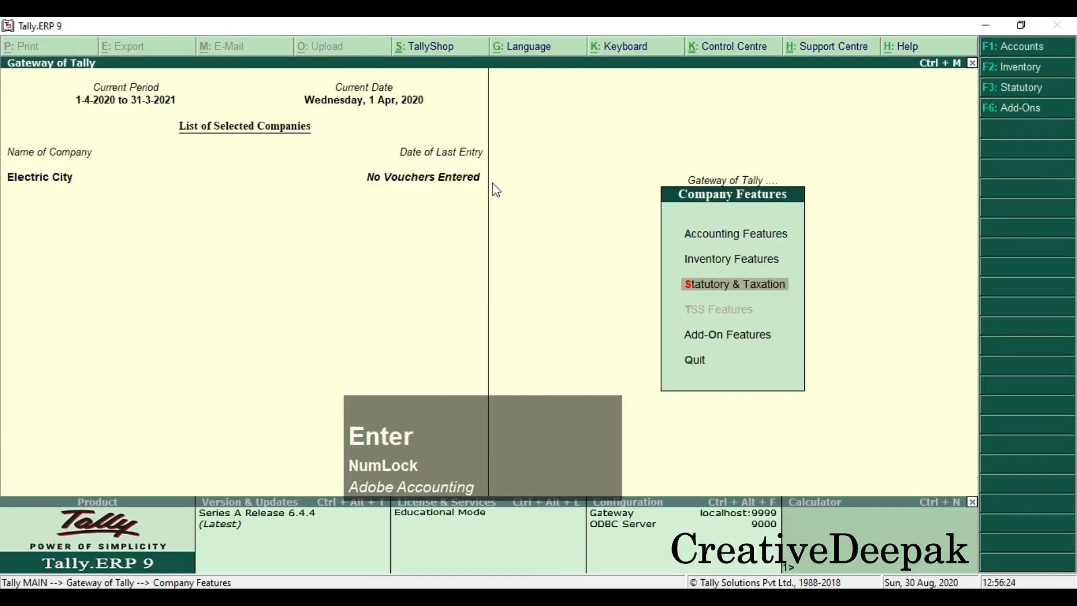
key("Escape")
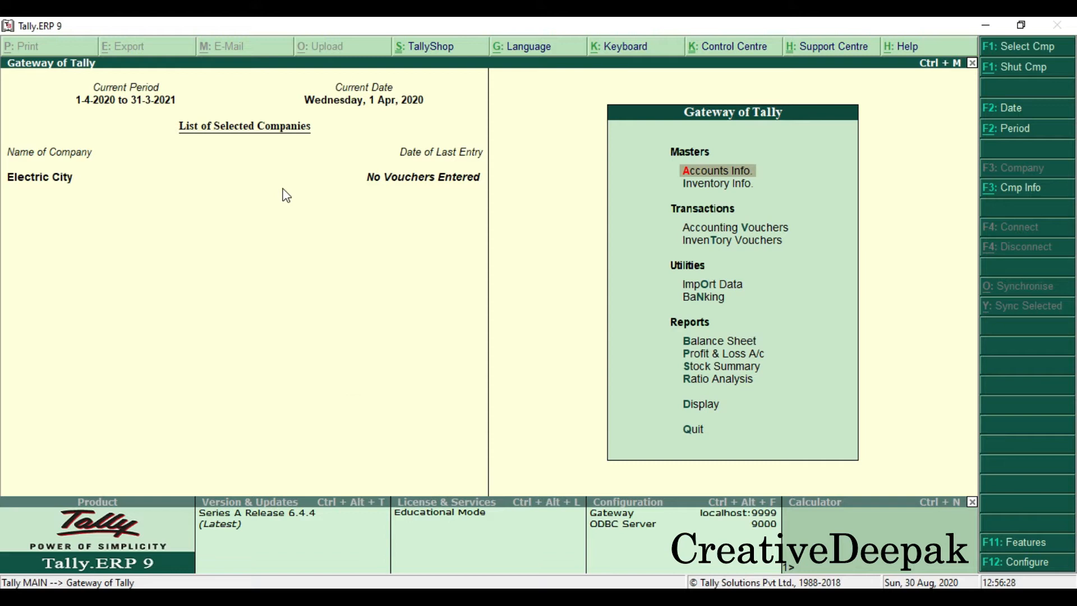
Start creating a single ledger named CGST.
key("Return")
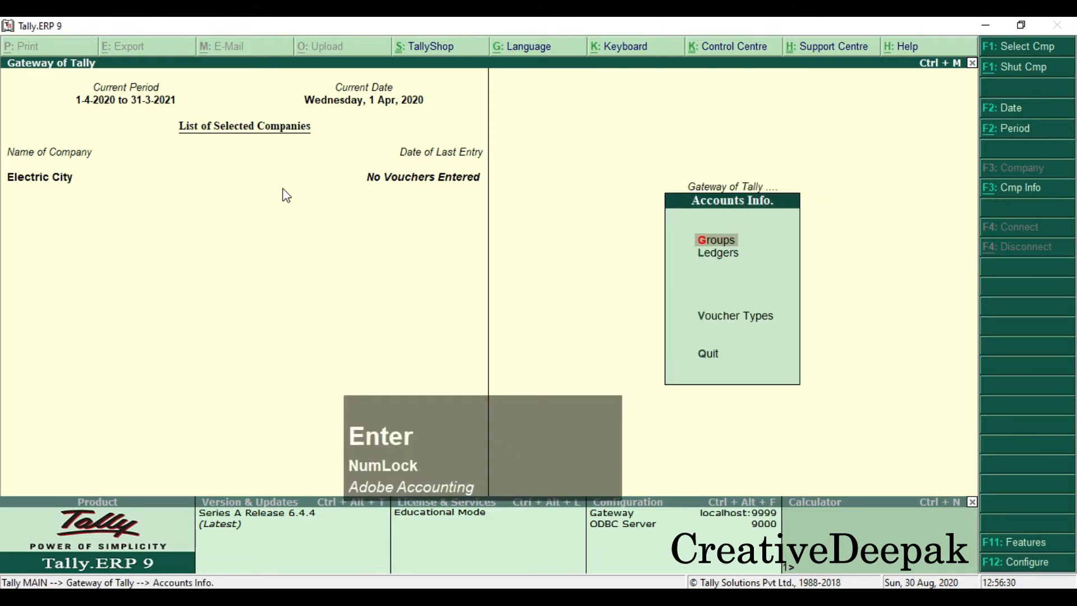
key("Down")
key("Return")
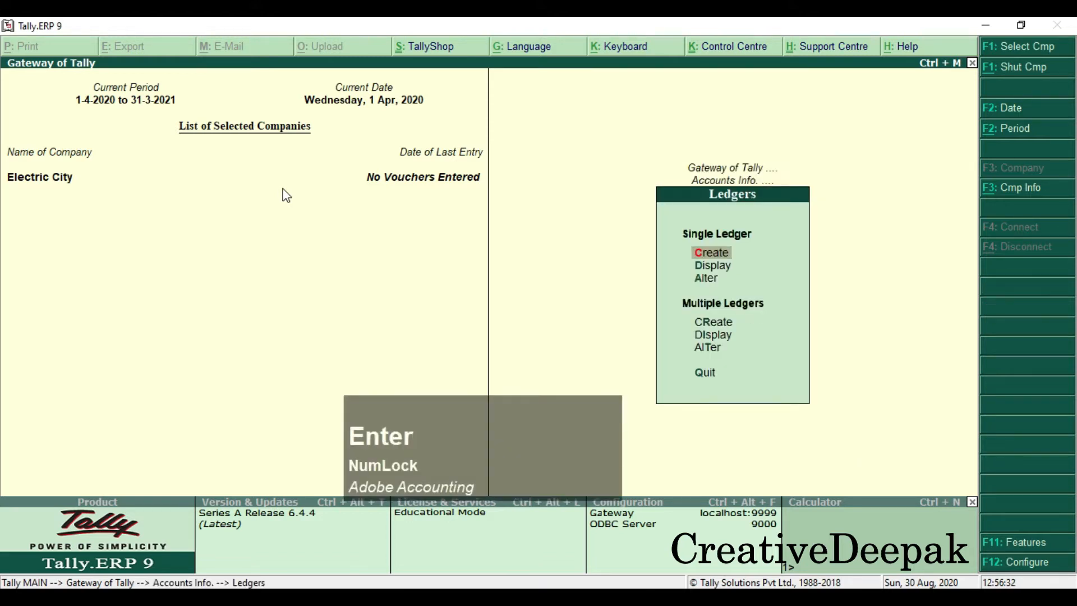
key("Return")
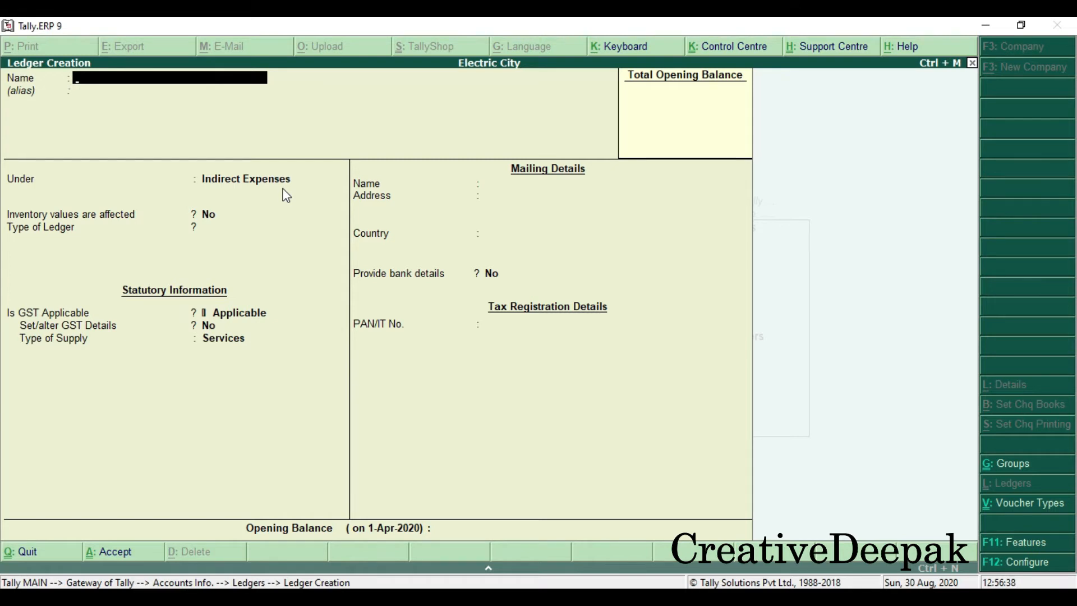
left_click(867, 583)
type("CGST")
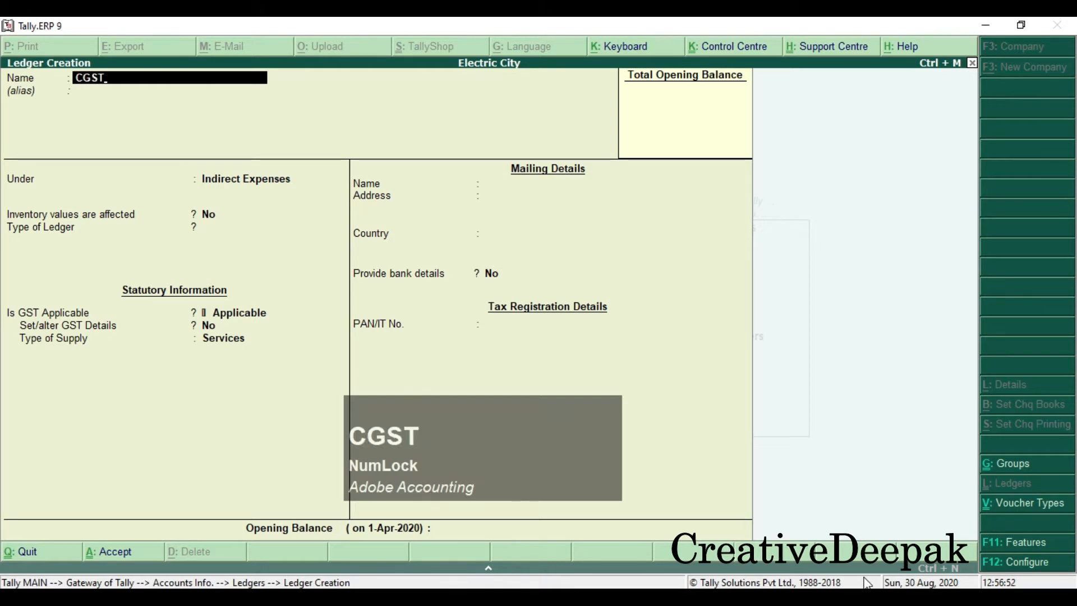
key("Return")
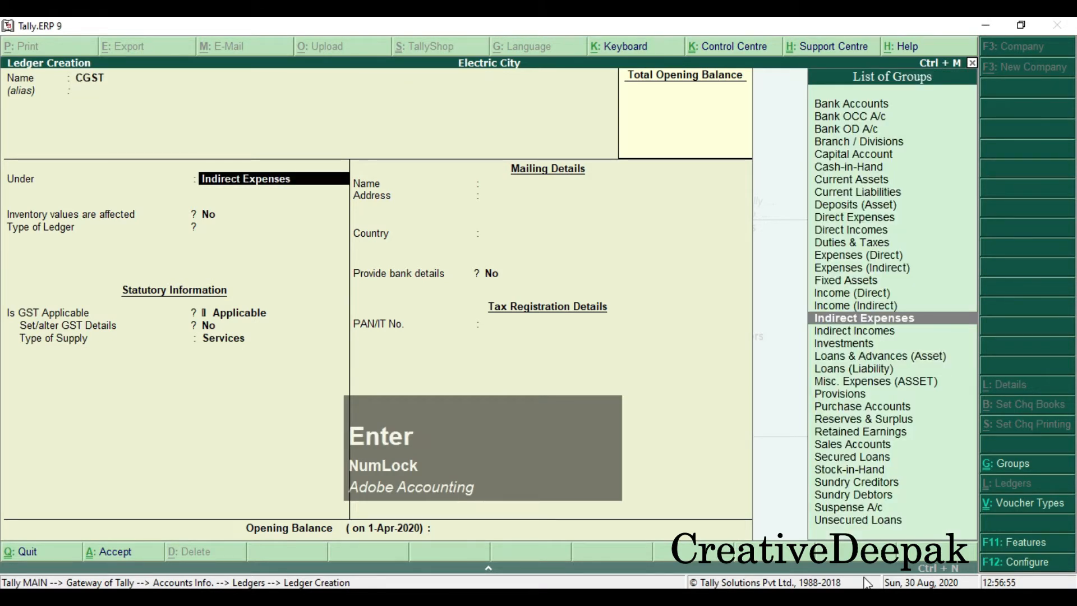
Place the CGST ledger under the Duties & Taxes group.
type("D")
key("Down")
key("Down")
key("Down")
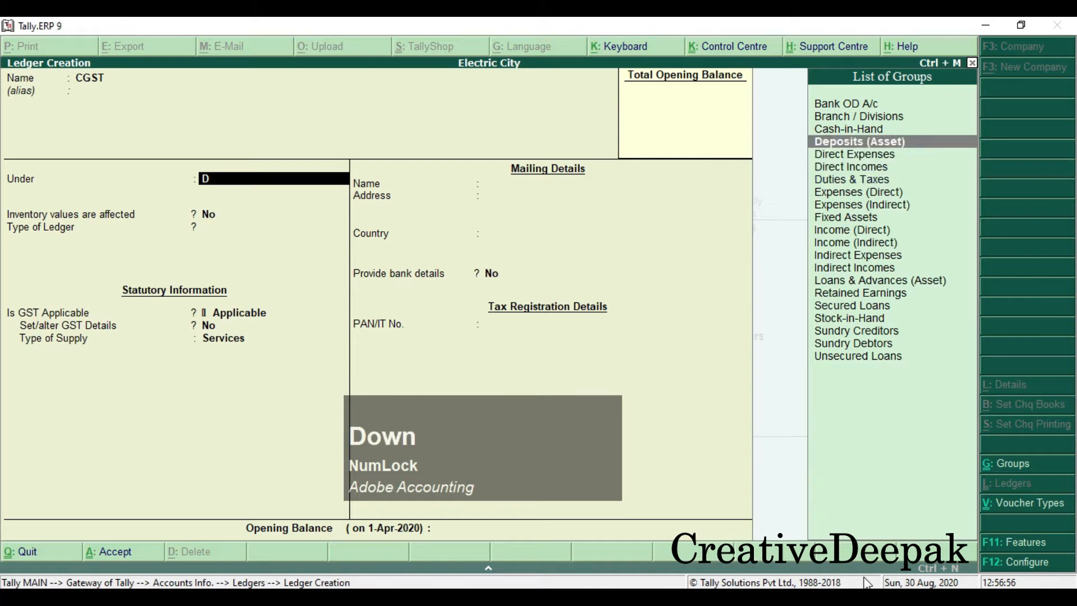
key("Down")
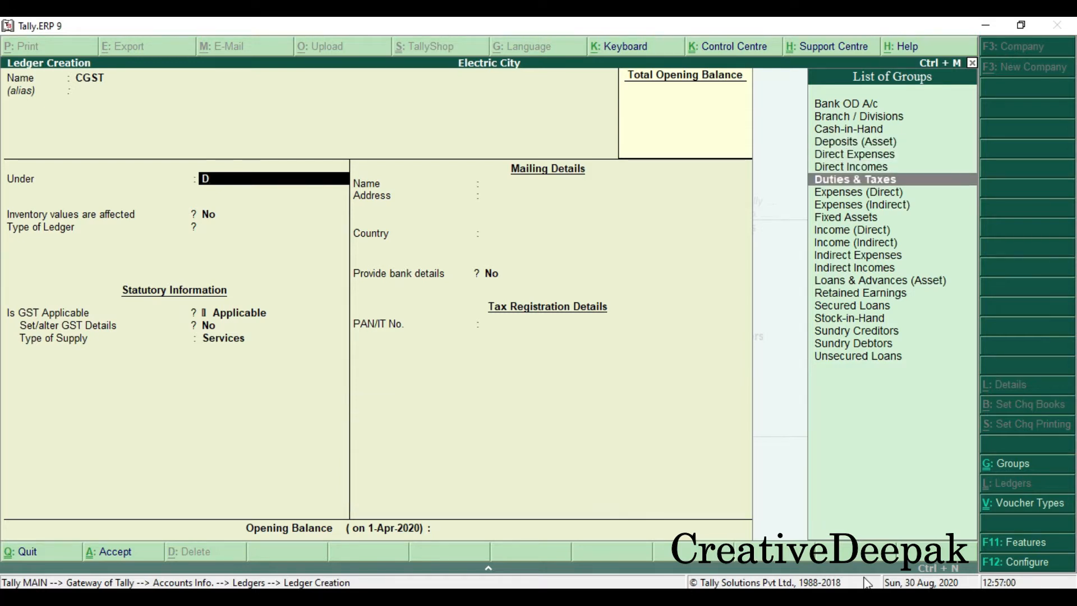
key("Return")
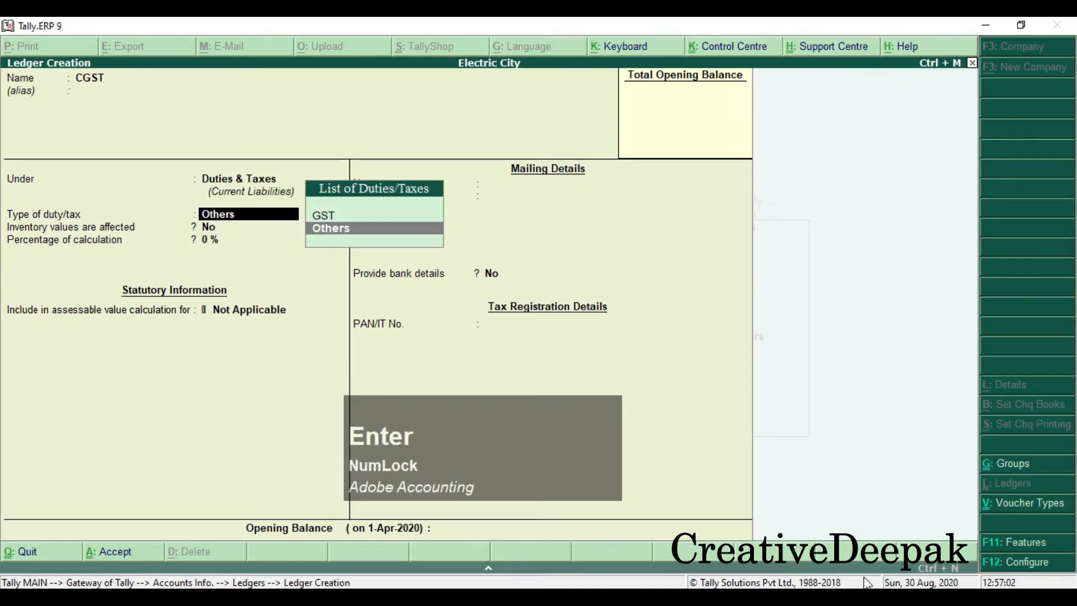
Set the CGST ledger's duty type to GST and tax type to Central Tax, and save it with the remaining defaults.
key("Up")
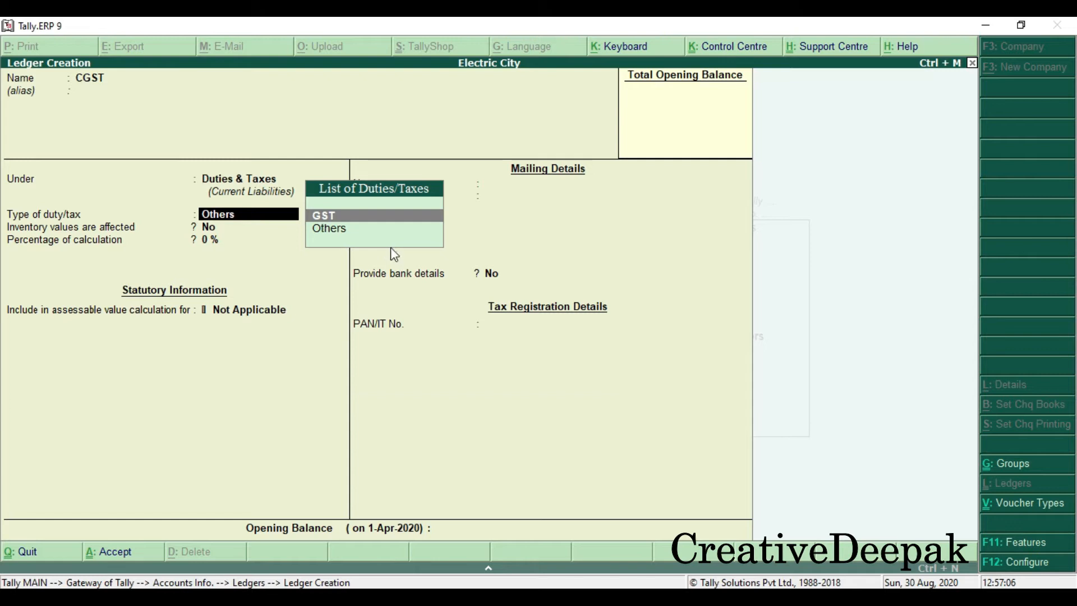
key("Return")
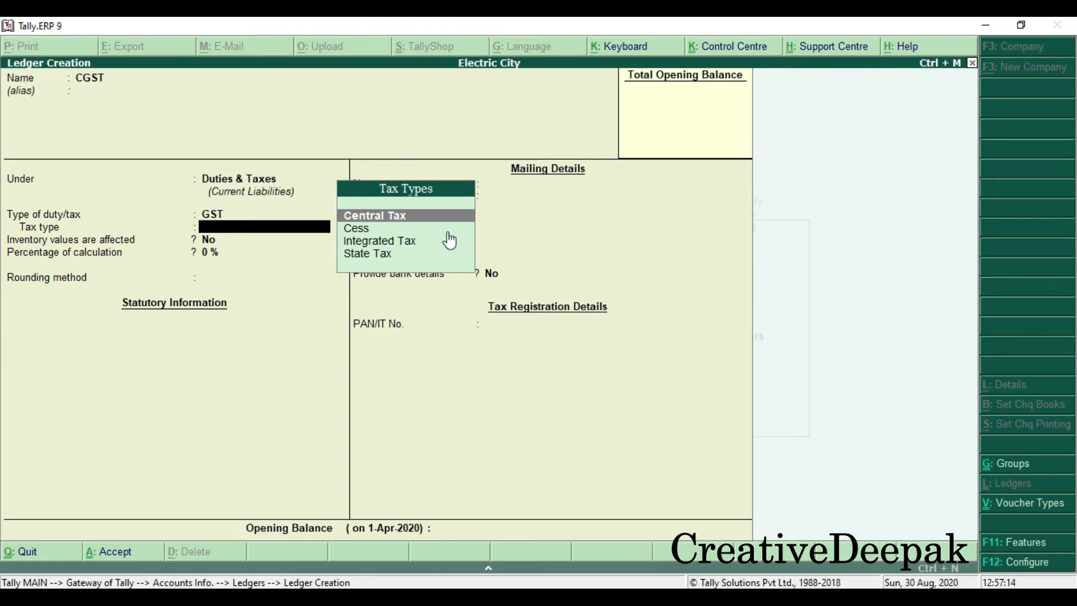
key("Return")
key("Return")
key("Return")
key("Return")
key("Return")
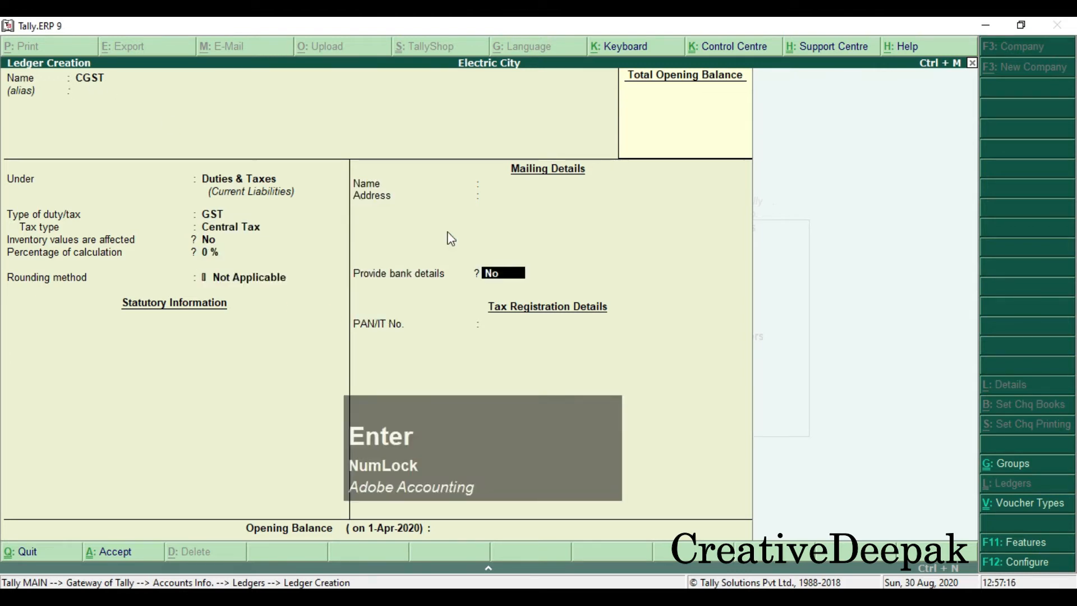
key("Return")
key("Return")
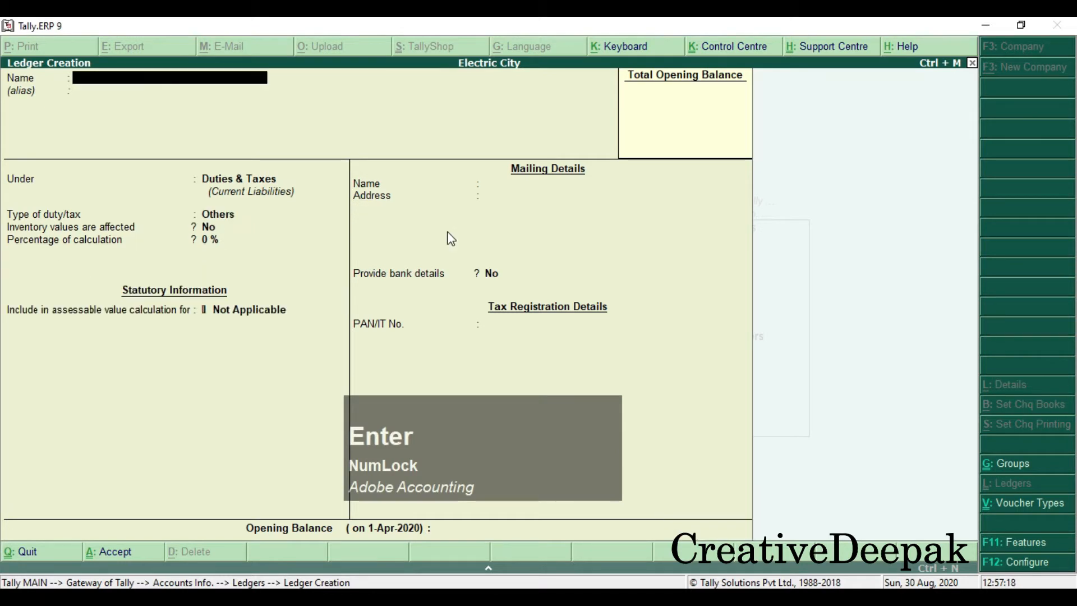
Create a ledger named SGST under Duties & Taxes with GST as its duty type.
type("SGST")
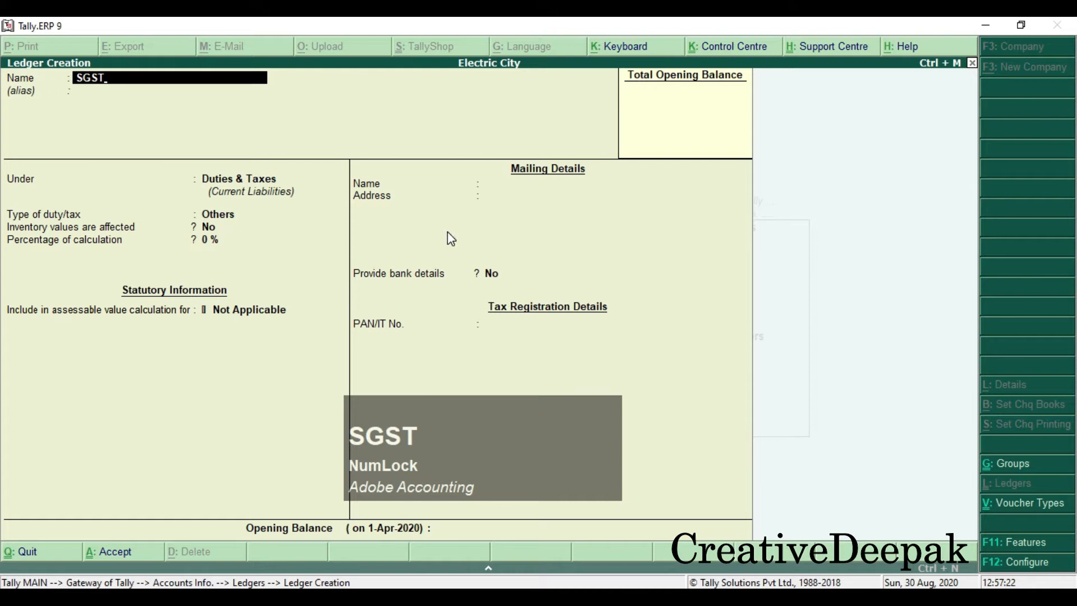
key("Return")
key("Return")
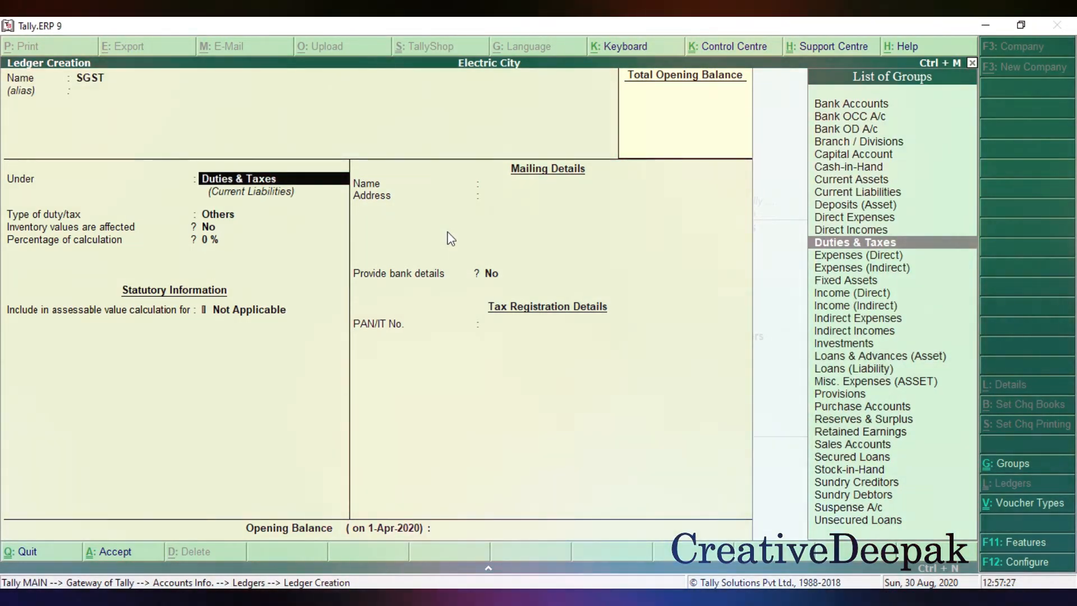
key("Return")
key("Up")
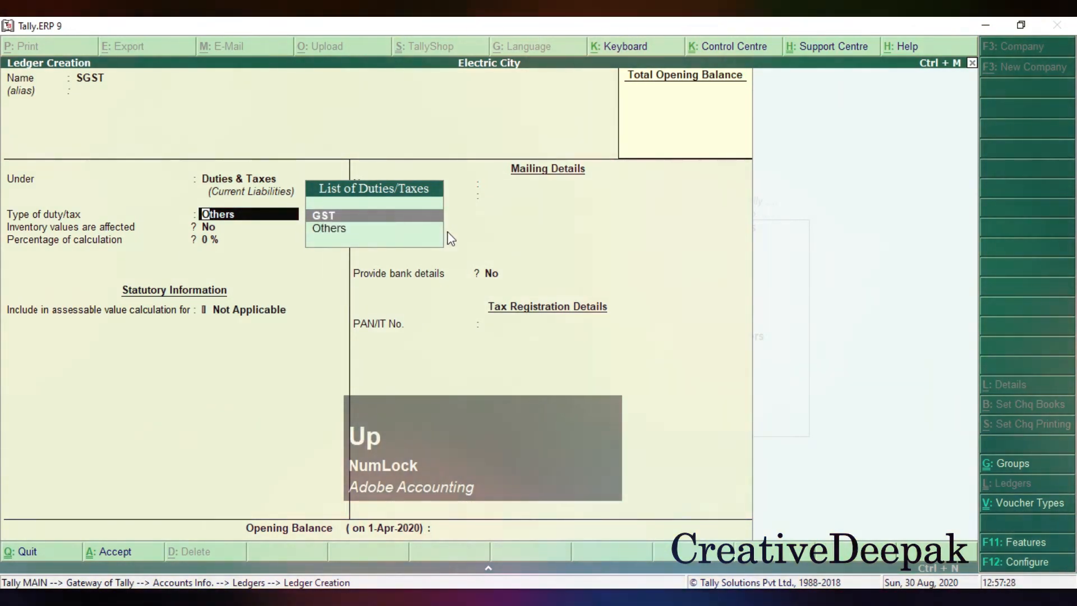
key("Return")
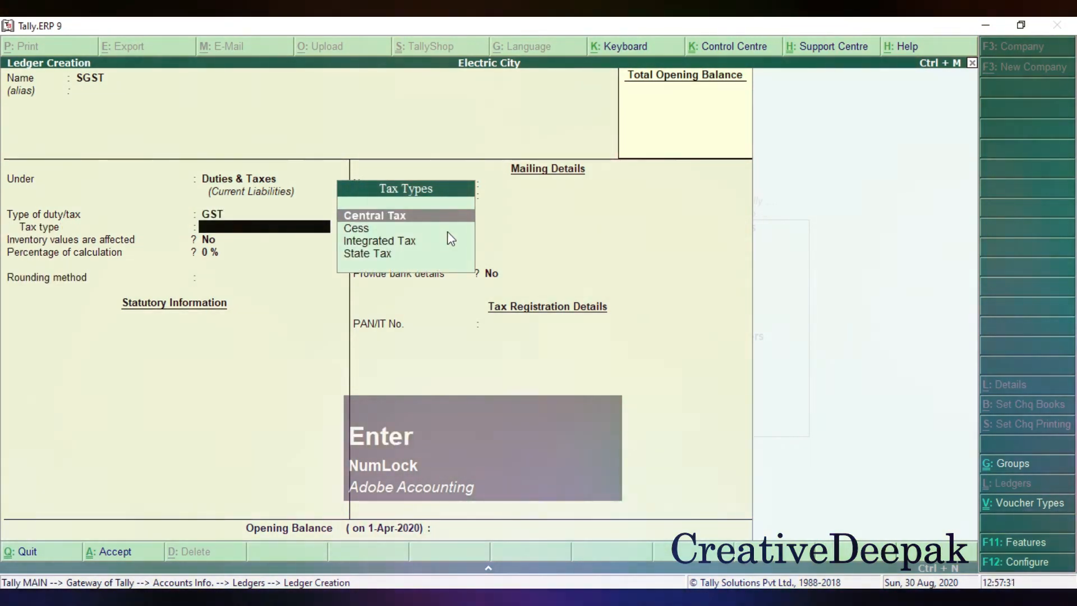
Set the SGST ledger's tax type to State Tax and save it with the remaining defaults.
key("Down")
key("Down")
key("Down")
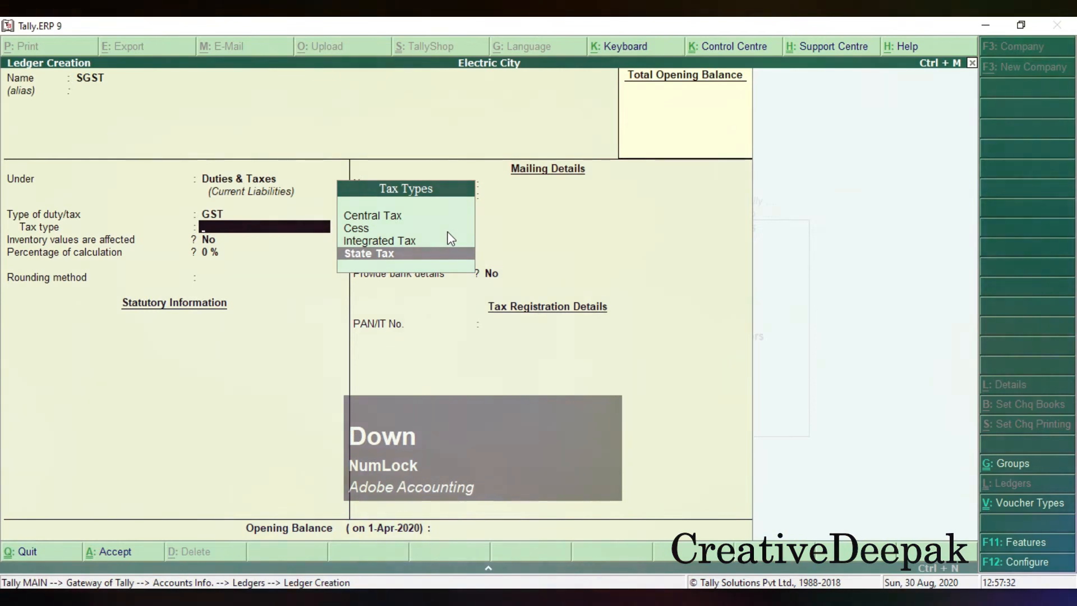
key("Return")
key("Return")
key("Return")
key("Return")
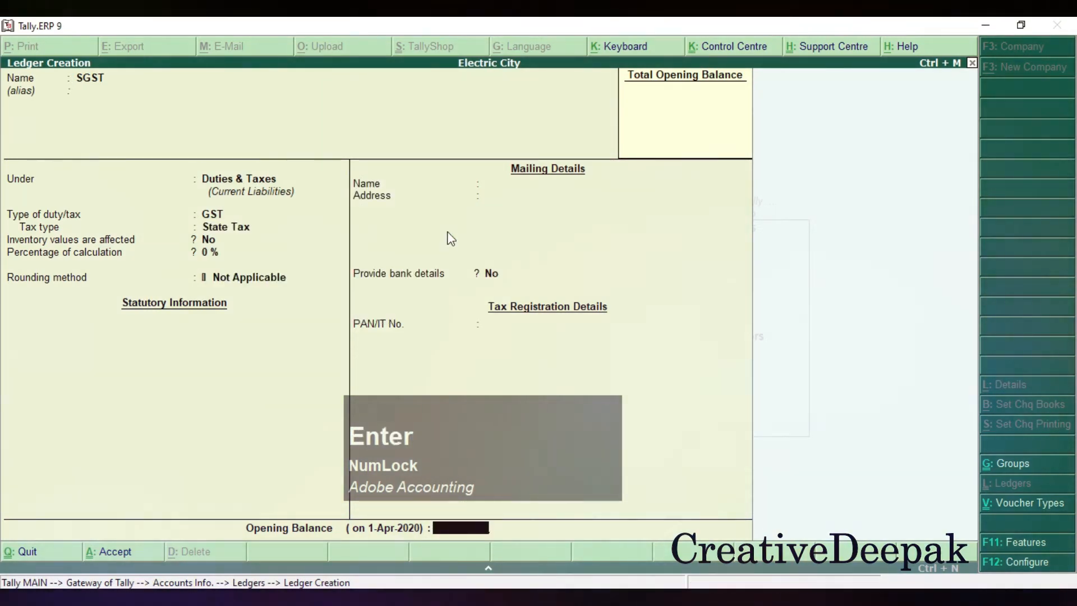
key("Return")
key("Return")
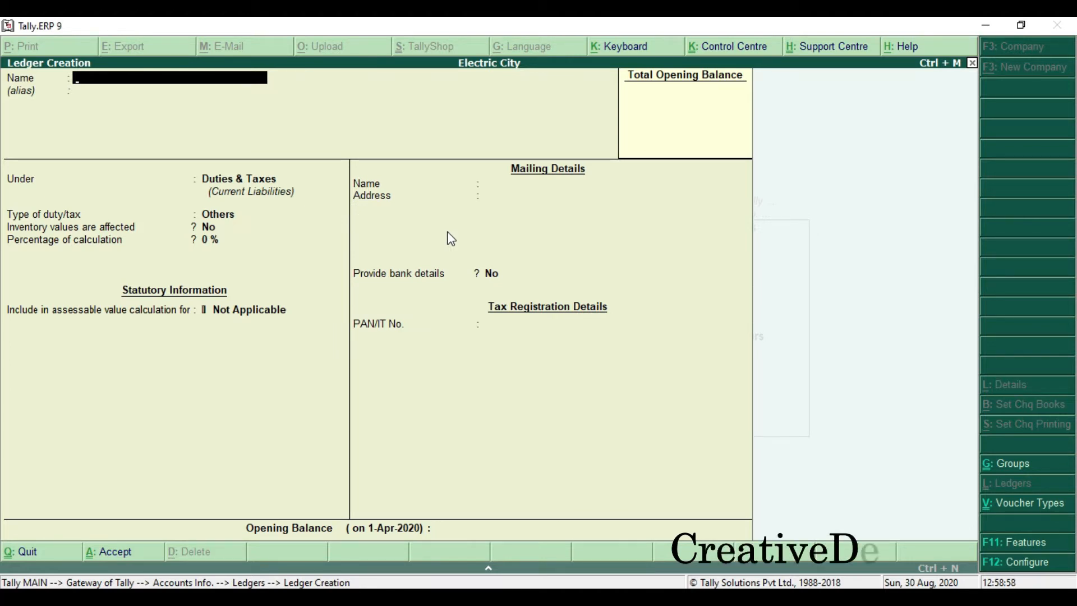
Name the new ledger Electric City Bill and leave its alias blank.
type("Elec")
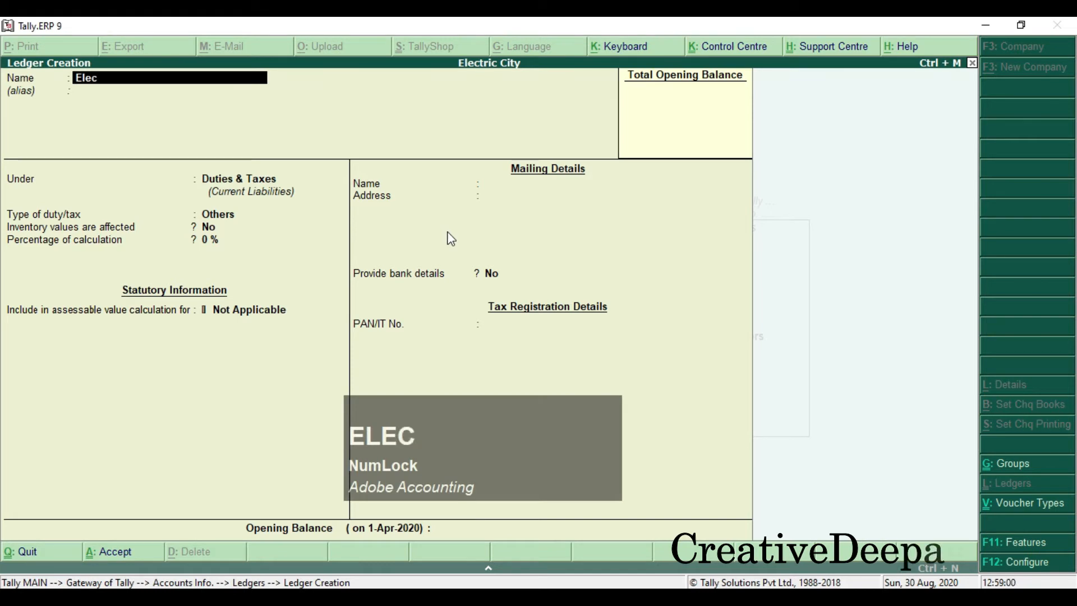
key("BackSpace")
type("ctr")
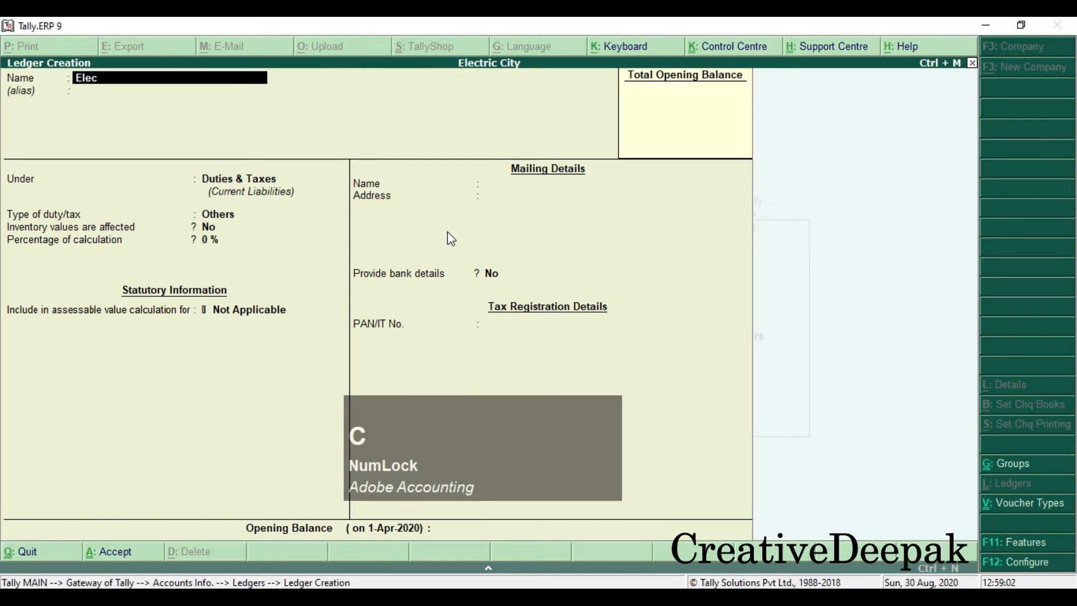
type("ic City Bill")
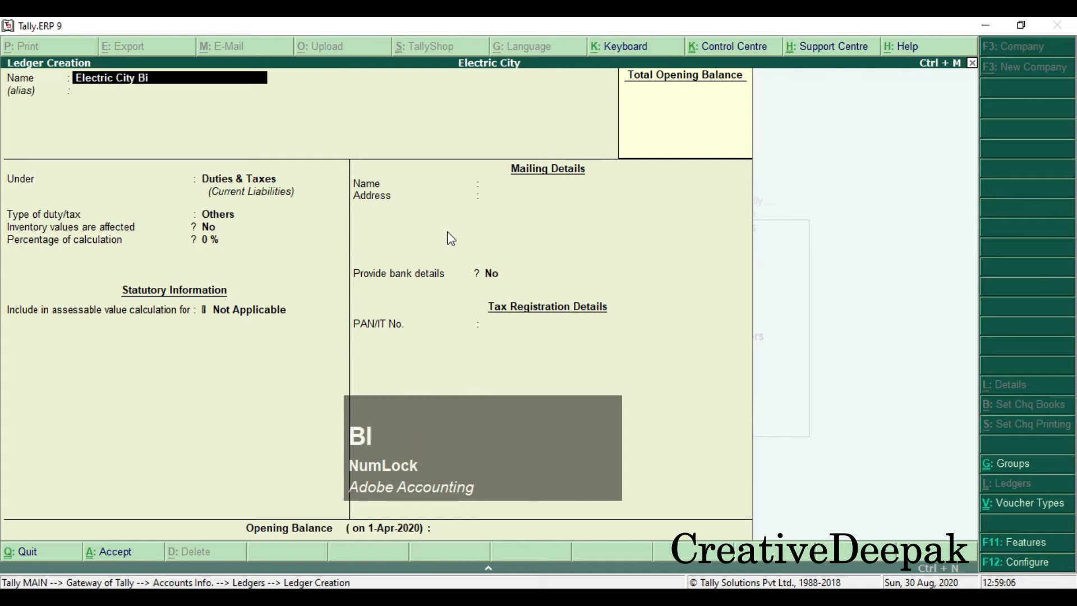
key("Return")
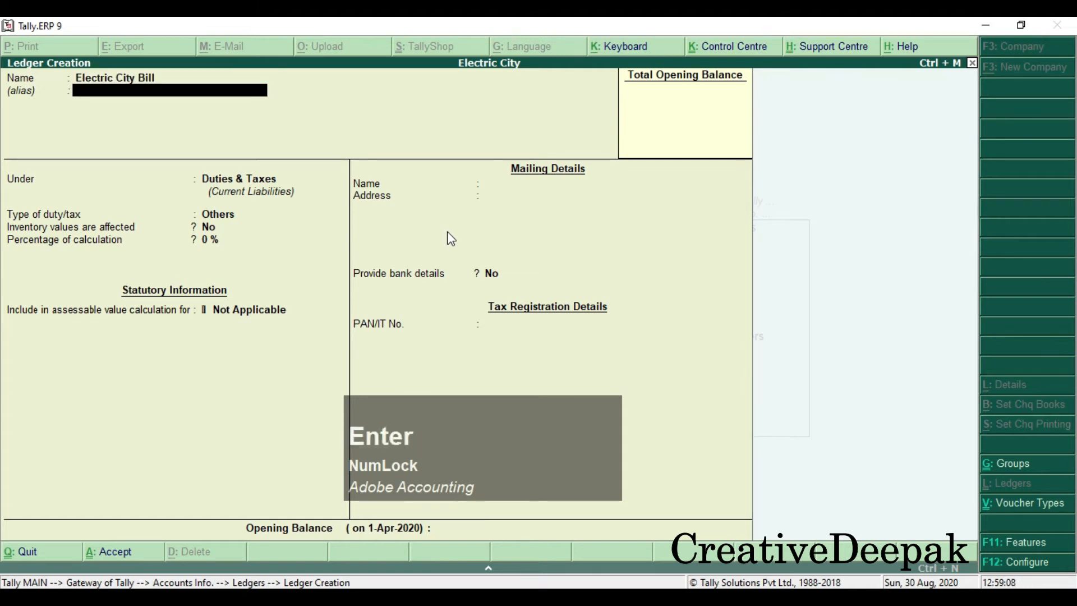
key("Return")
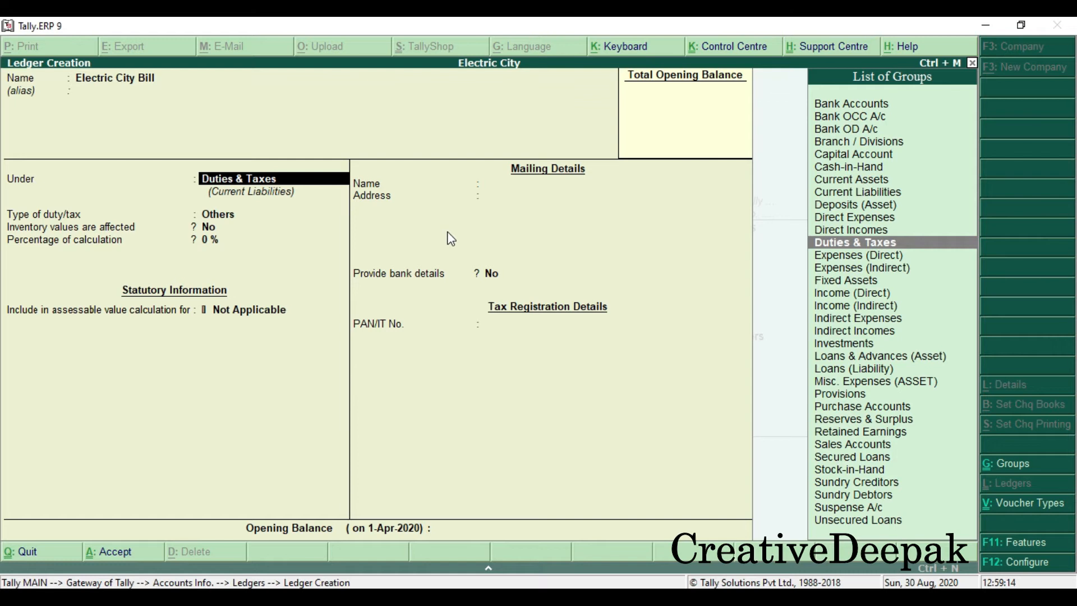
Place the Electric City Bill ledger under Indirect Expenses, keeping inventory values unaffected and the ledger type Not Applicable.
type("I")
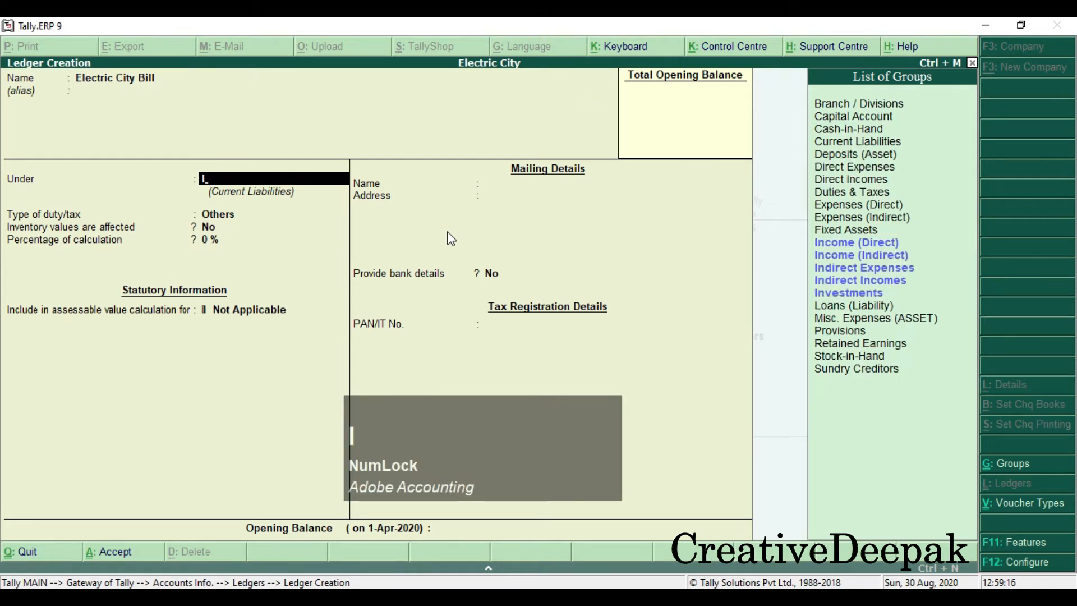
key("Down")
key("Down")
key("Down")
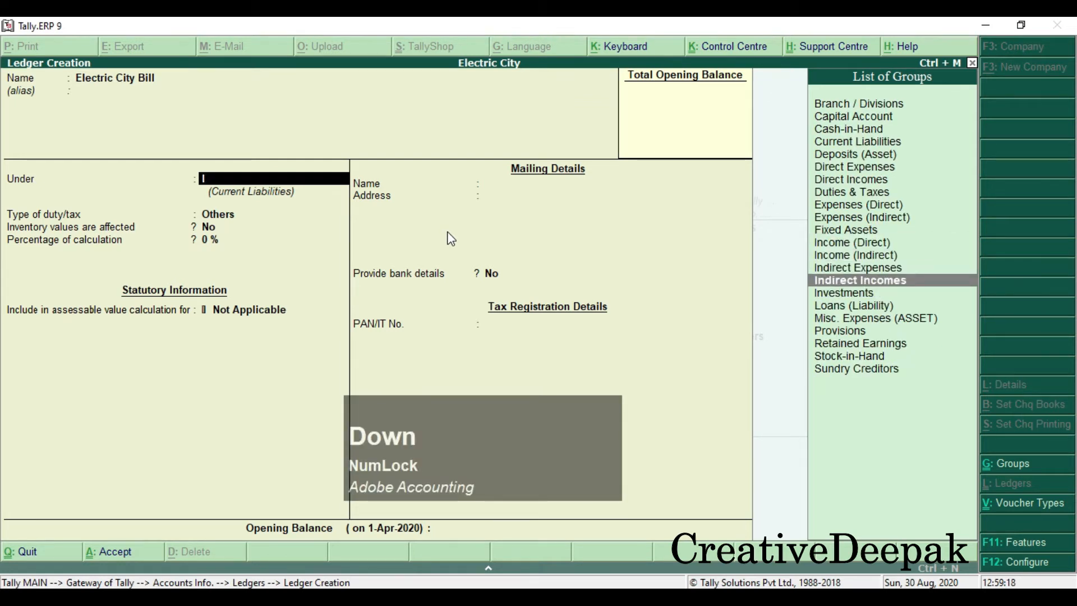
key("Up")
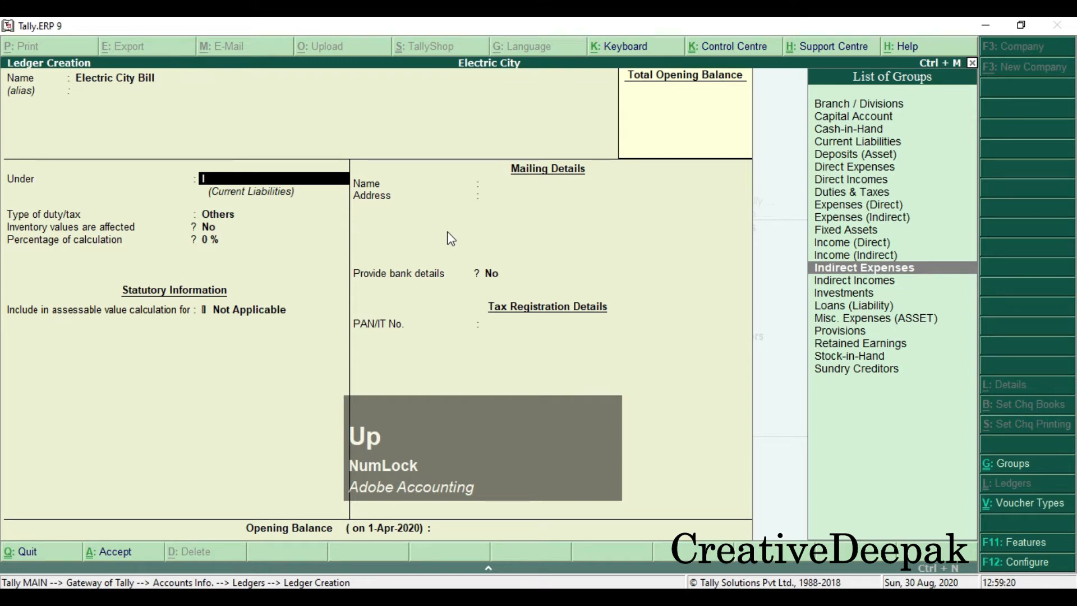
key("Return")
key("Return")
key("Return")
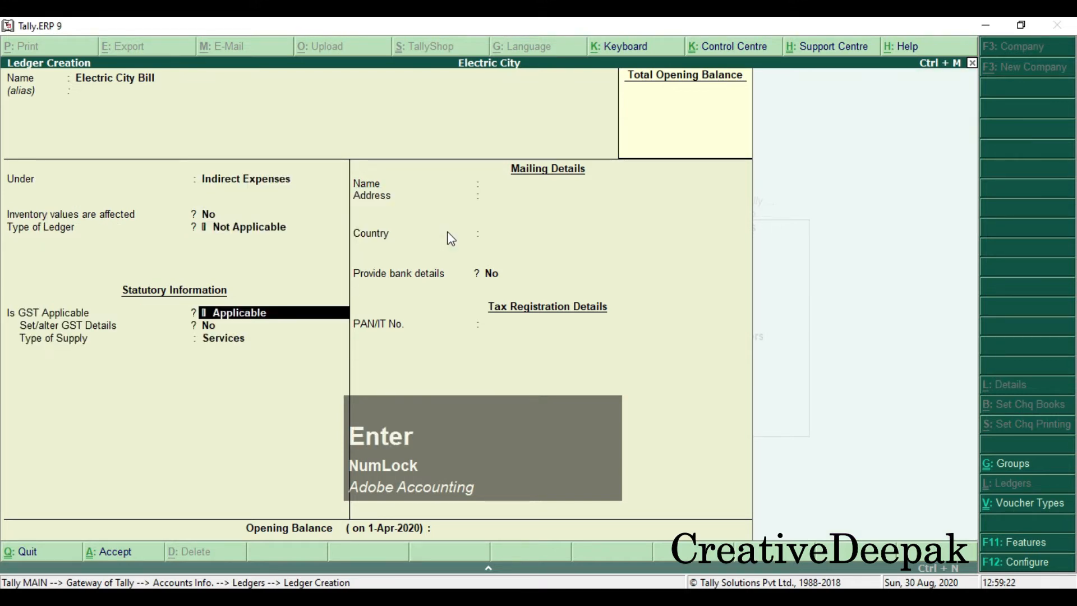
Set GST as Applicable for the Electric City Bill ledger and choose Yes for setting its GST details.
left_click(285, 313)
key("space")
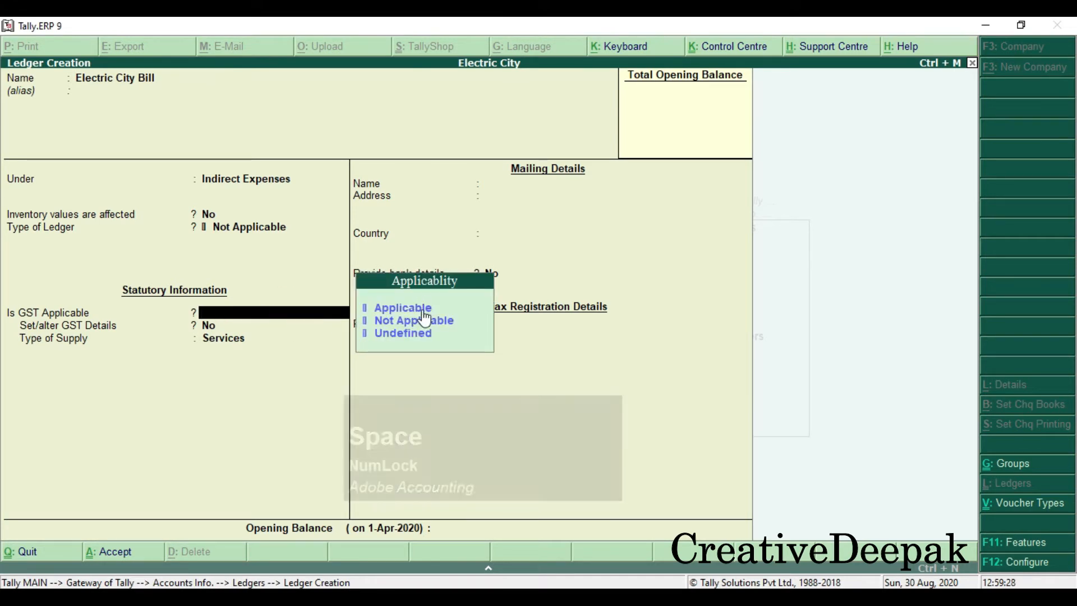
key("Down")
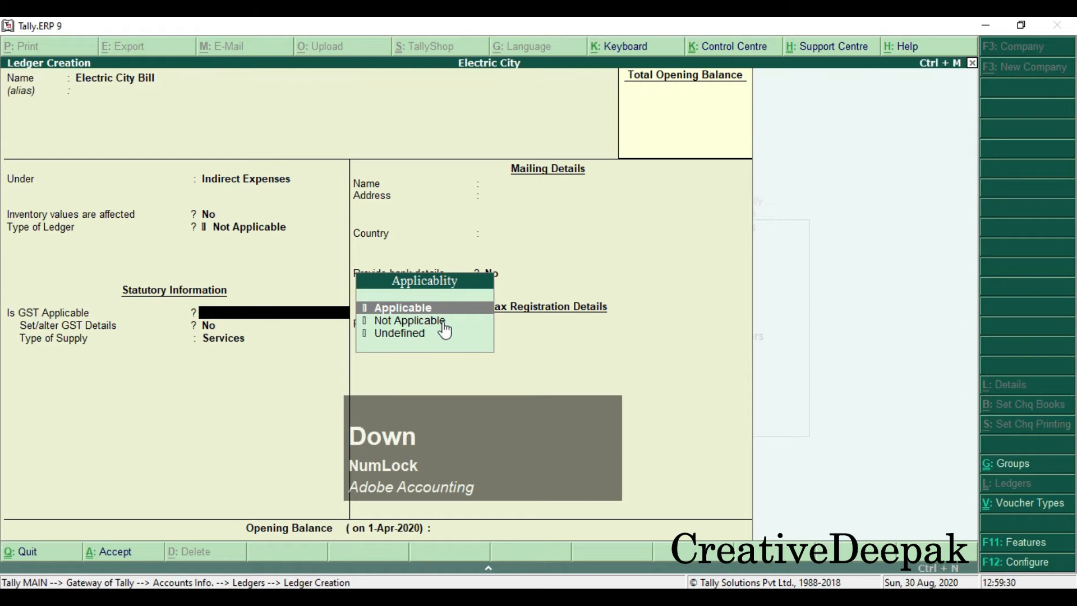
key("Return")
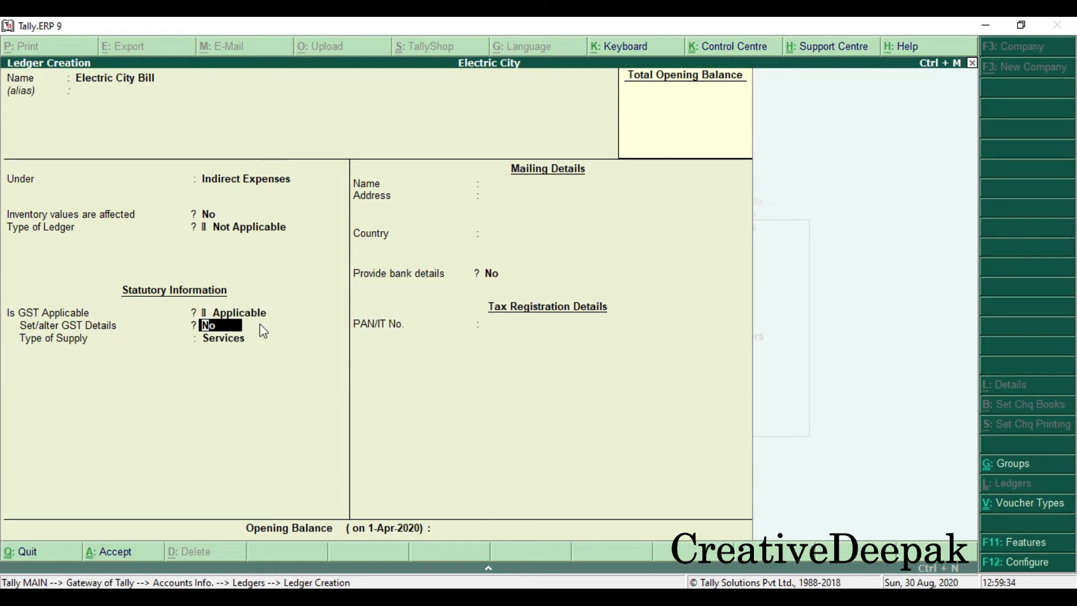
type("y")
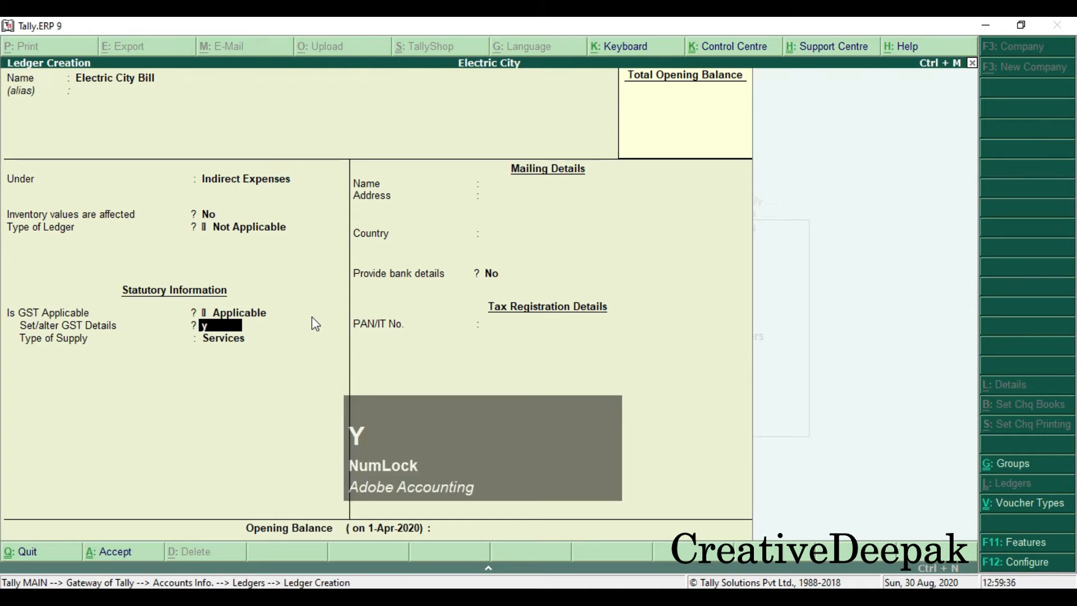
key("Return")
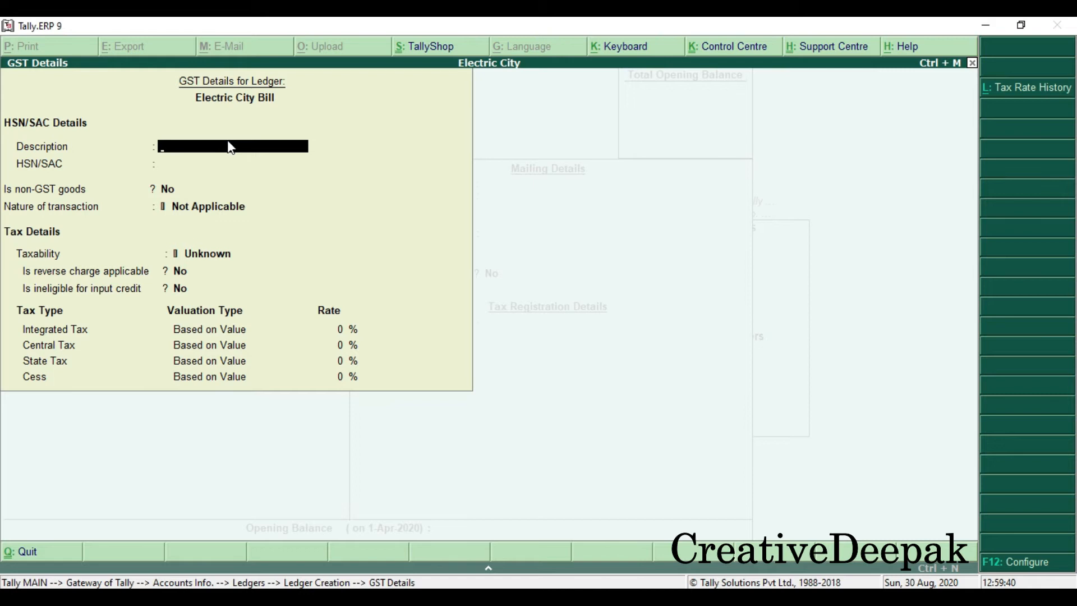
Enter the description Electric City and HSN/SAC code 2541 in the GST details, keeping non-GST goods at No.
type("Elec")
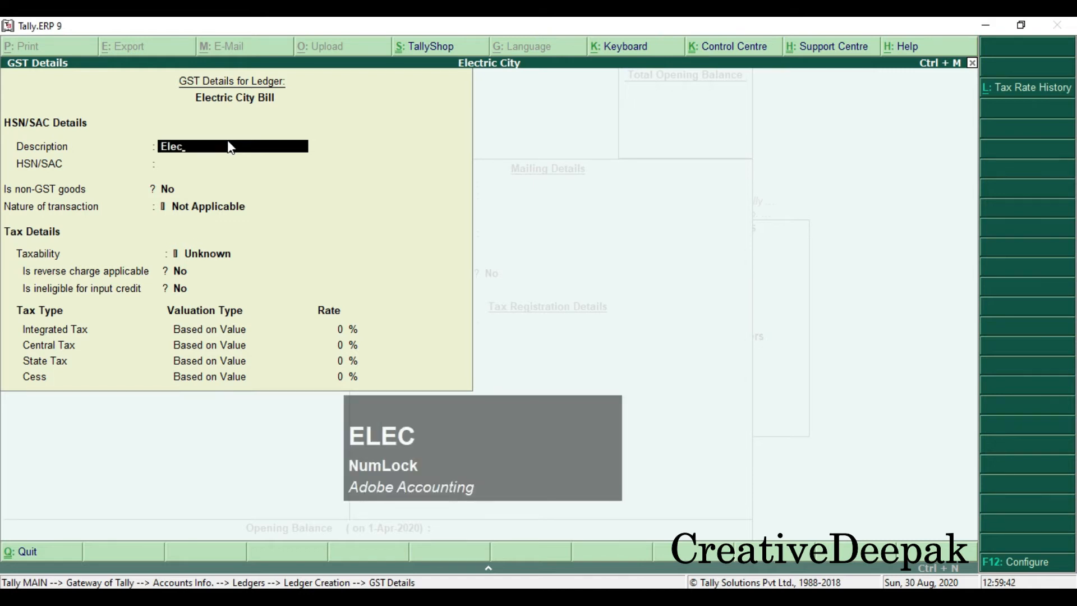
type("tric")
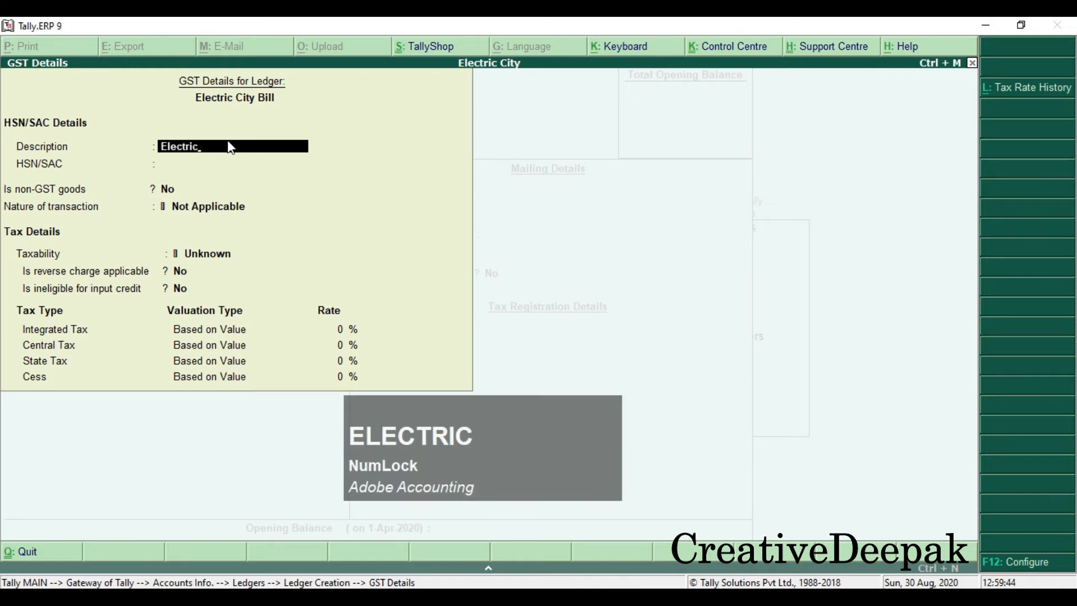
type(" City")
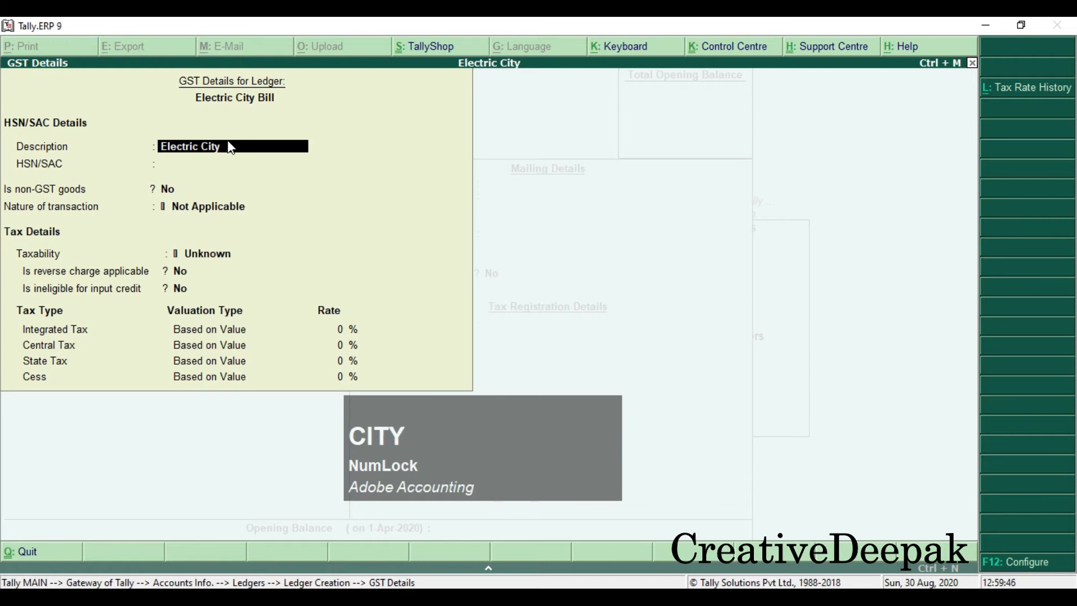
key("Return")
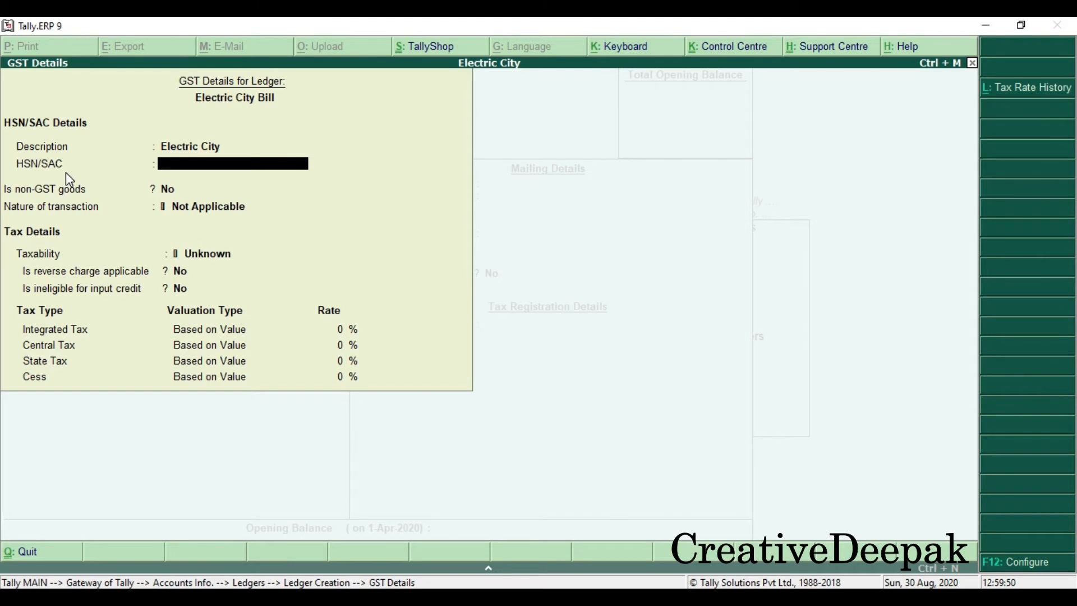
type("2541")
key("Return")
key("Return")
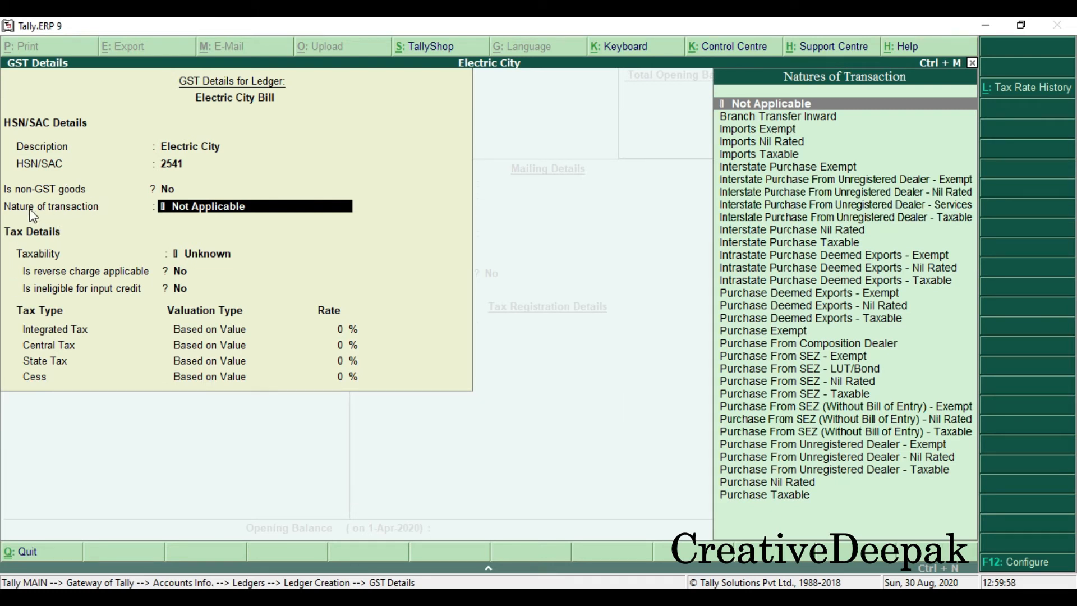
key("2")
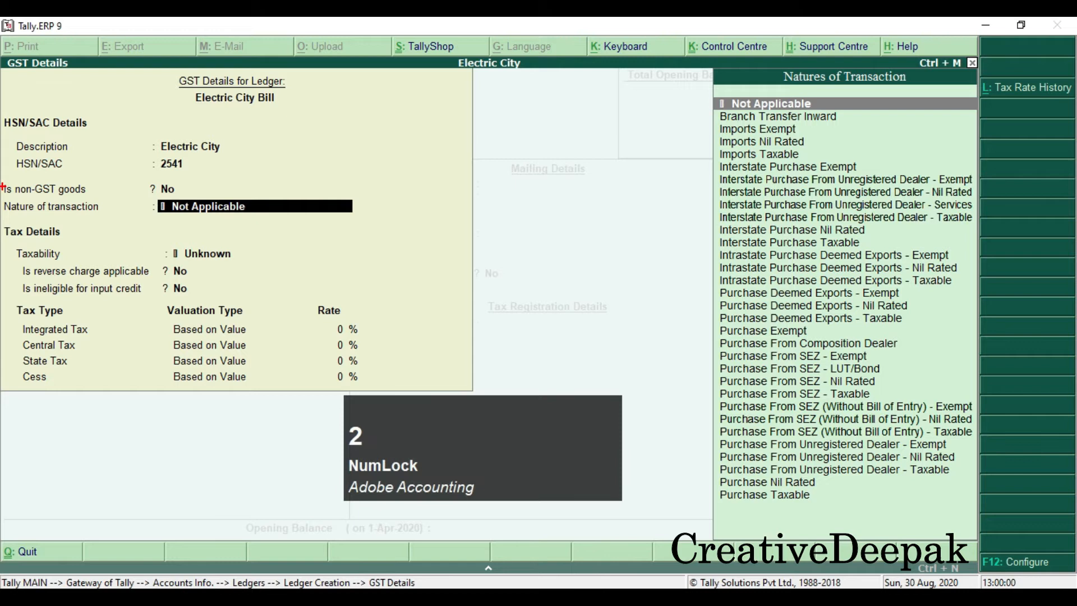
mouse_move(3, 199)
left_mouse_down()
mouse_move(49, 213)
mouse_move(365, 218)
left_mouse_up()
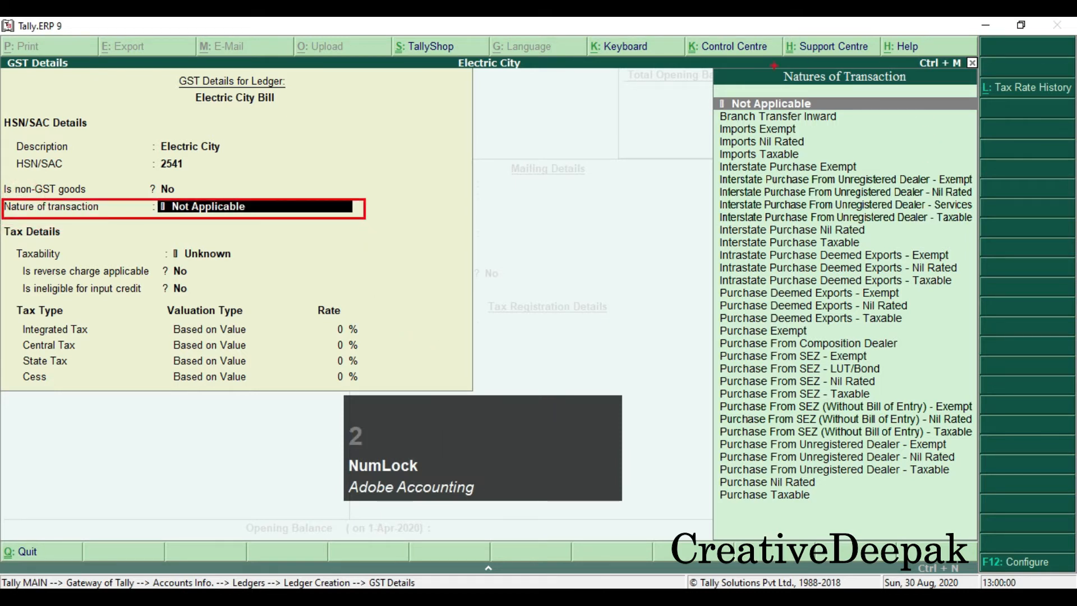
left_click_drag(768, 67, 920, 88)
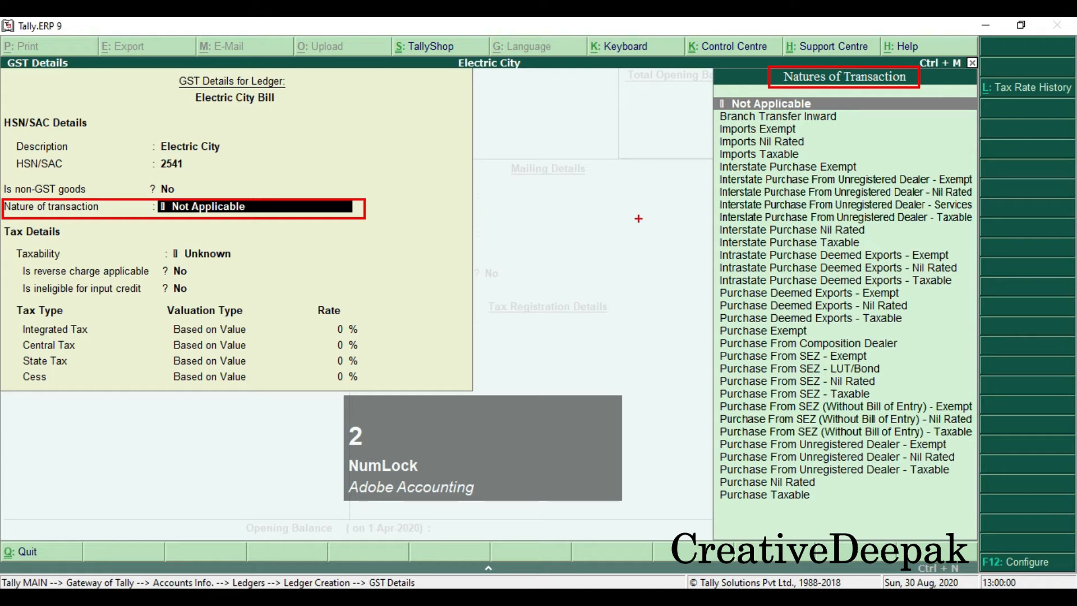
left_click(710, 485)
key("ctrl")
mouse_move(711, 485)
left_mouse_down()
mouse_move(853, 522)
mouse_move(843, 505)
left_mouse_up()
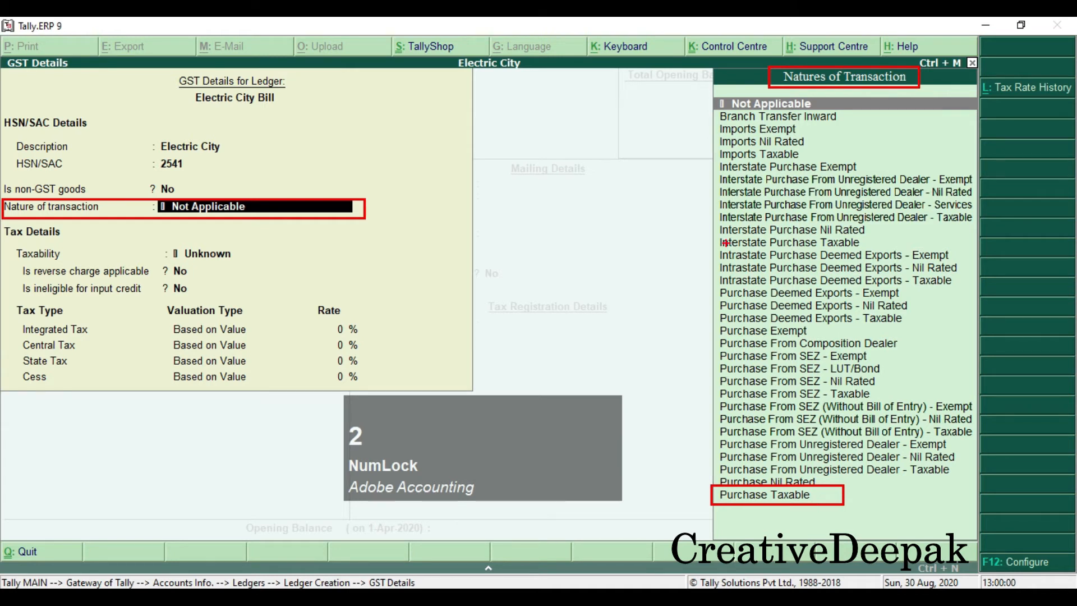
mouse_move(713, 235)
left_mouse_down()
mouse_move(884, 239)
mouse_move(890, 251)
left_mouse_up()
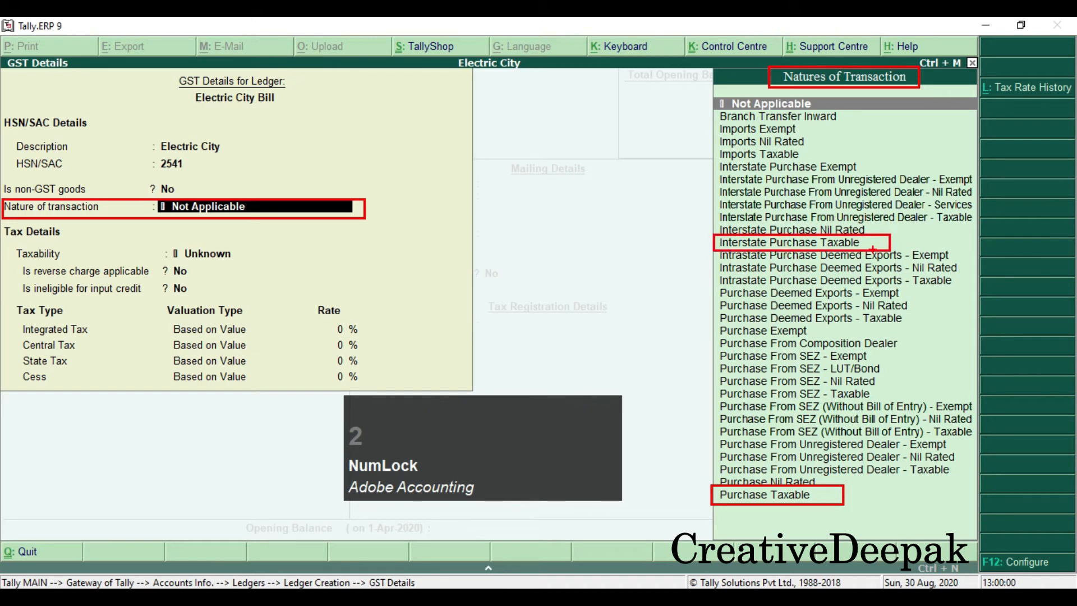
key("2")
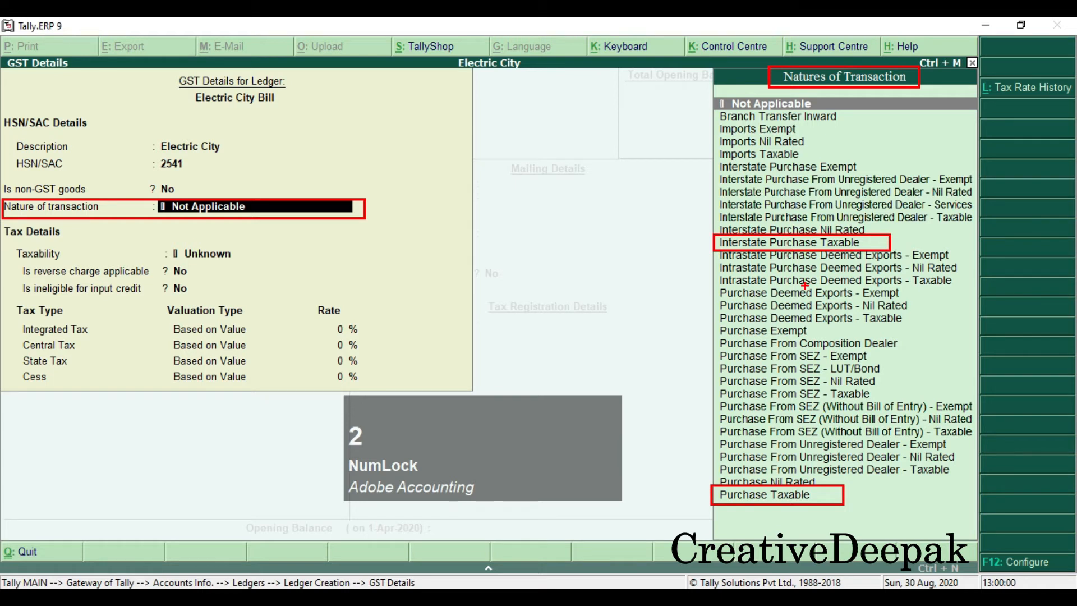
key("Escape")
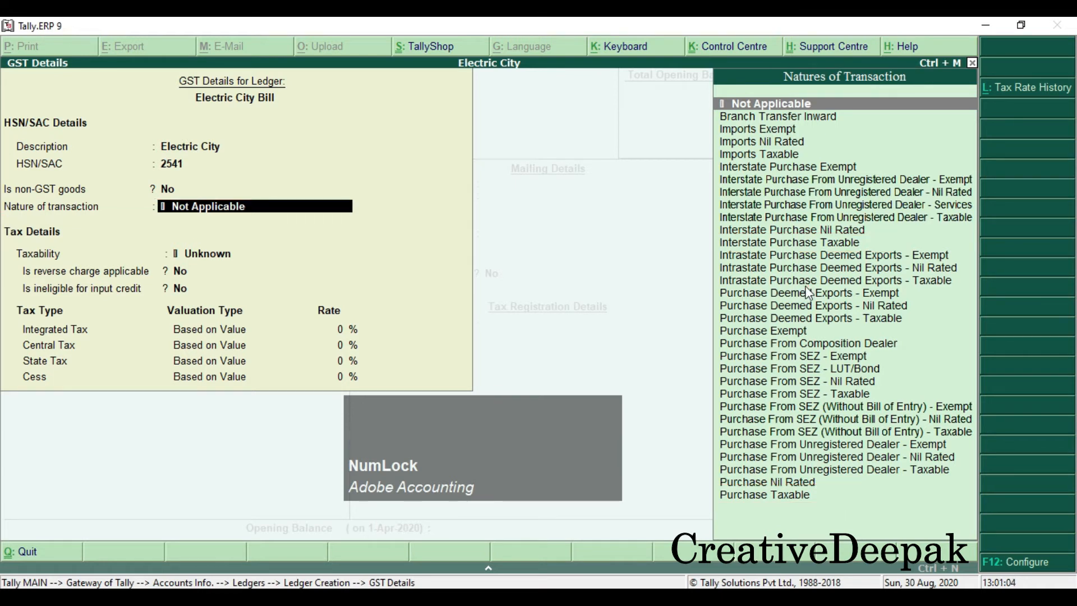
Set the nature of transaction to Purchase Taxable, keeping reverse charge and input credit ineligibility at No.
key("Down")
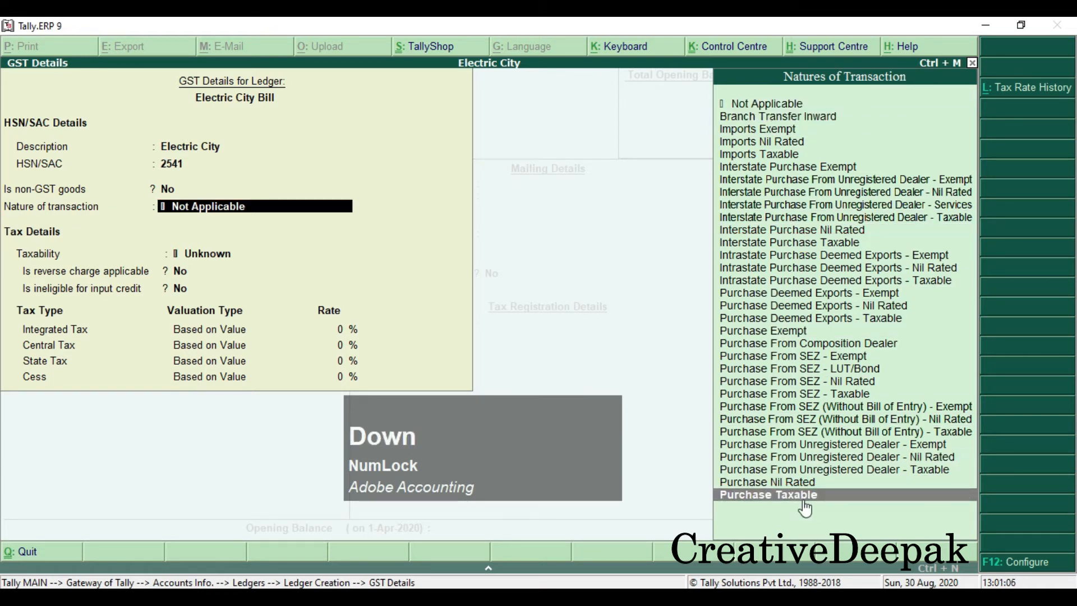
left_click(824, 499)
key("Return")
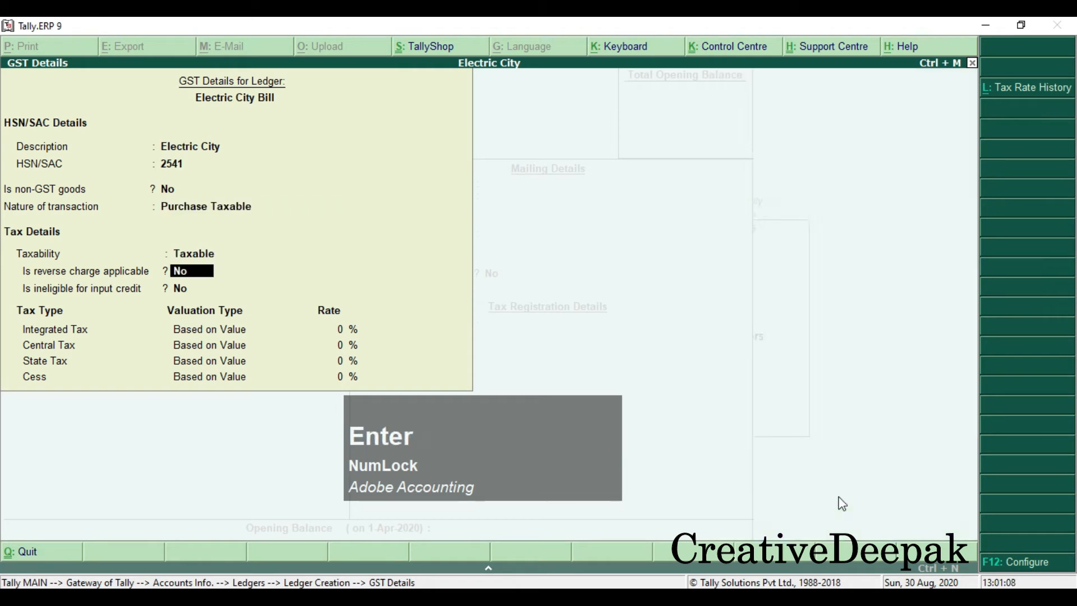
key("Return")
key("Return")
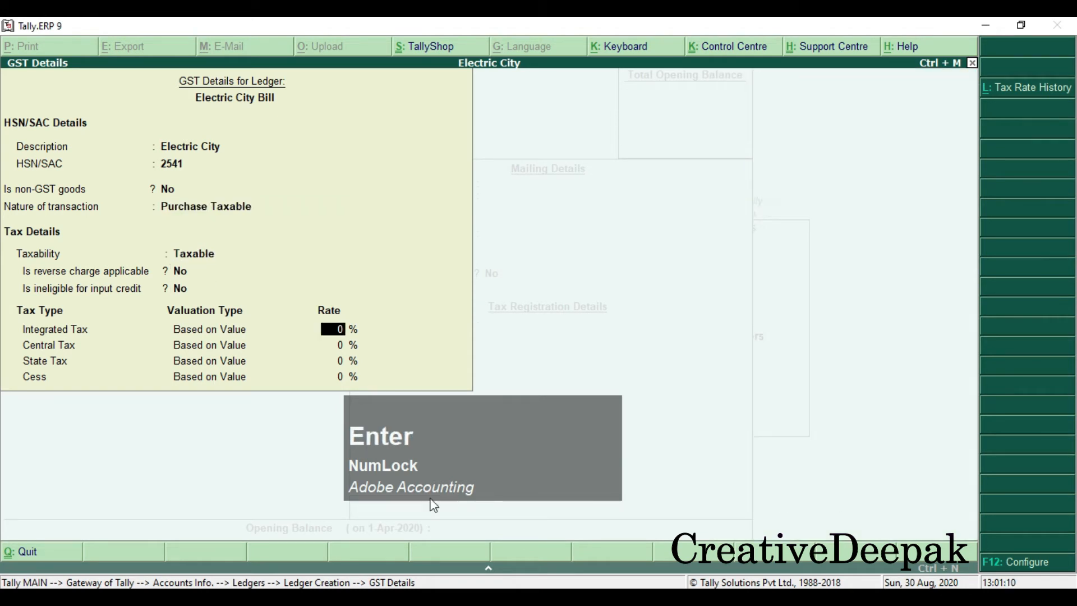
Set the integrated tax rate to 12% and accept the GST details with cess at 0%.
left_click(370, 329)
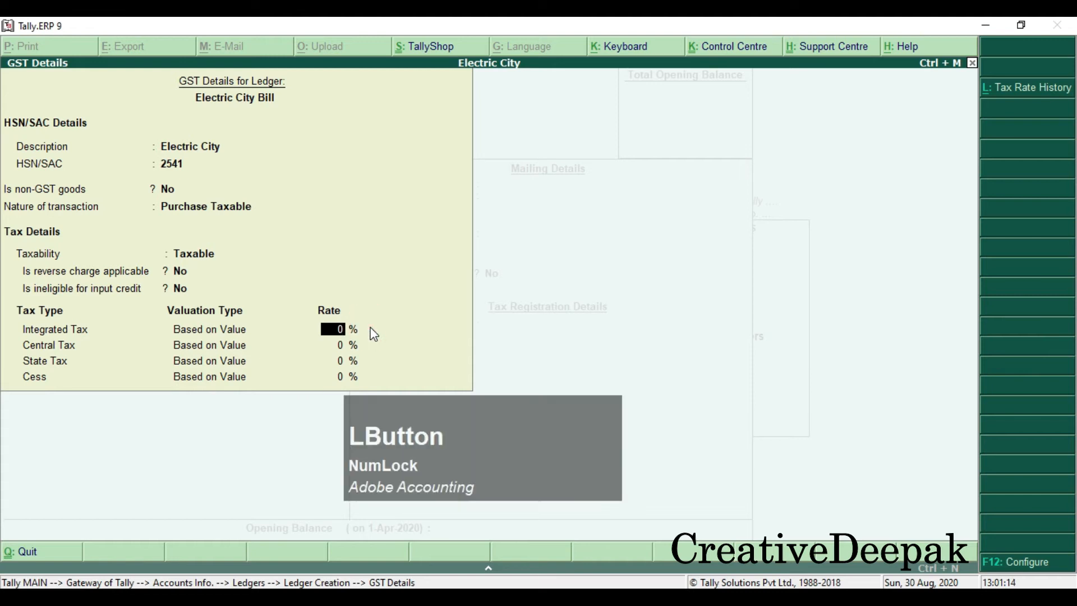
type("12")
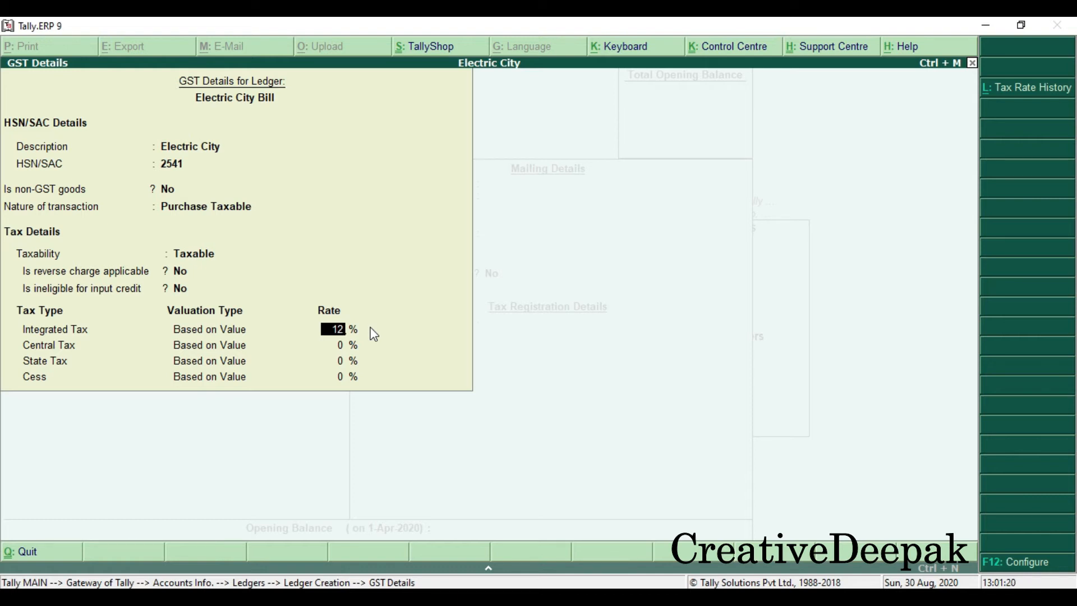
key("Return")
key("Return")
key("Return")
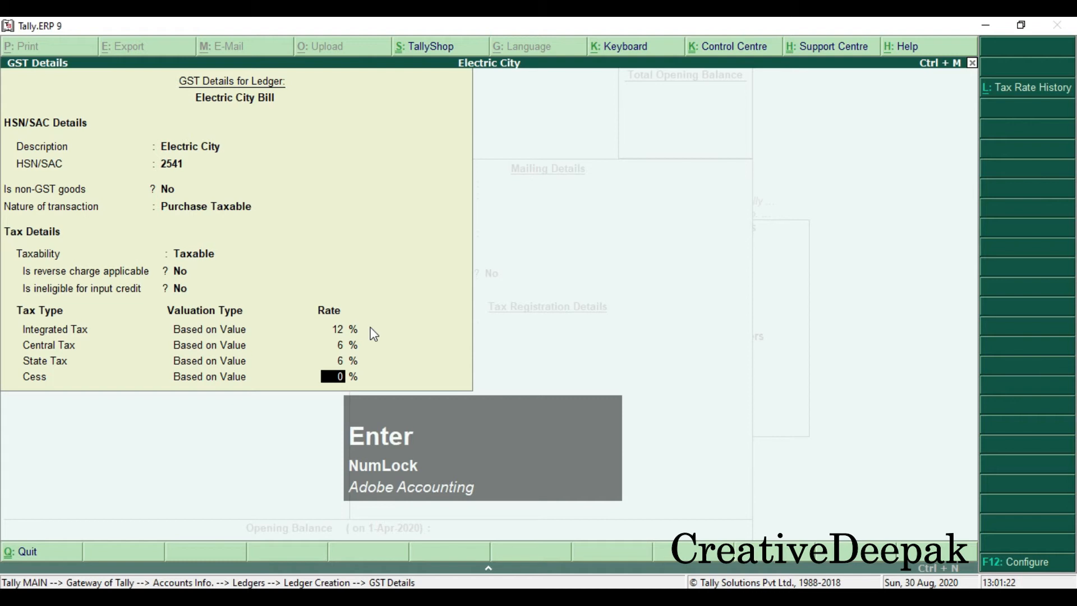
key("Return")
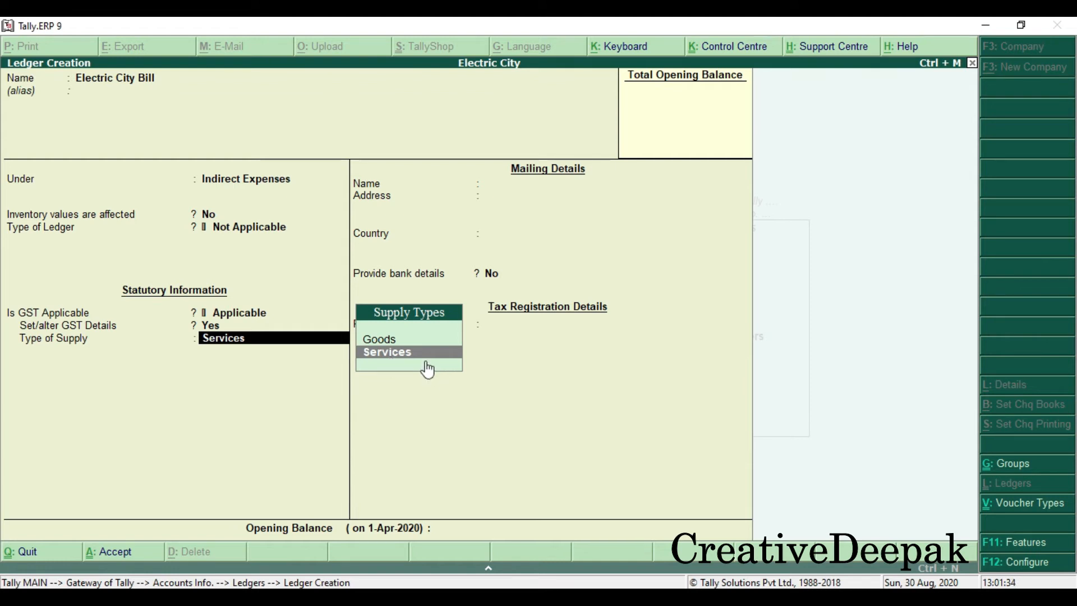
Keep Services as the type of supply, save the Electric City Bill ledger and leave ledger creation.
key("Return")
key("Return")
key("Return")
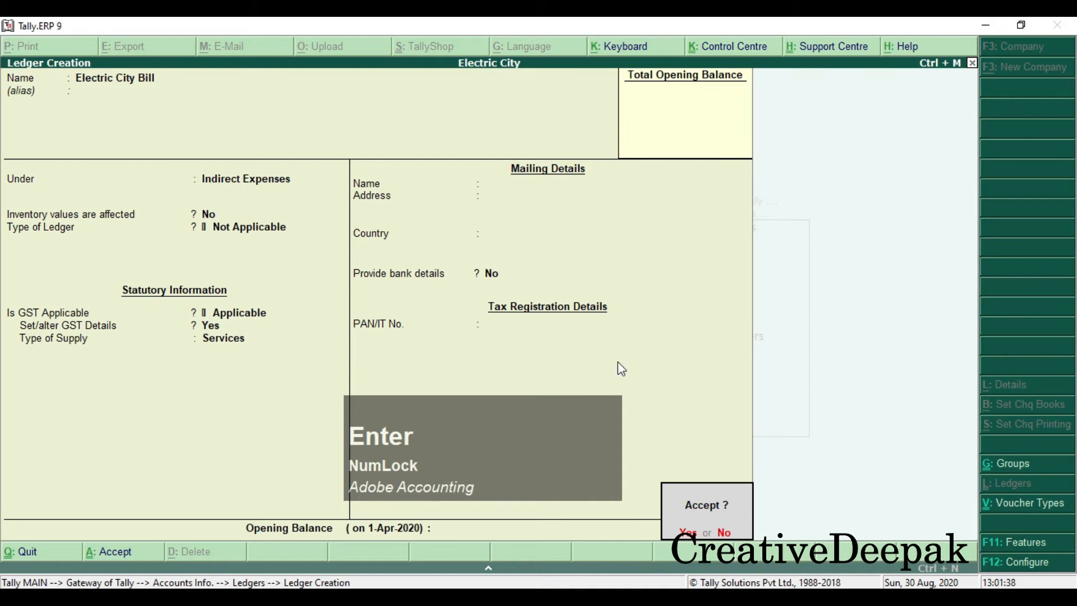
key("Return")
key("Escape")
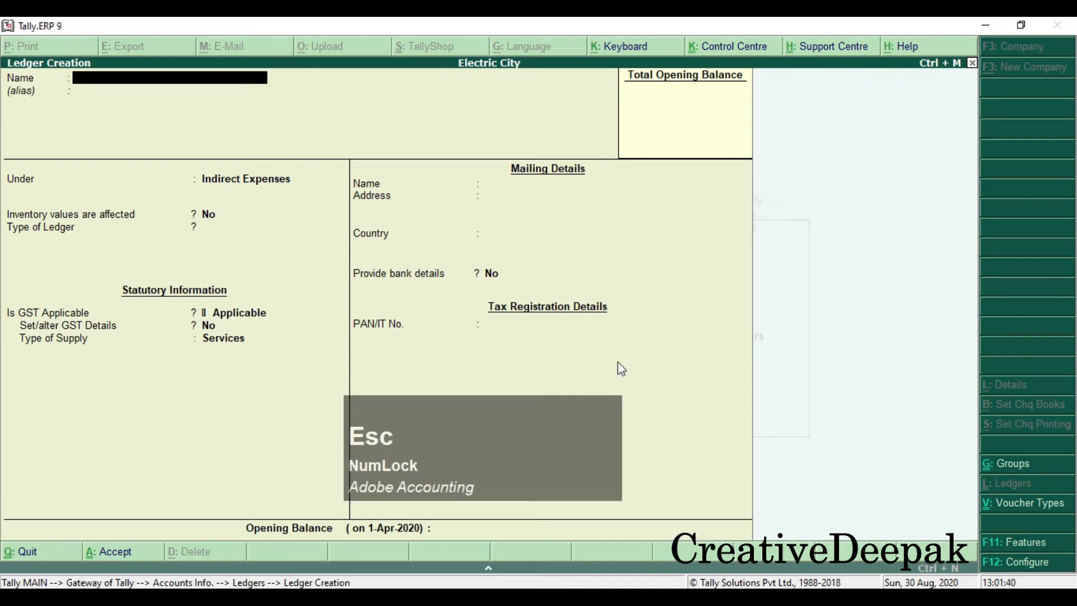
Return to the Gateway of Tally and start a new Purchase accounting voucher.
key("Escape")
key("Escape")
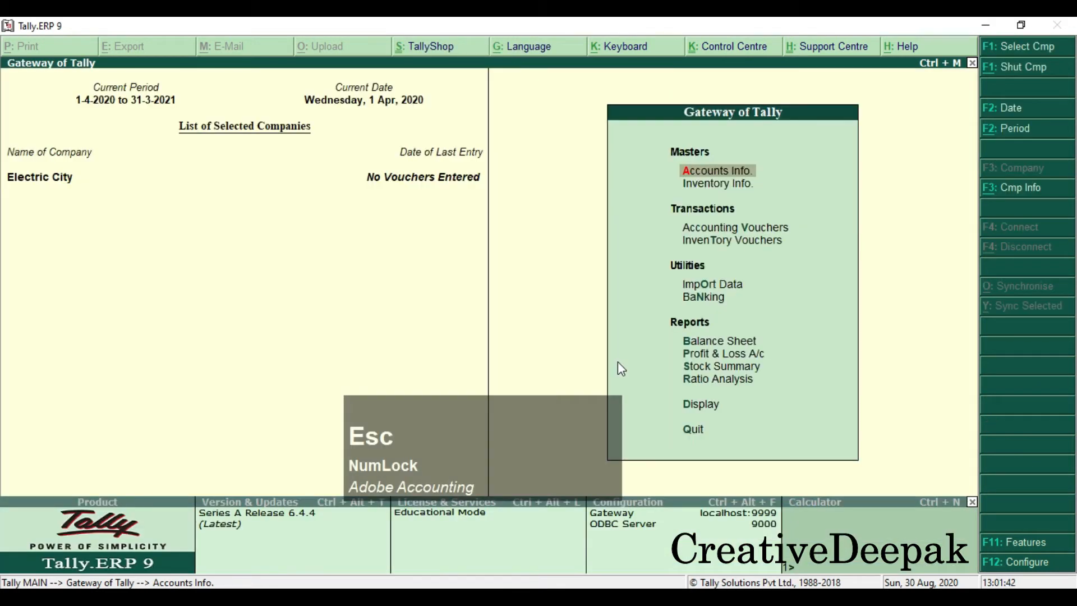
key("Down")
key("Down")
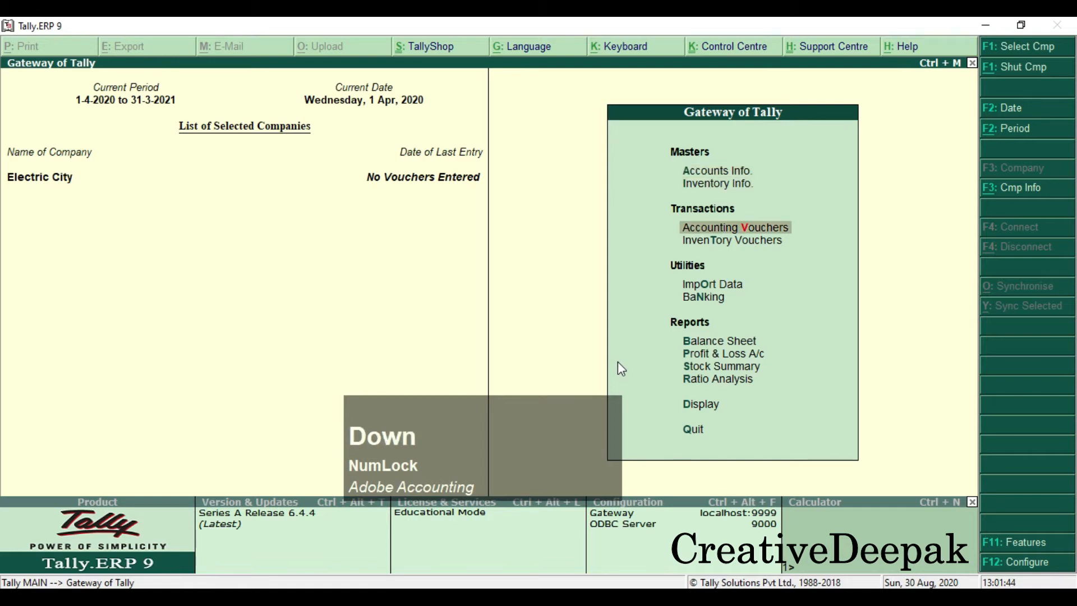
key("Return")
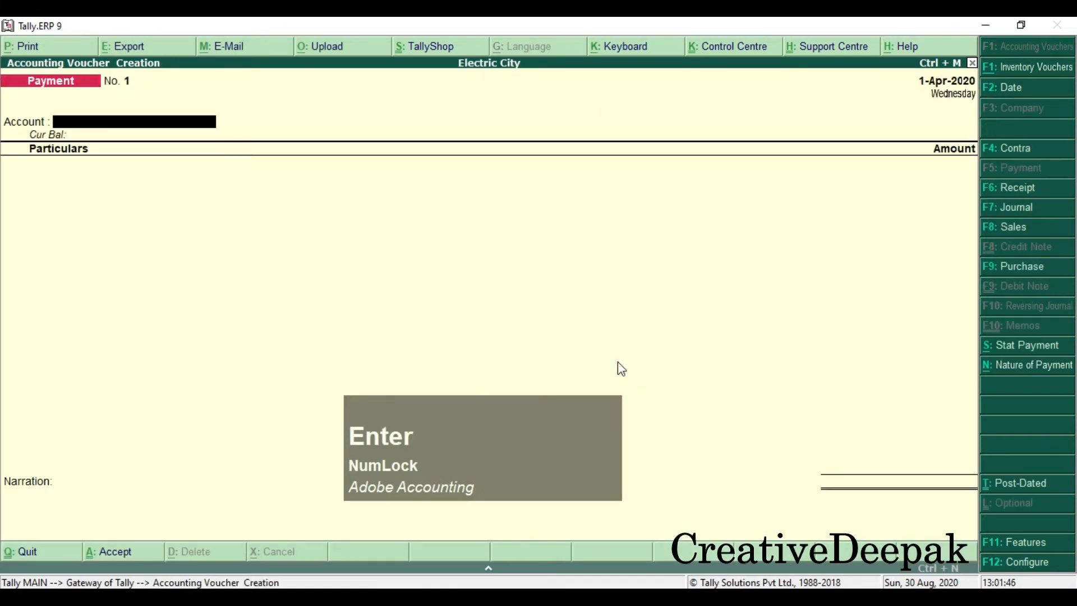
key("F9")
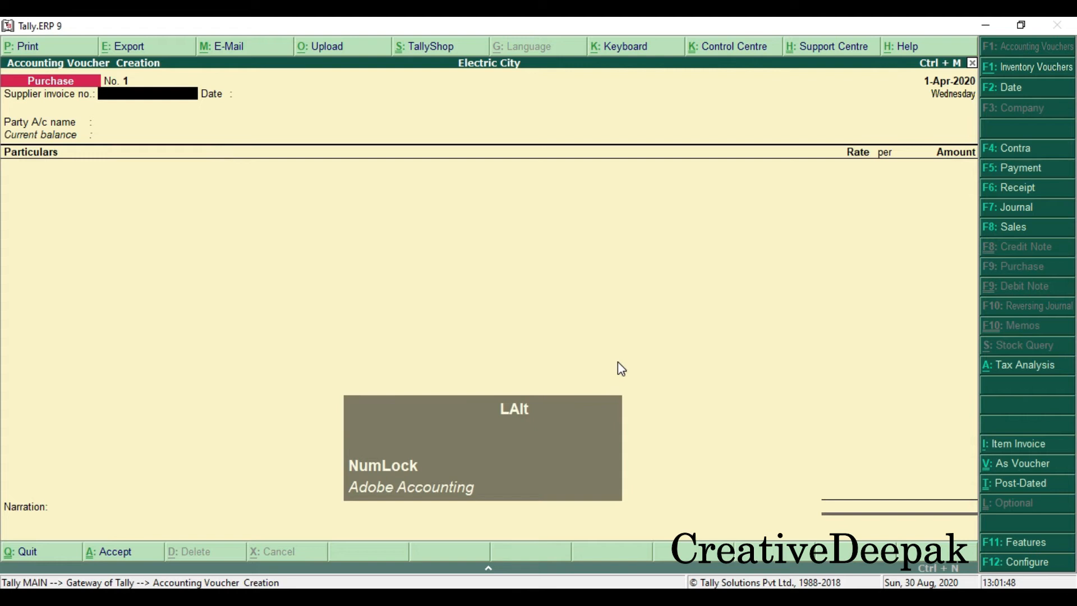
Examine the item name, quantity and rate columns in item invoice mode, and return the purchase voucher to accounting invoice mode.
key("alt+i")
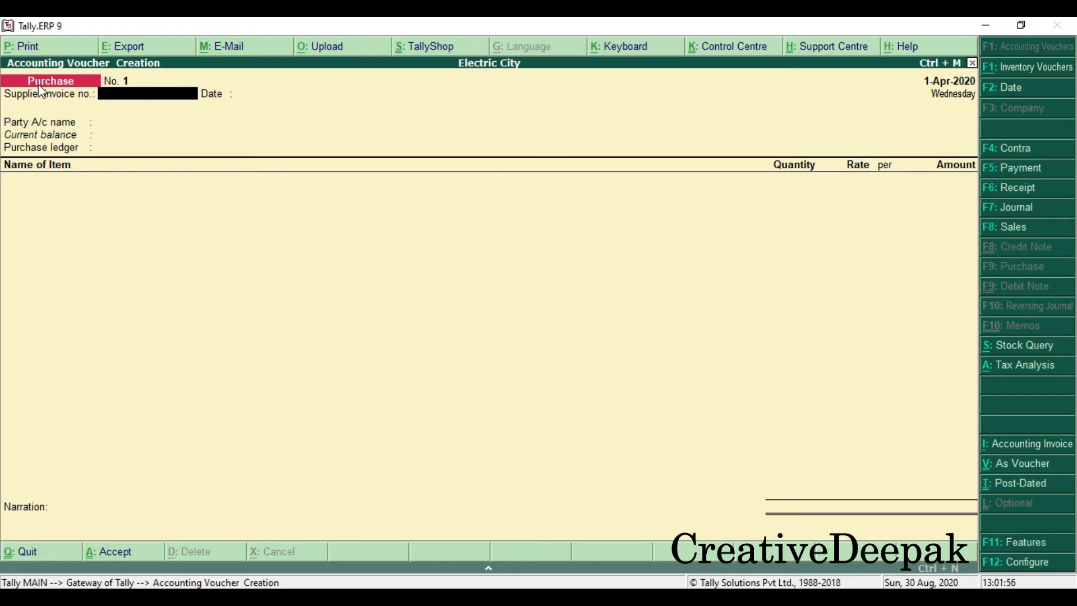
key("F9")
left_click(39, 175)
key("ctrl")
key("ctrl+2")
left_click_drag(1, 155, 112, 177)
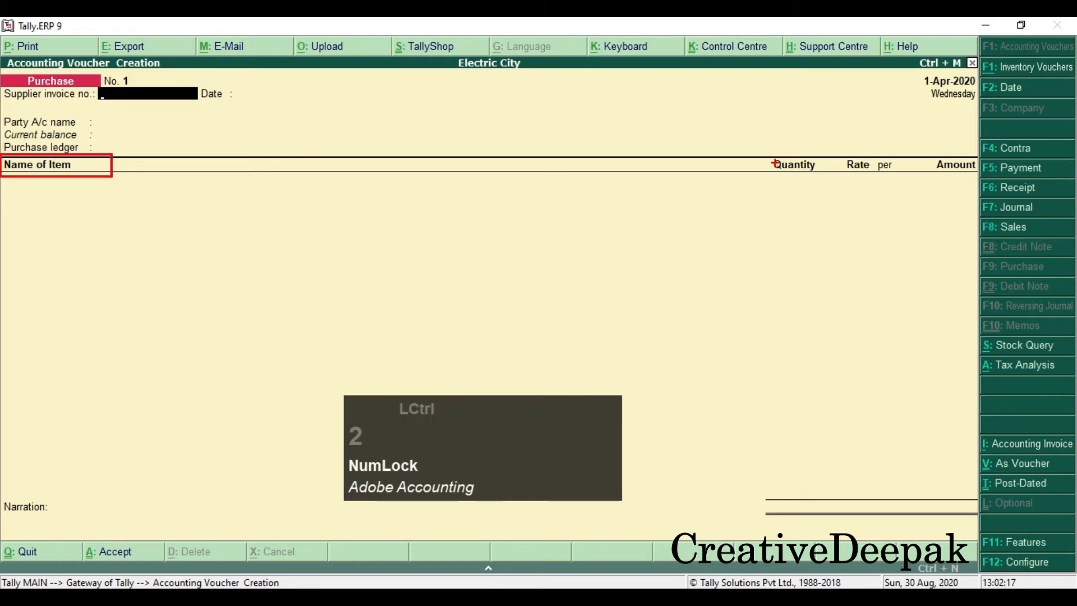
left_click_drag(766, 156, 897, 186)
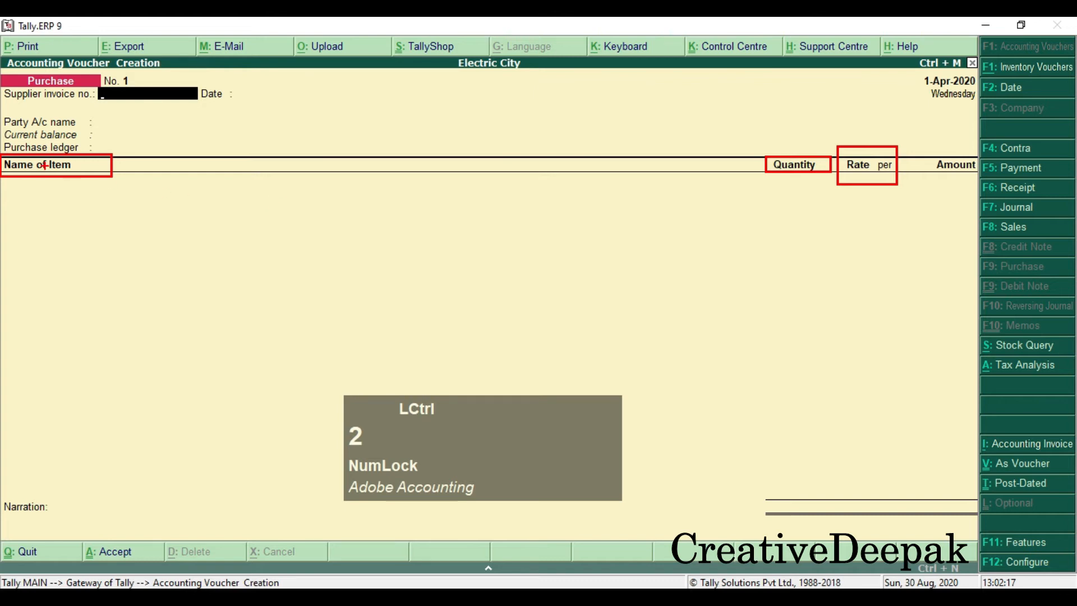
key("Escape")
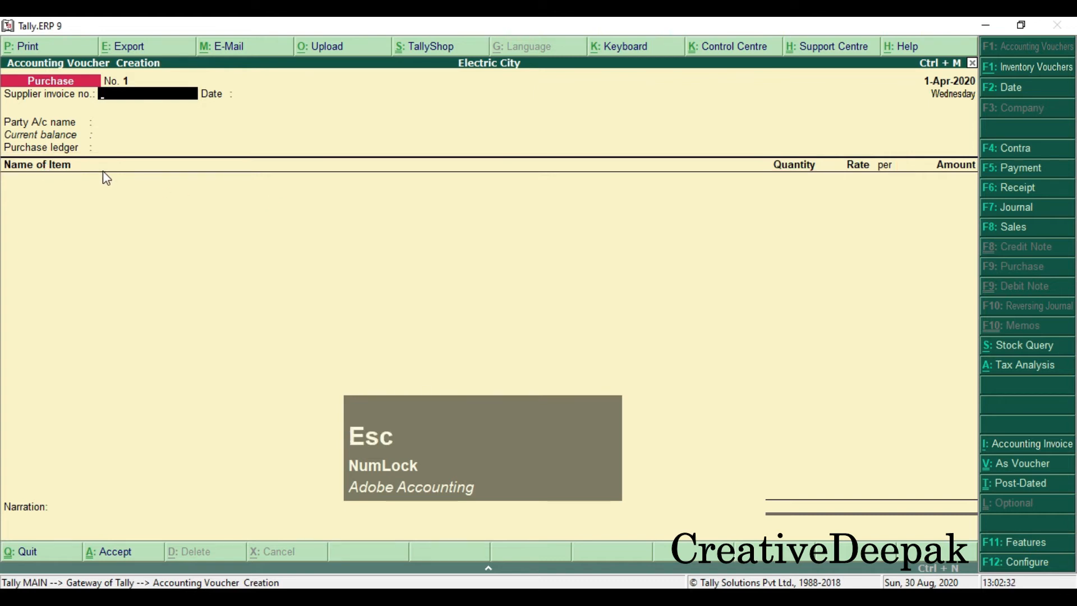
key("alt")
key("alt+i")
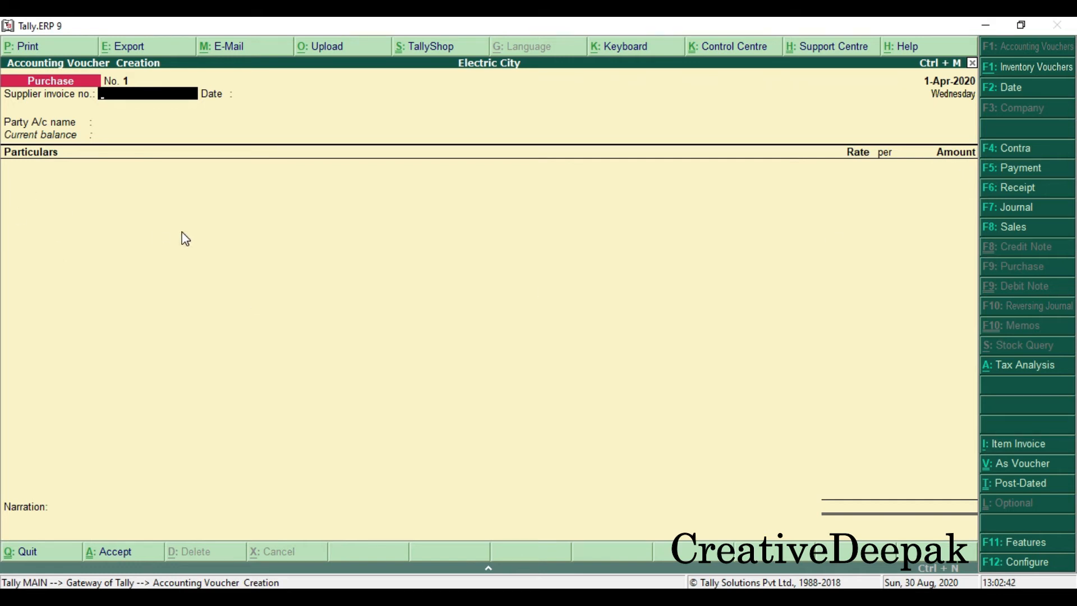
Leave the supplier invoice number and date blank, and start a new party ledger named Deepak Associate from the party account field.
key("Return")
key("Return")
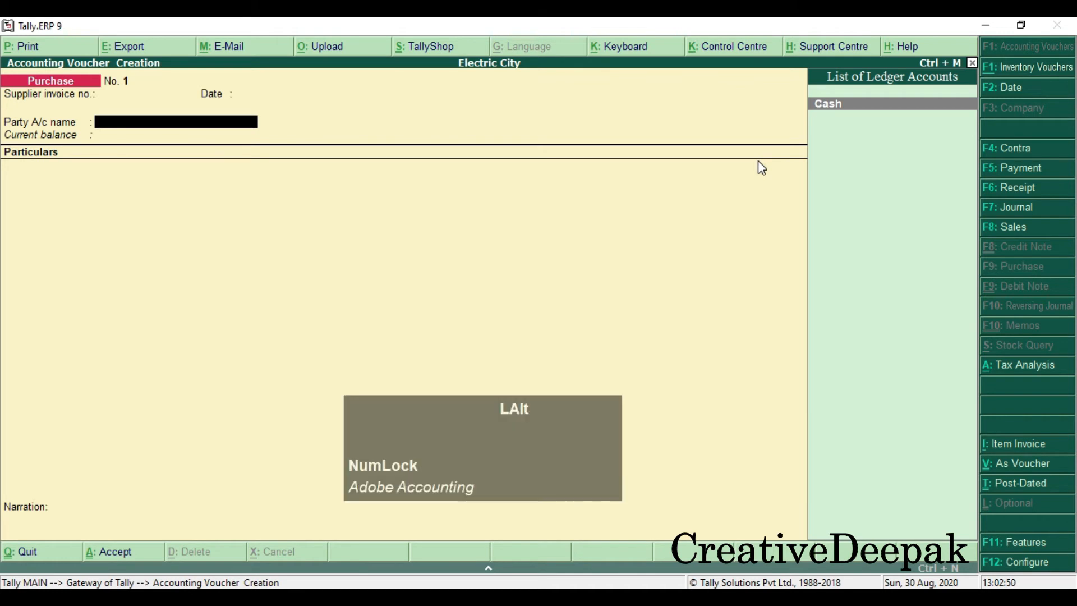
key("alt+c")
type("Dd")
type("e")
key("BackSpace")
key("BackSpace")
type("eepak")
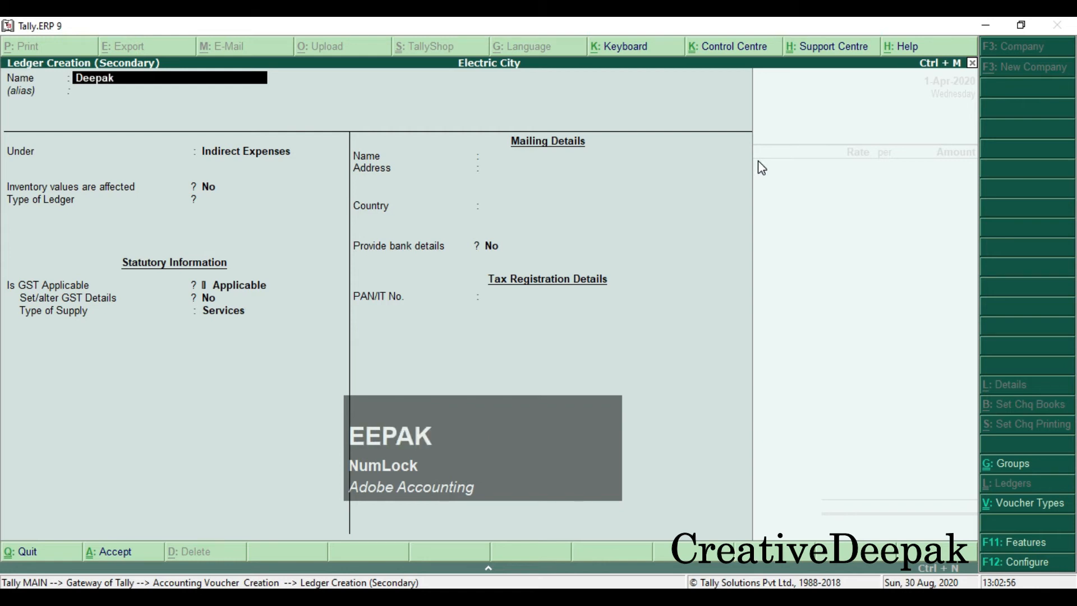
type(" assi")
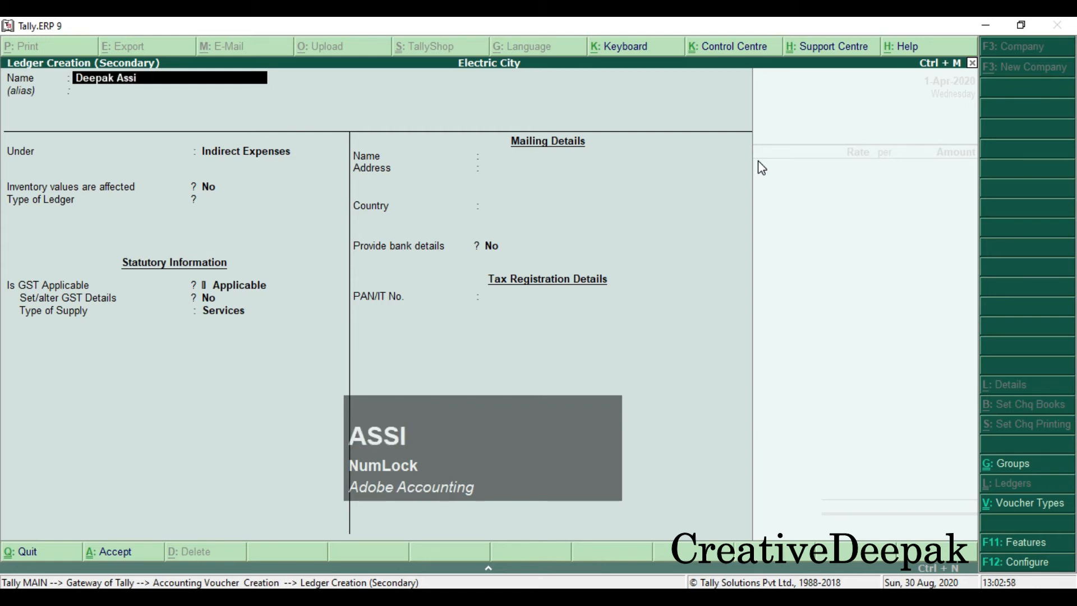
key("BackSpace")
type("o")
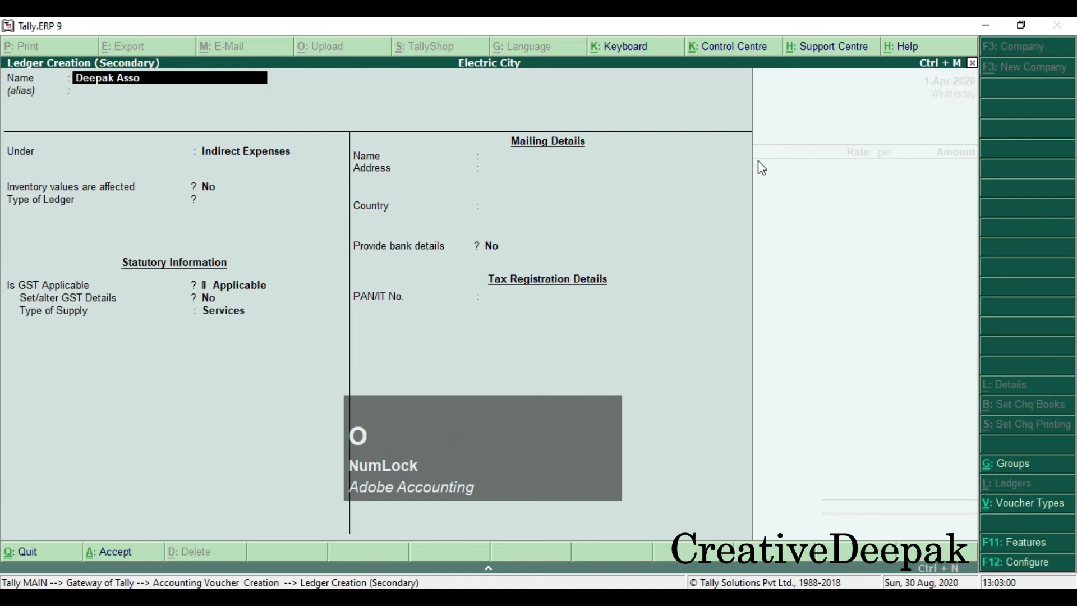
type("cai")
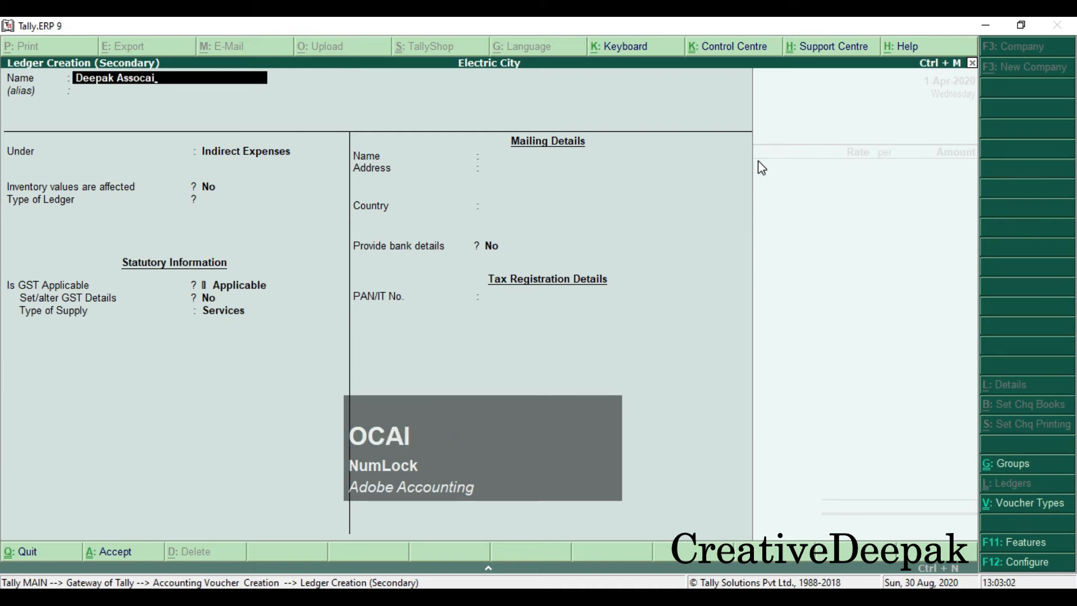
key("BackSpace")
key("BackSpace")
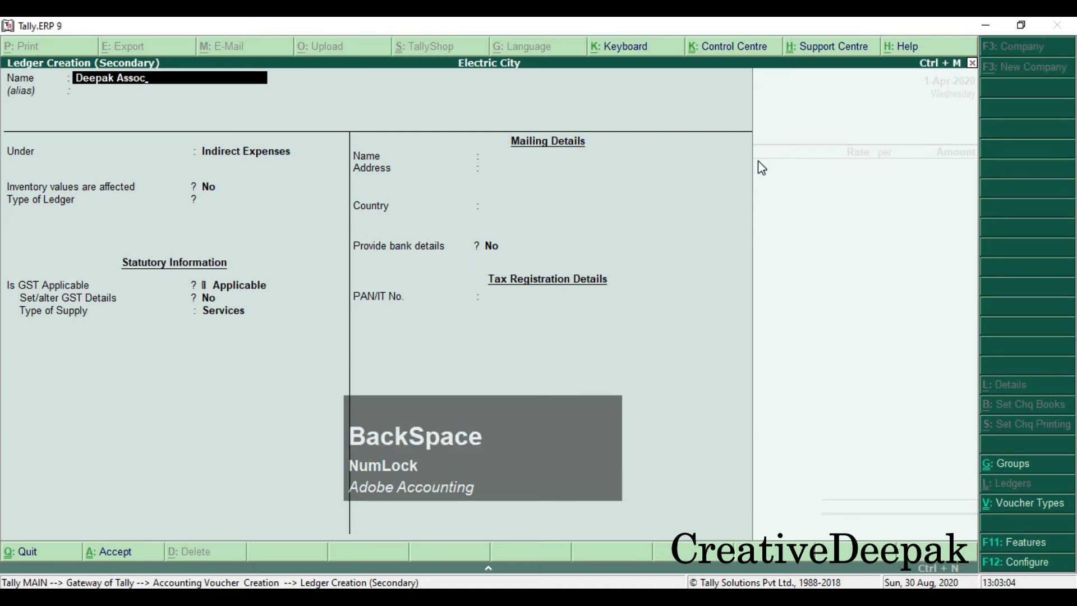
type("iate")
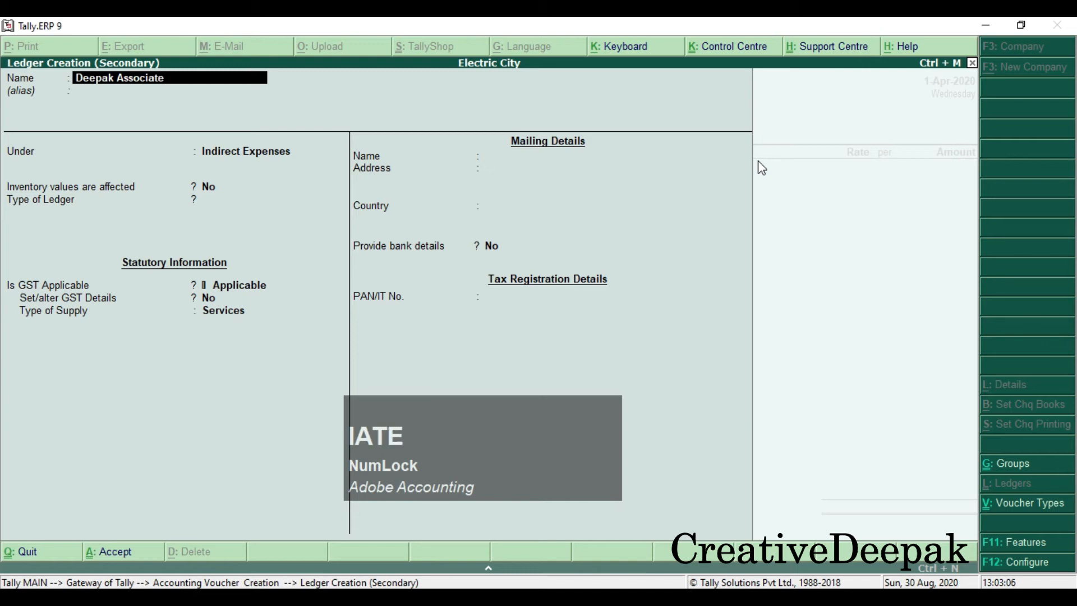
Leave the alias blank and place the party ledger under the Sundry Creditors group.
key("Return")
type("S")
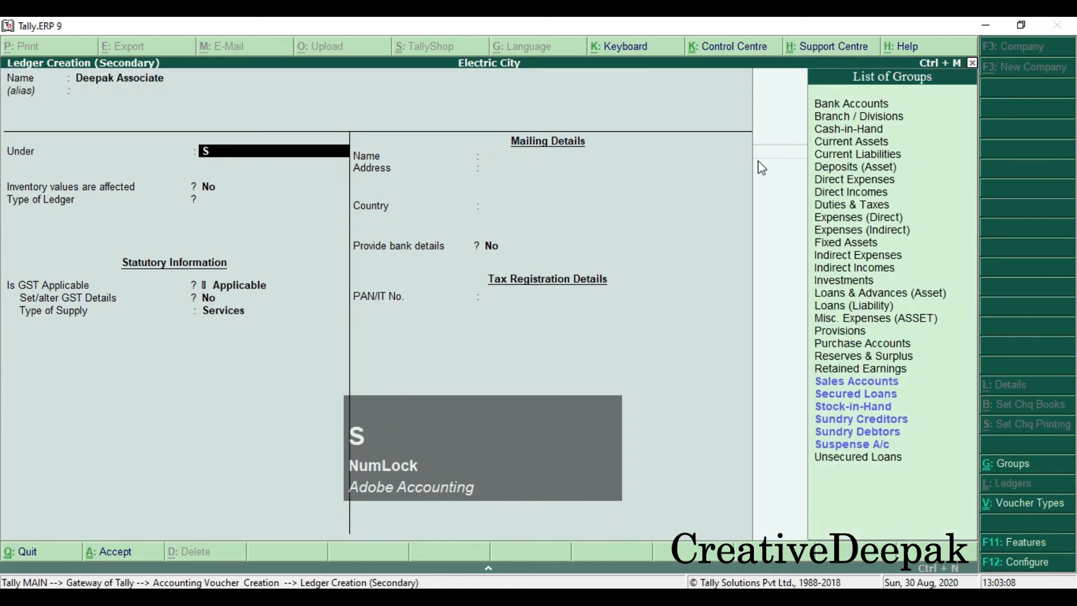
key("Down")
key("Down")
key("Down")
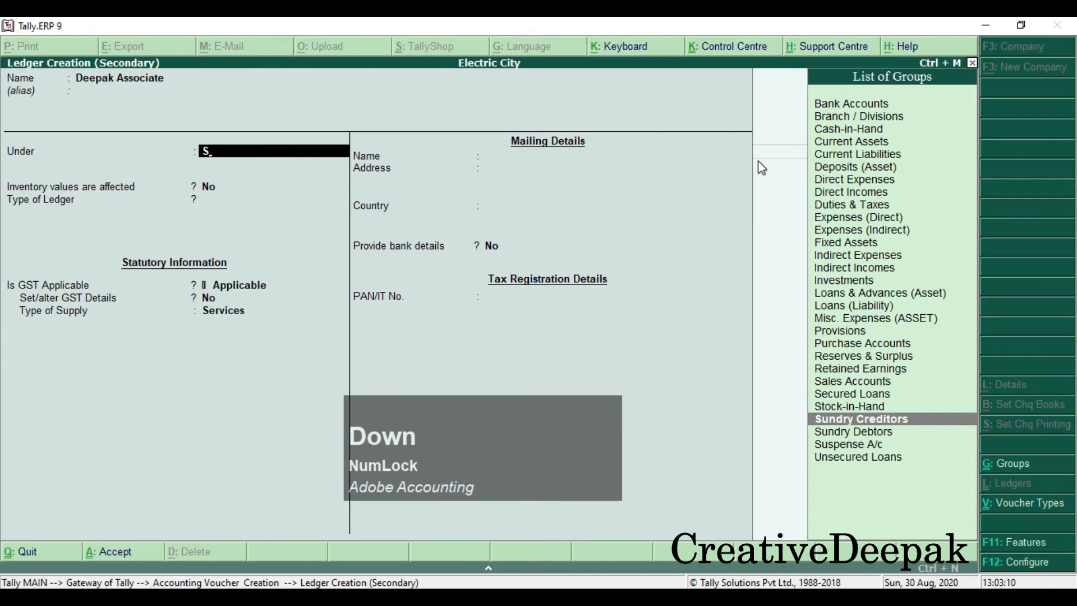
key("Return")
Keep bill-by-bill balances at Yes, state Bihar and registration type Regular, and save the party ledger.
key("Return")
key("Return")
key("Return")
key("Return")
key("Return")
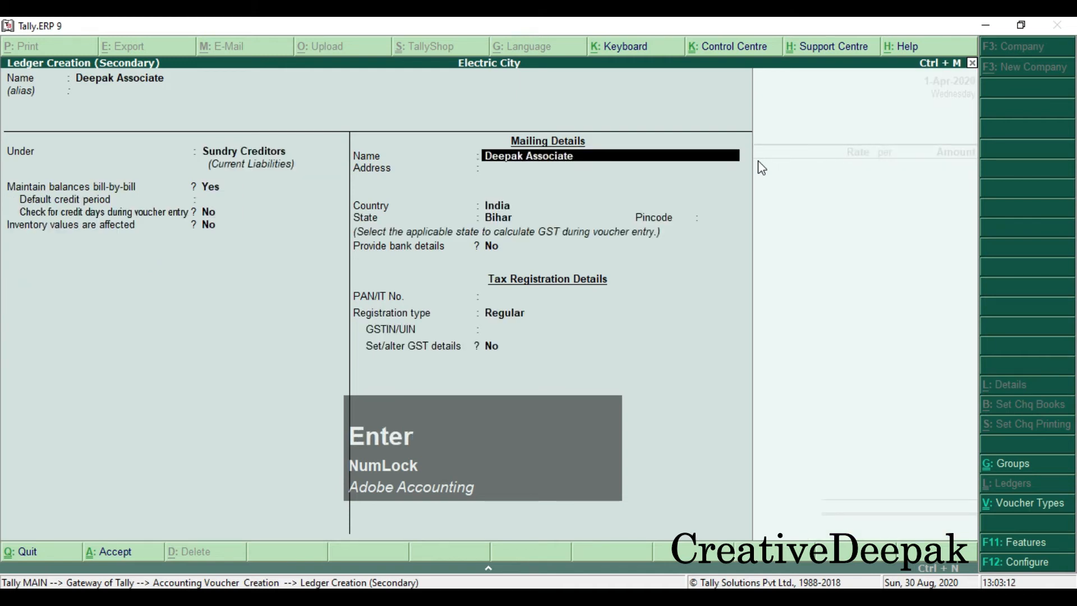
key("Return")
key("Return")
key("Return")
key("Return")
key("Return")
key("Return")
key("Return")
key("Return")
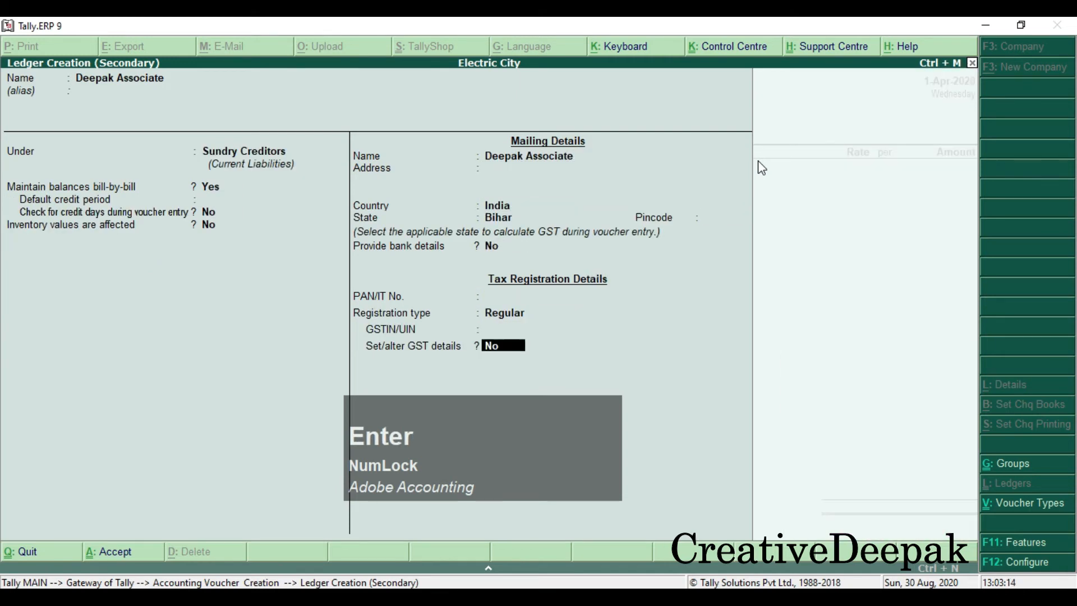
key("Return")
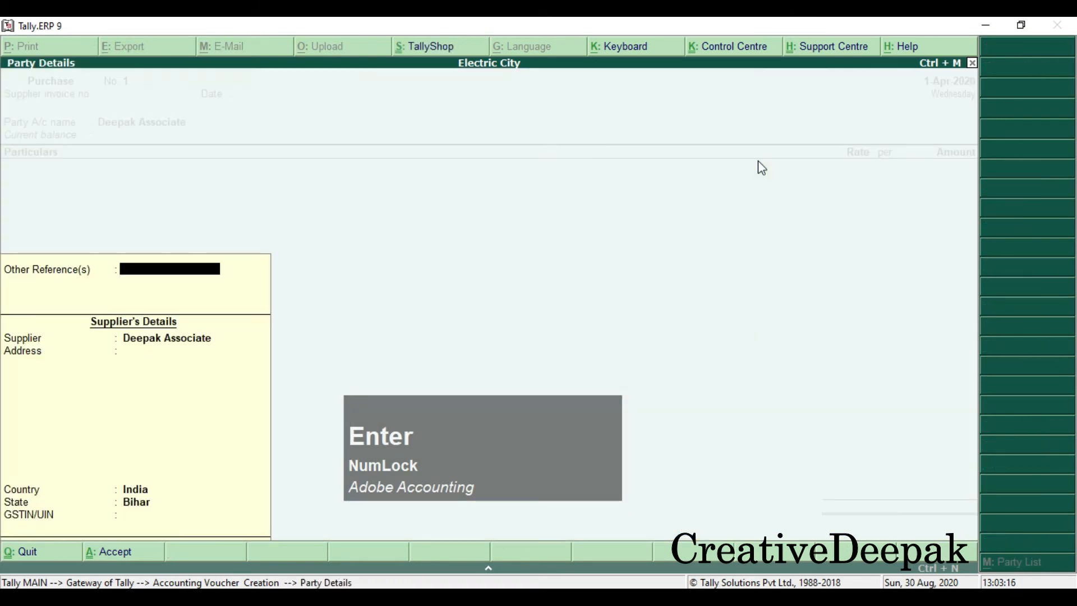
Accept the supplier's party details with country India and state Bihar, leaving the other references blank.
key("Return")
key("Return")
key("Return")
key("Return")
key("Return")
key("Return")
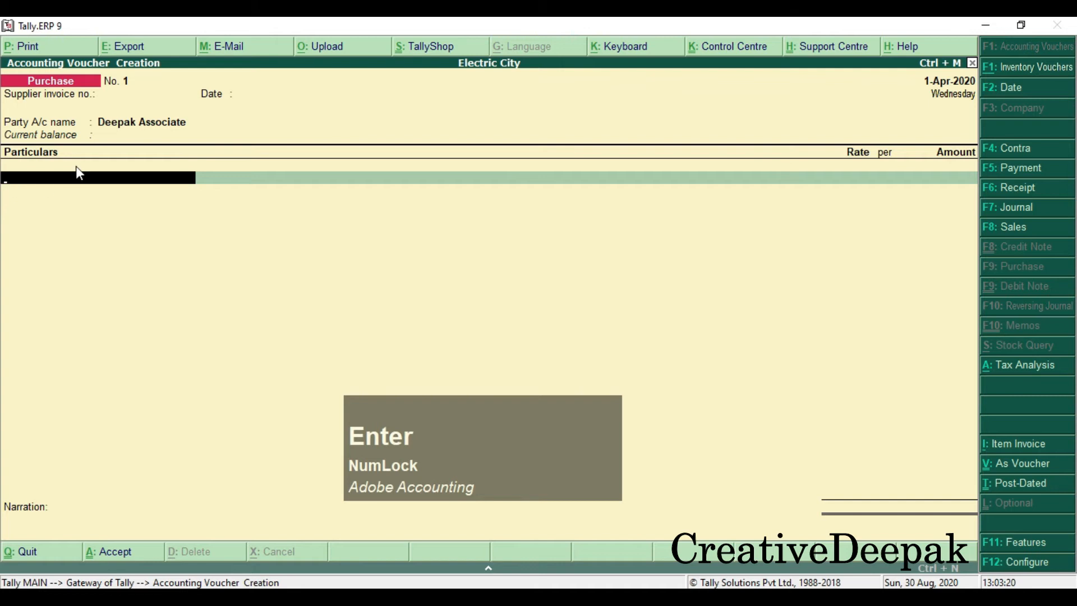
Add the Electric City Bill ledger to the voucher particulars with an amount of 5000.
key("space")
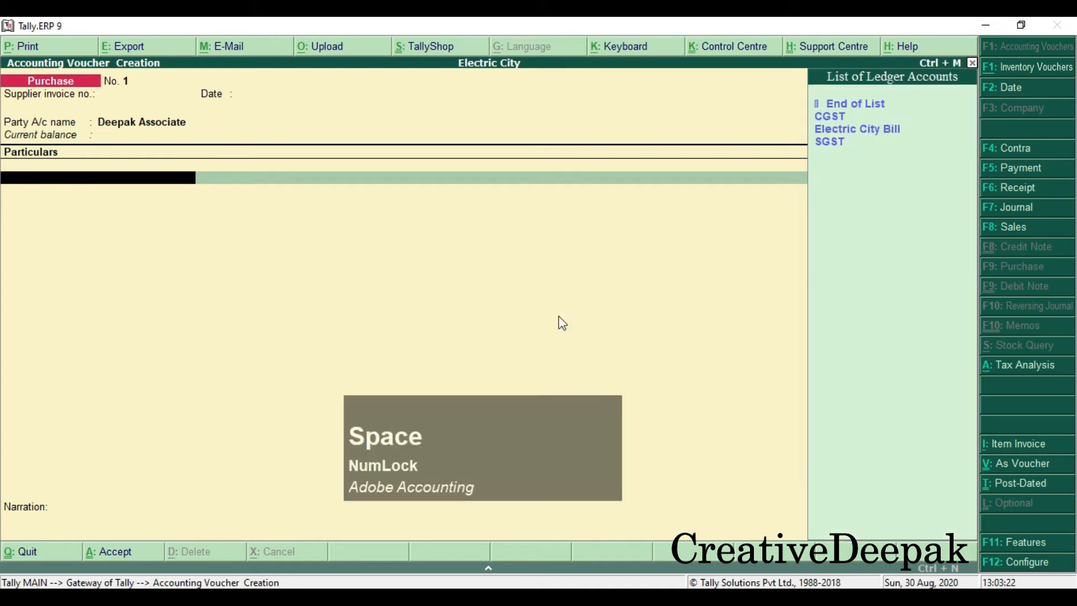
left_click(886, 132)
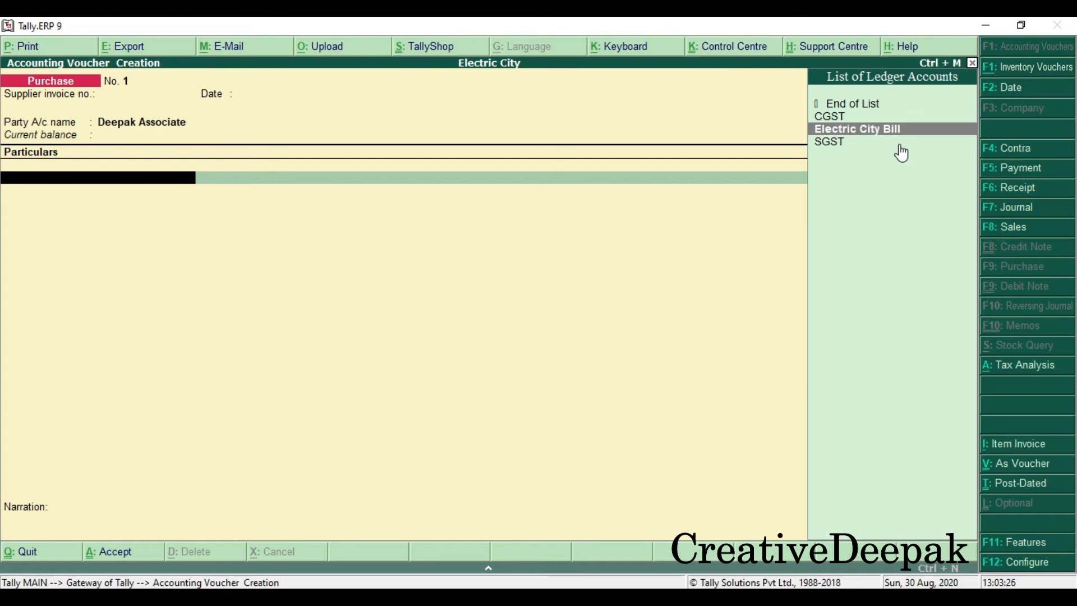
key("Return")
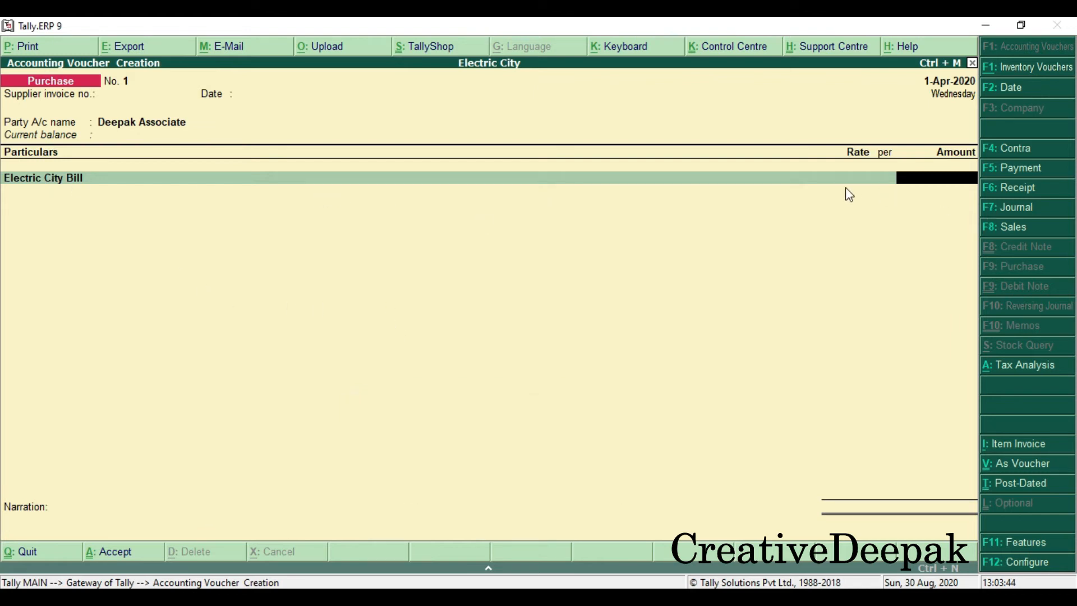
key("BackSpace")
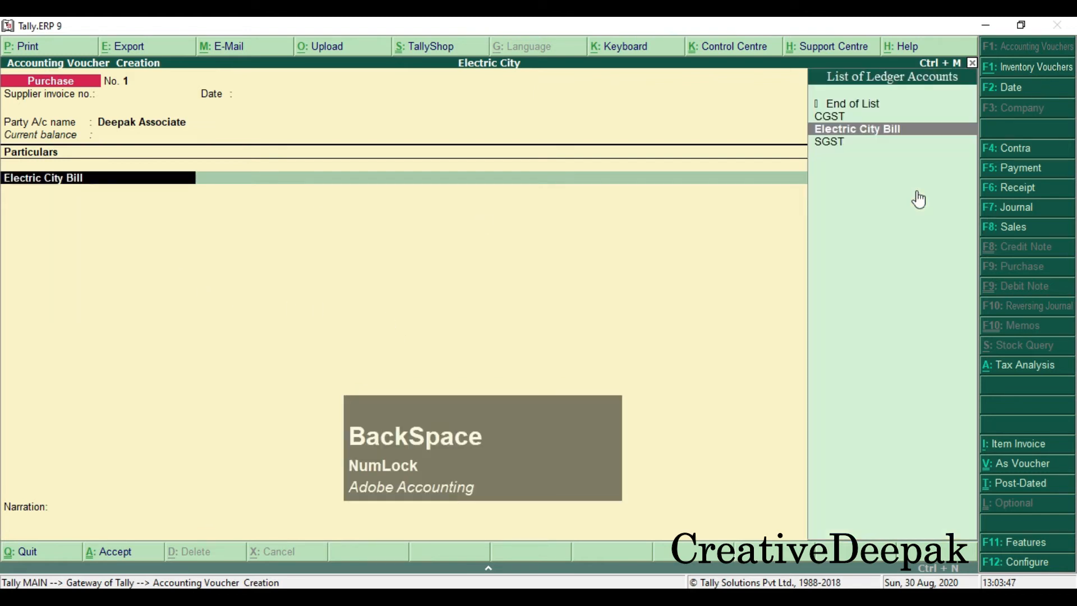
key("Return")
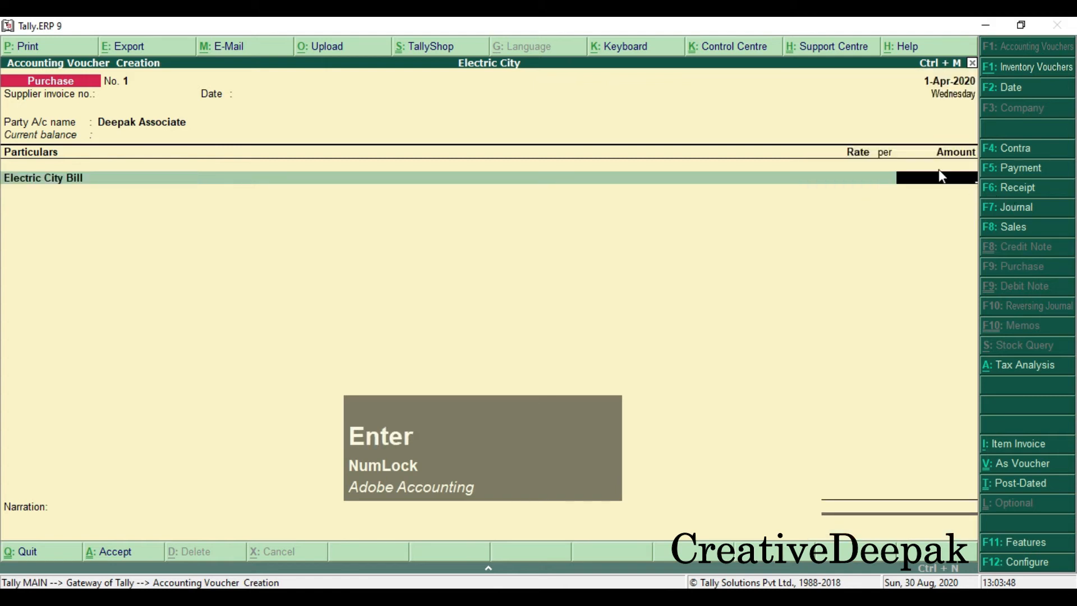
type("2")
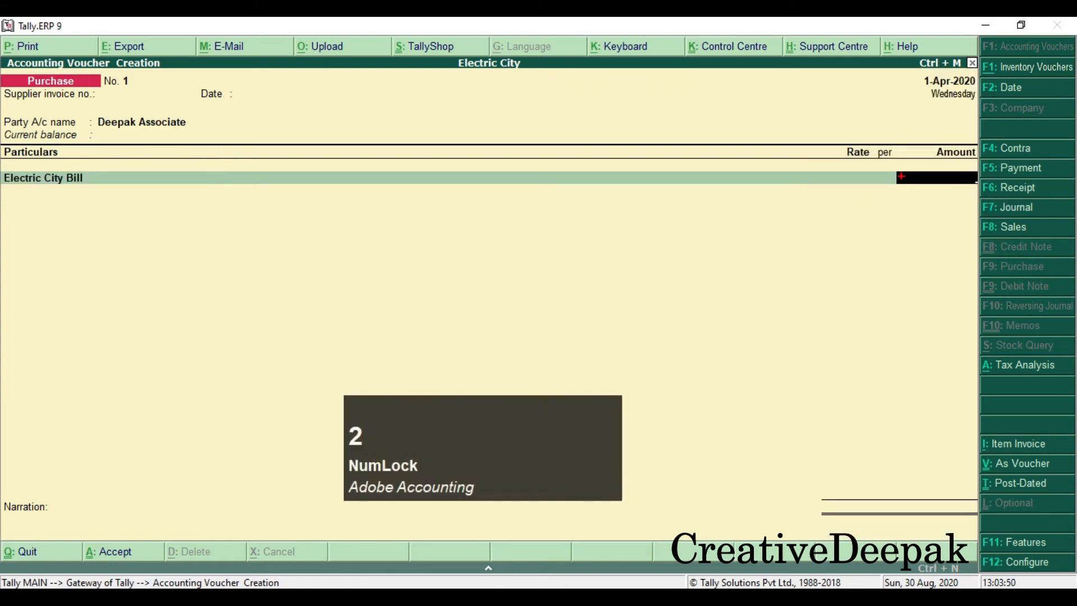
left_click_drag(881, 161, 987, 200)
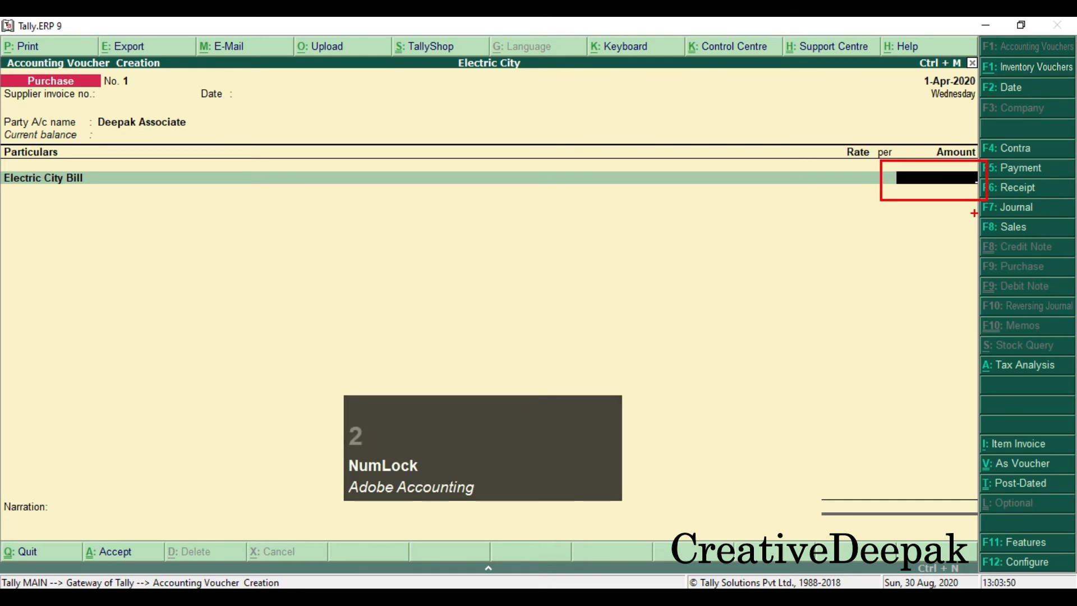
key("Escape")
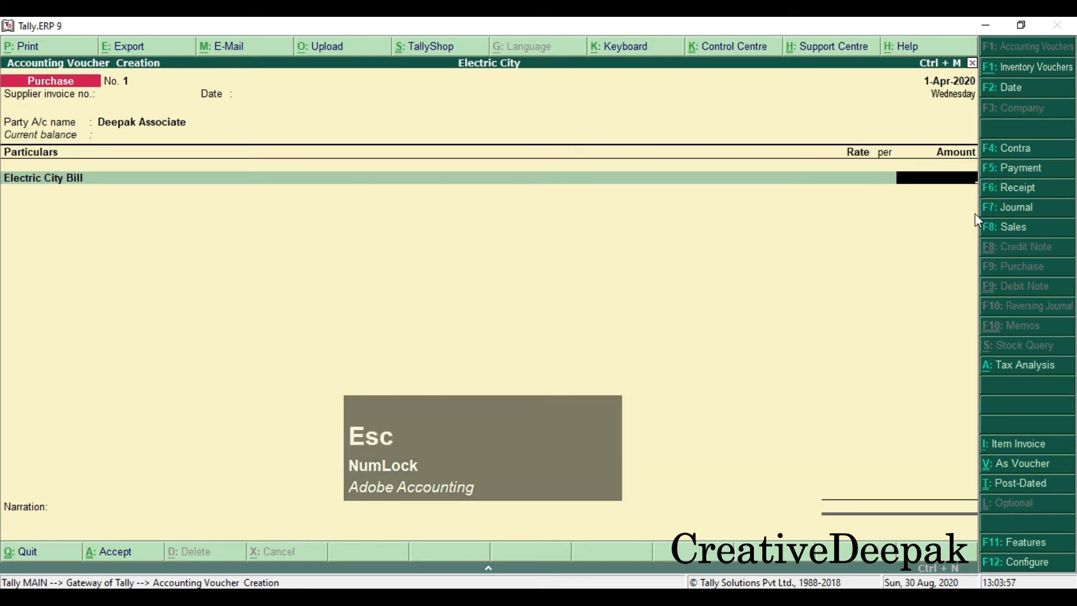
type("5000")
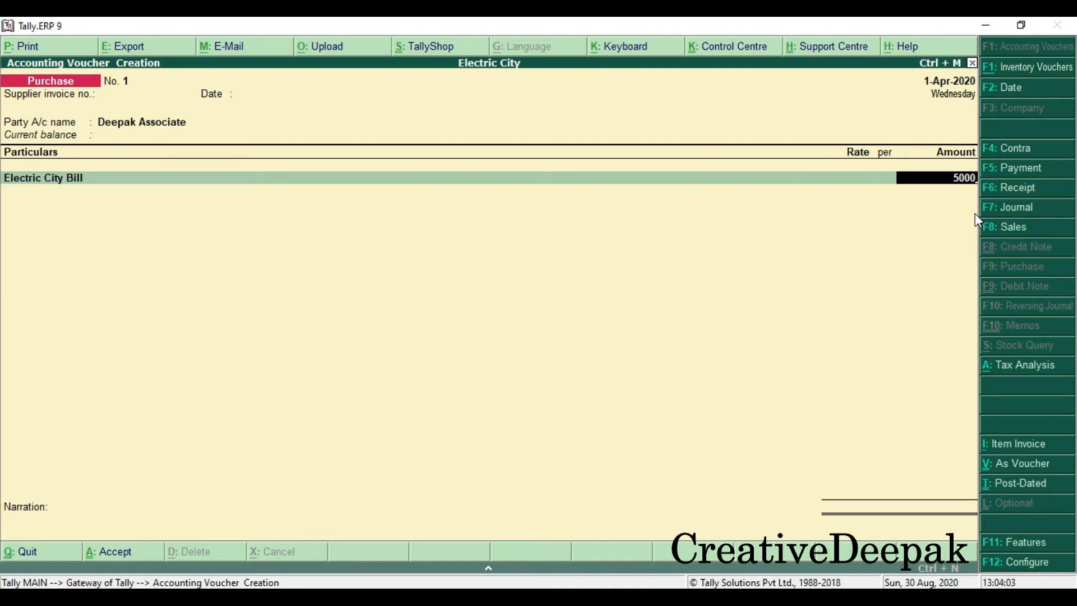
key("Return")
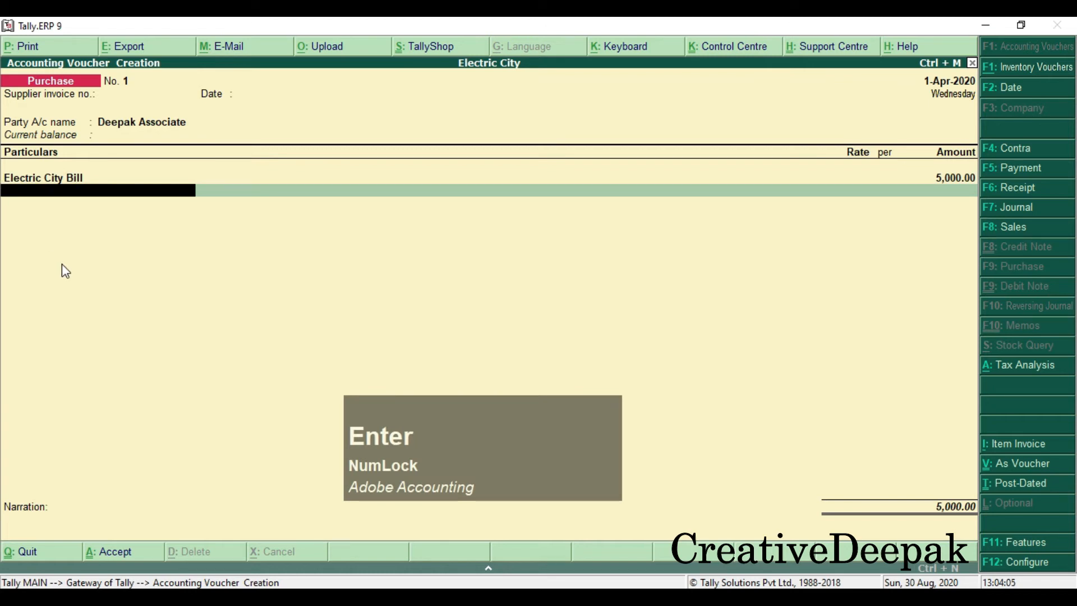
Add the CGST and SGST ledgers below Electric City Bill, accept 300.00 for each, and finish the voucher particulars.
type("C")
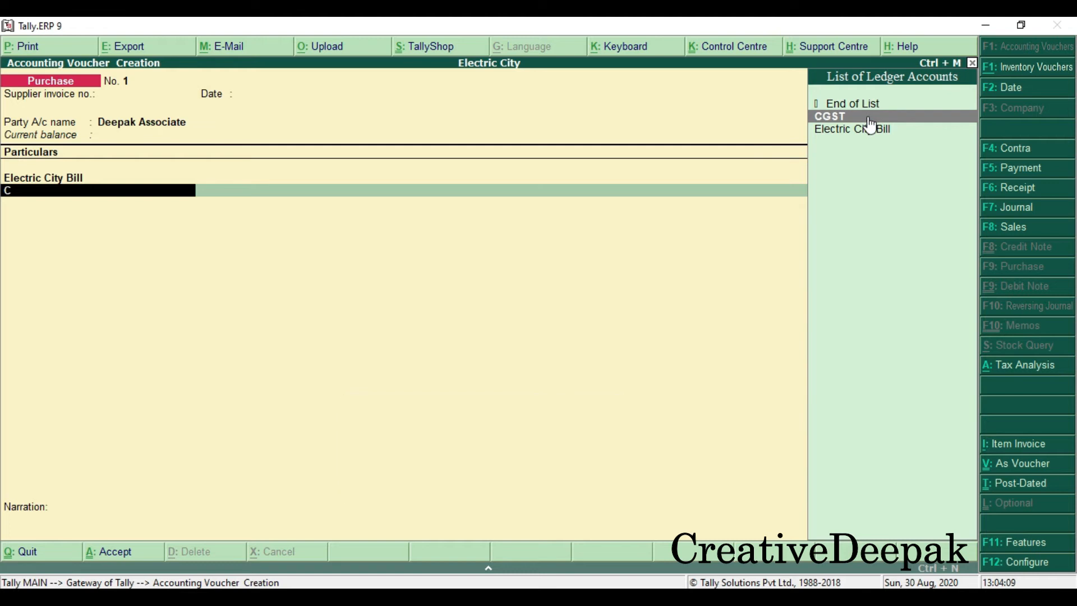
key("Return")
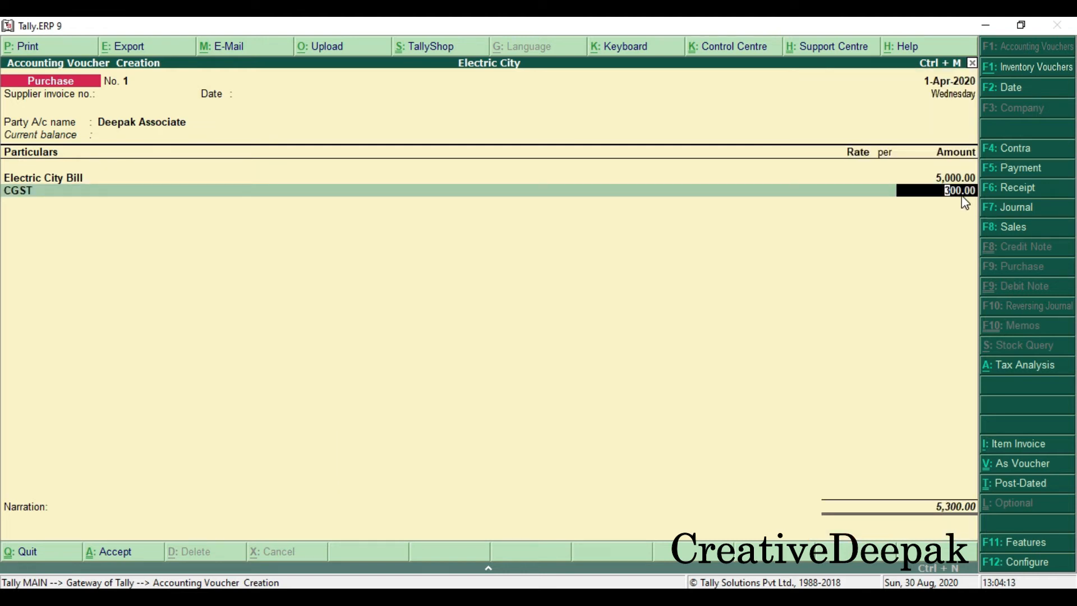
key("Return")
type("S")
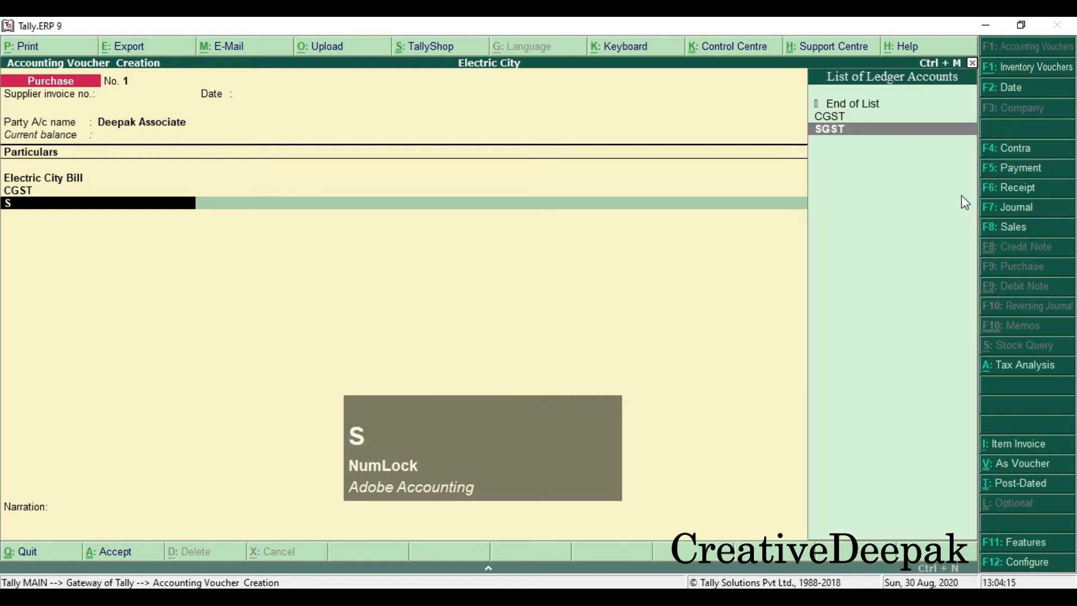
key("Return")
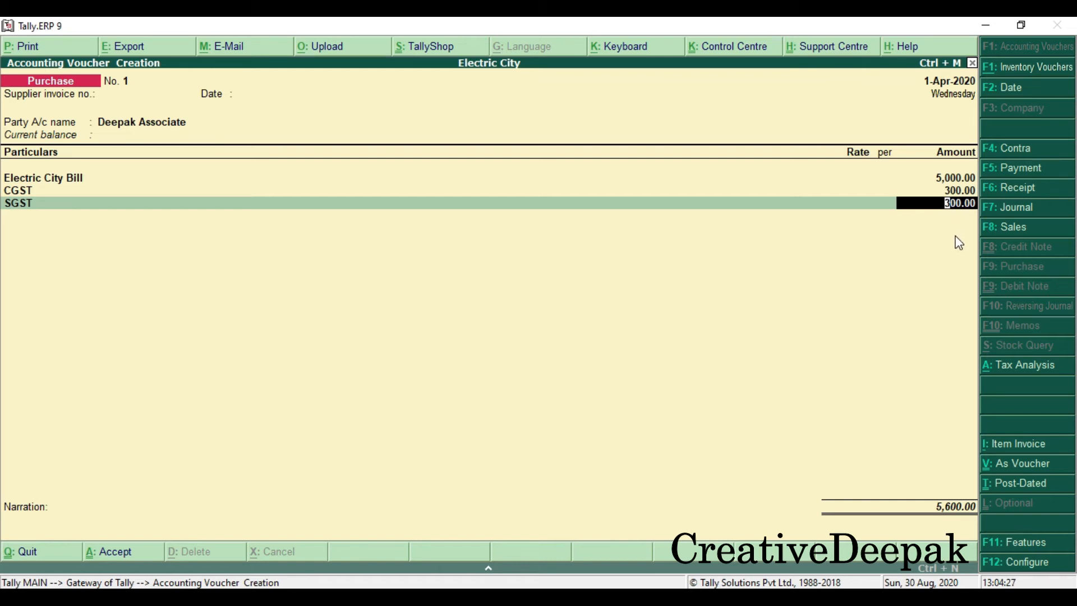
key("Return")
key("Return")
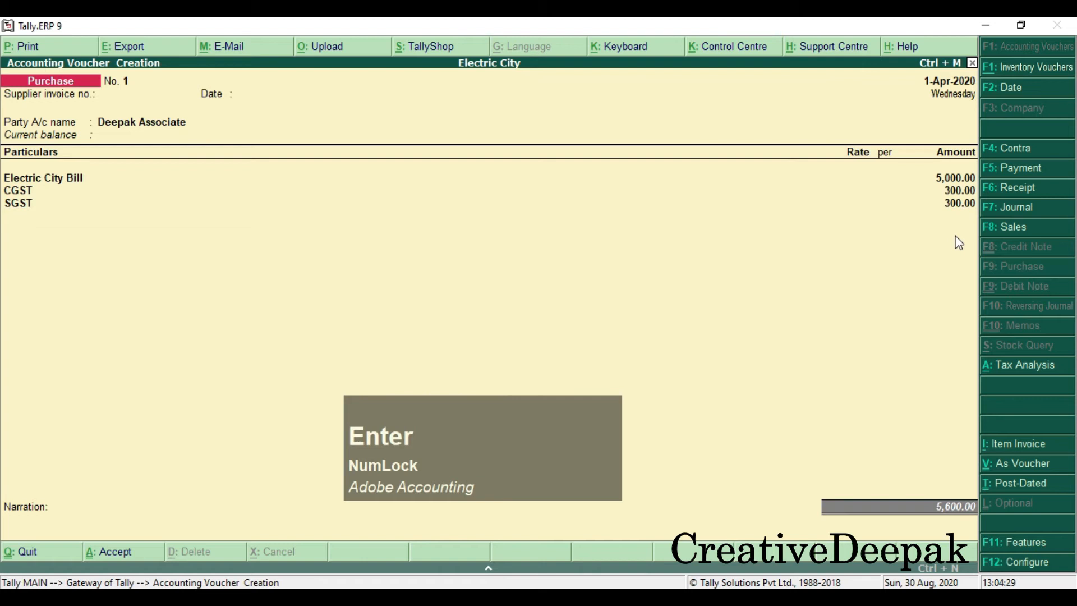
Record the supplier's bill-wise details as New Ref named DA for 5,600.00 Cr, leaving the due date blank.
key("Return")
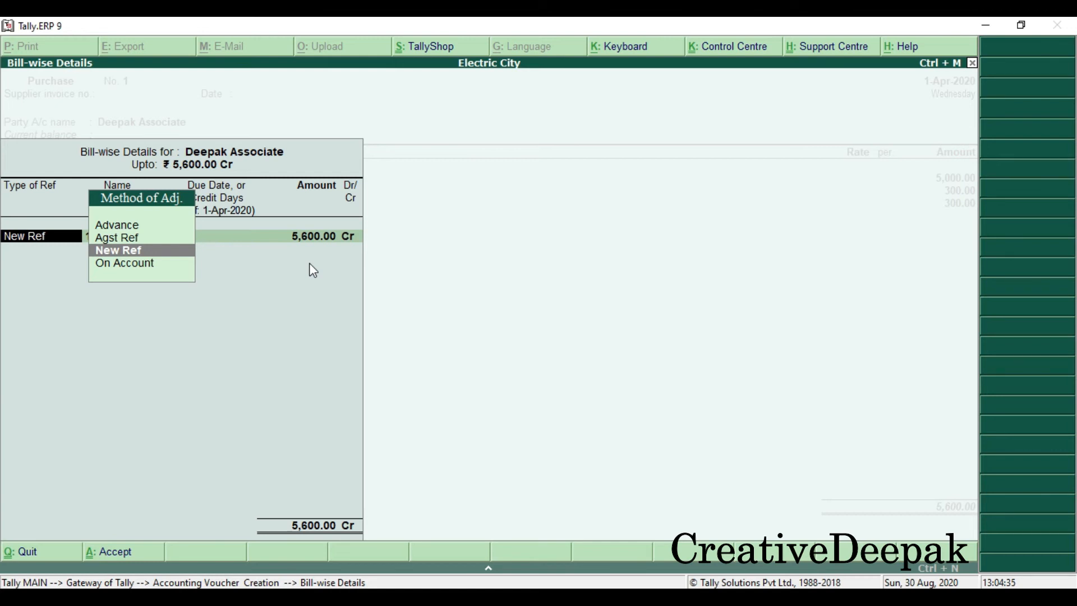
key("Return")
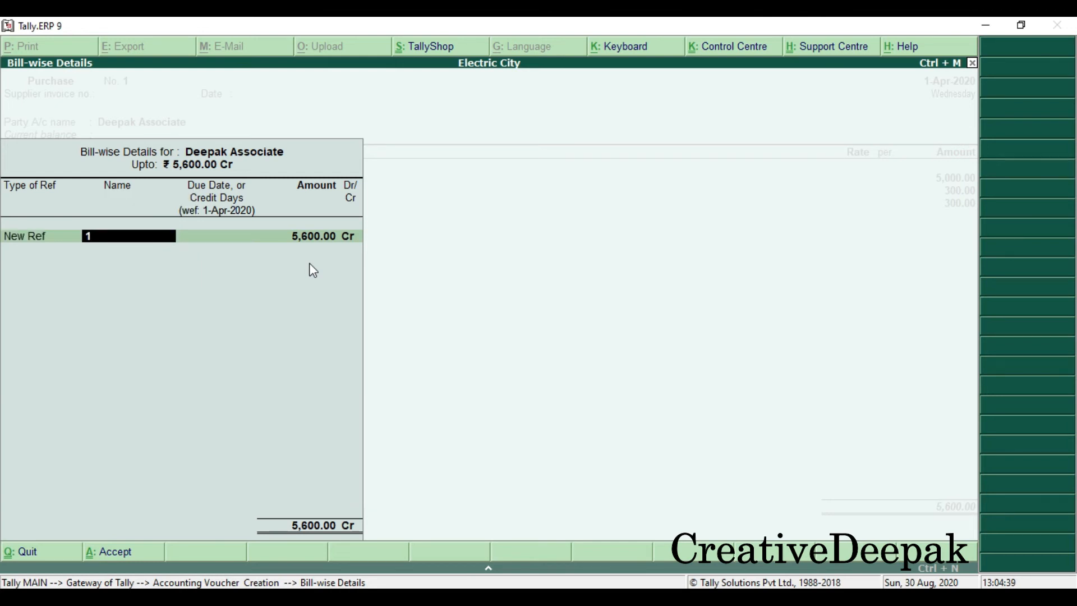
type("DA")
key("Return")
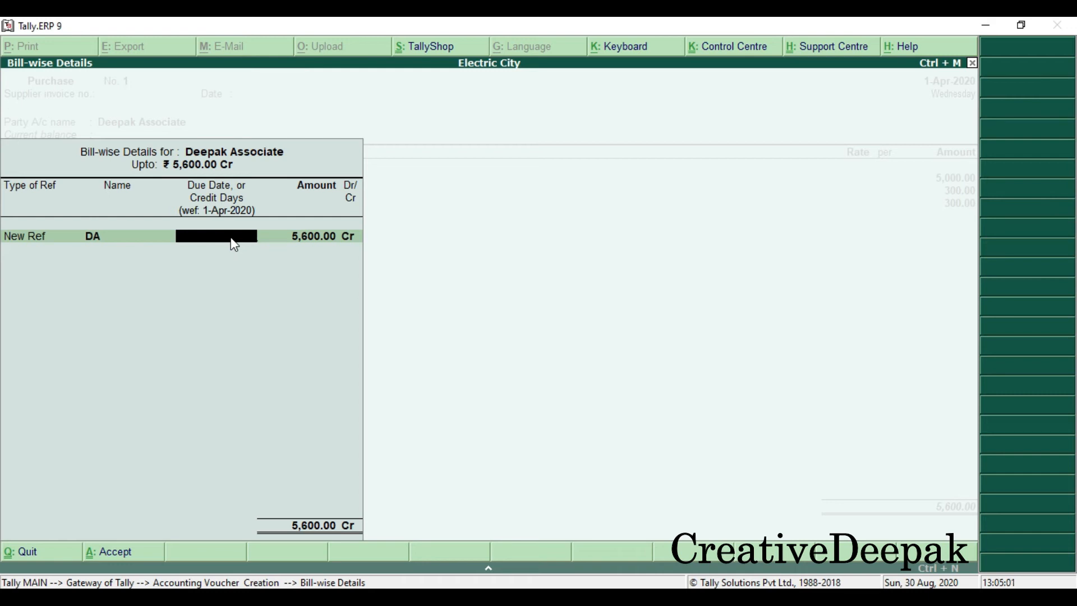
key("Return")
key("Return")
key("Return")
key("Return")
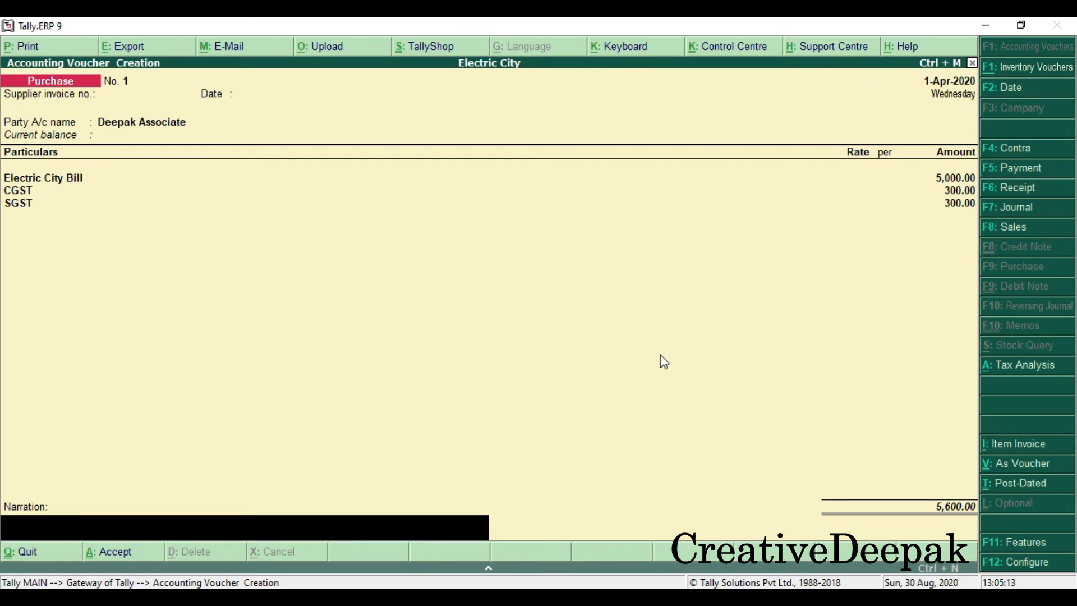
Examine the voucher's detailed tax analysis for the taxable value and the central and state tax rates and amounts.
key("alt+a")
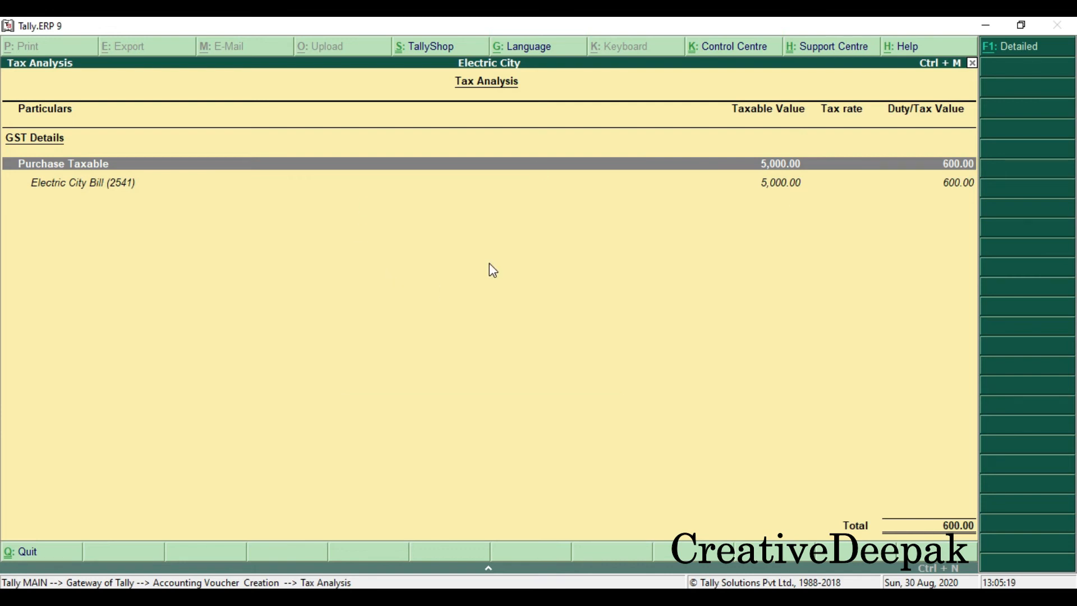
key("alt+F1")
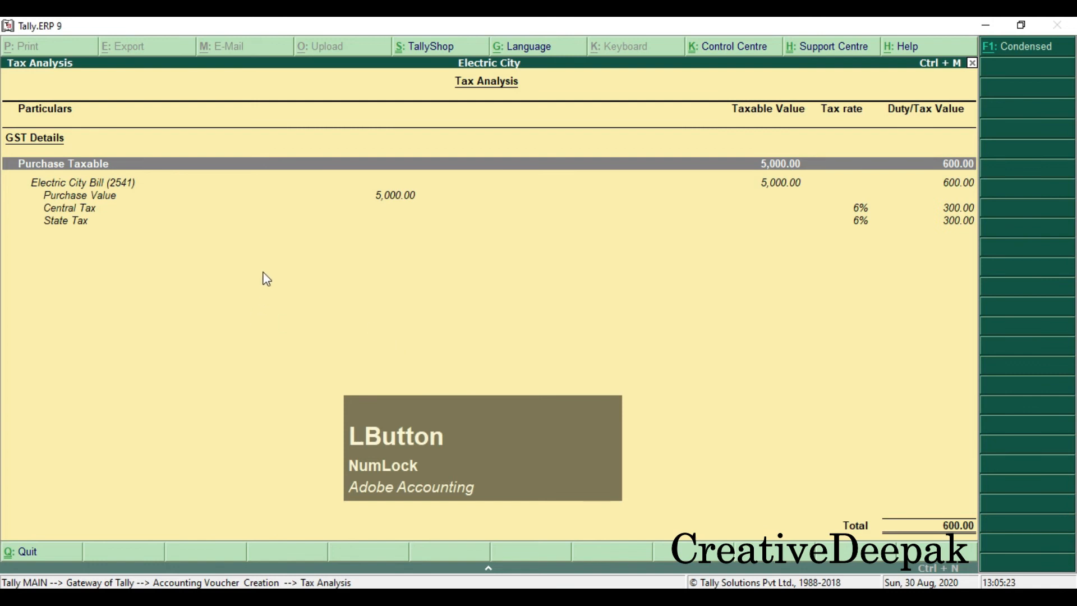
left_click(457, 266)
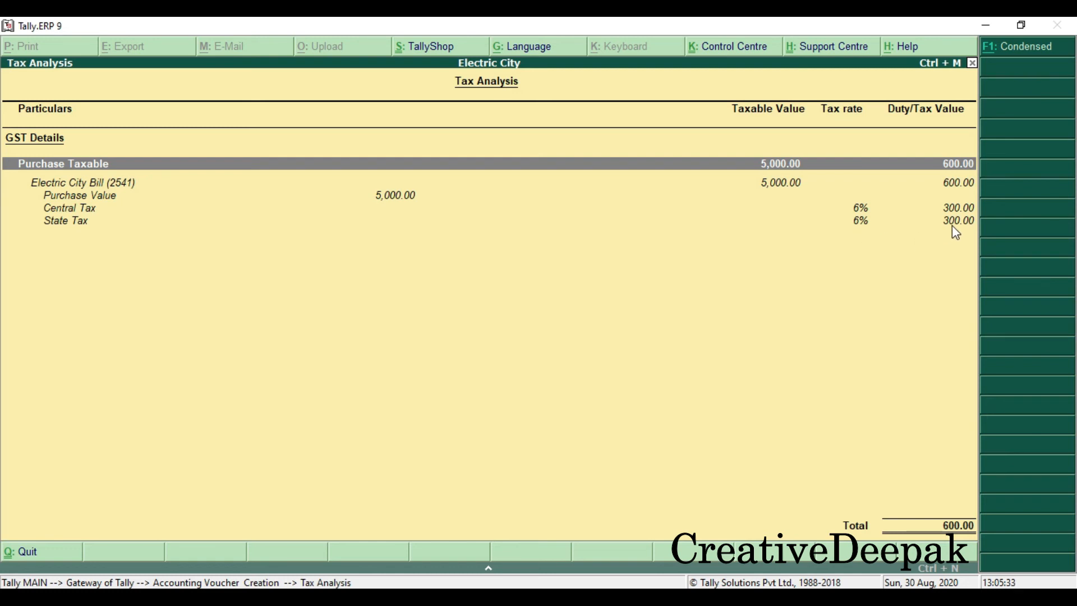
key("ctrl")
key("2")
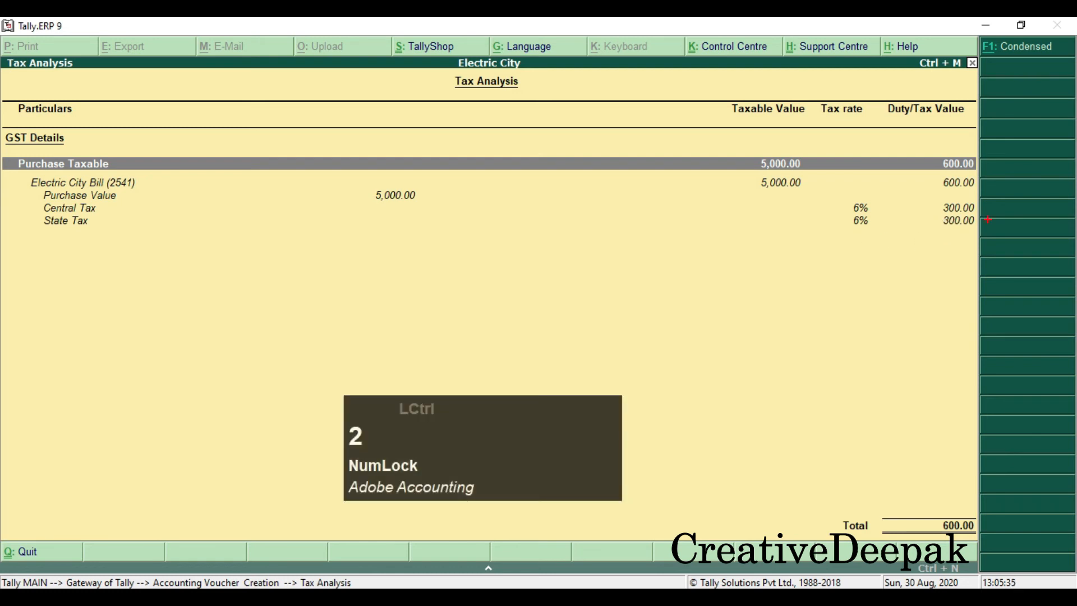
left_click_drag(844, 198, 994, 235)
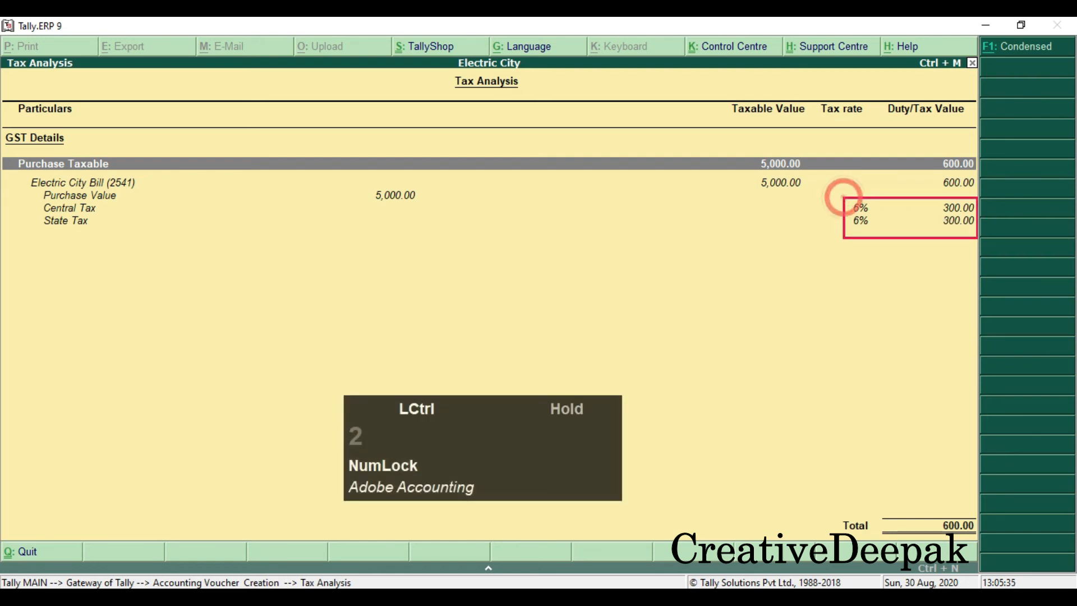
left_click_drag(933, 175, 981, 190)
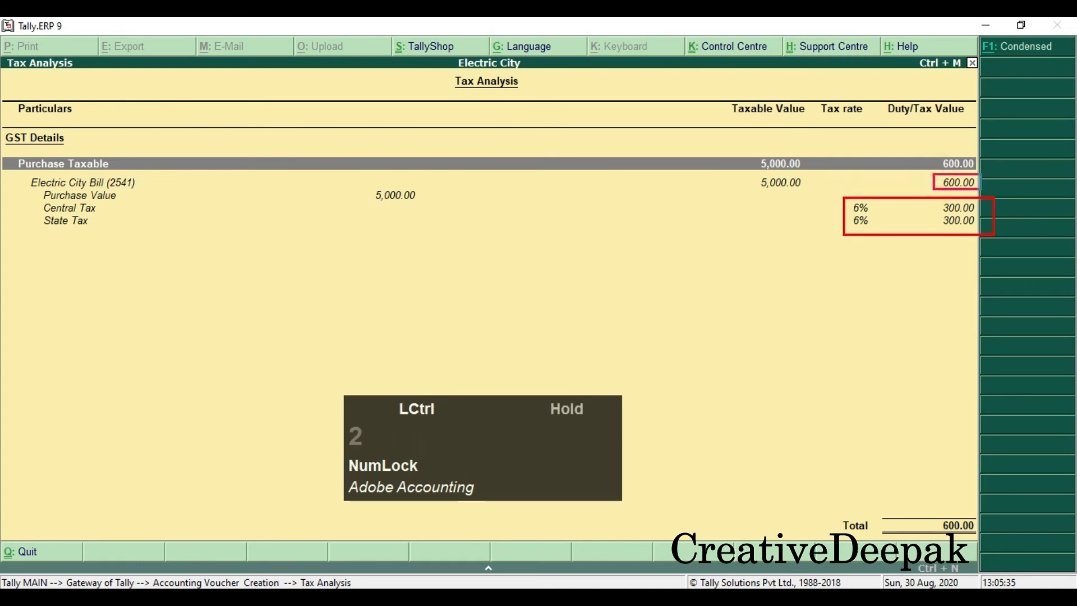
mouse_move(751, 174)
left_mouse_down()
mouse_move(788, 197)
mouse_move(811, 195)
left_mouse_up()
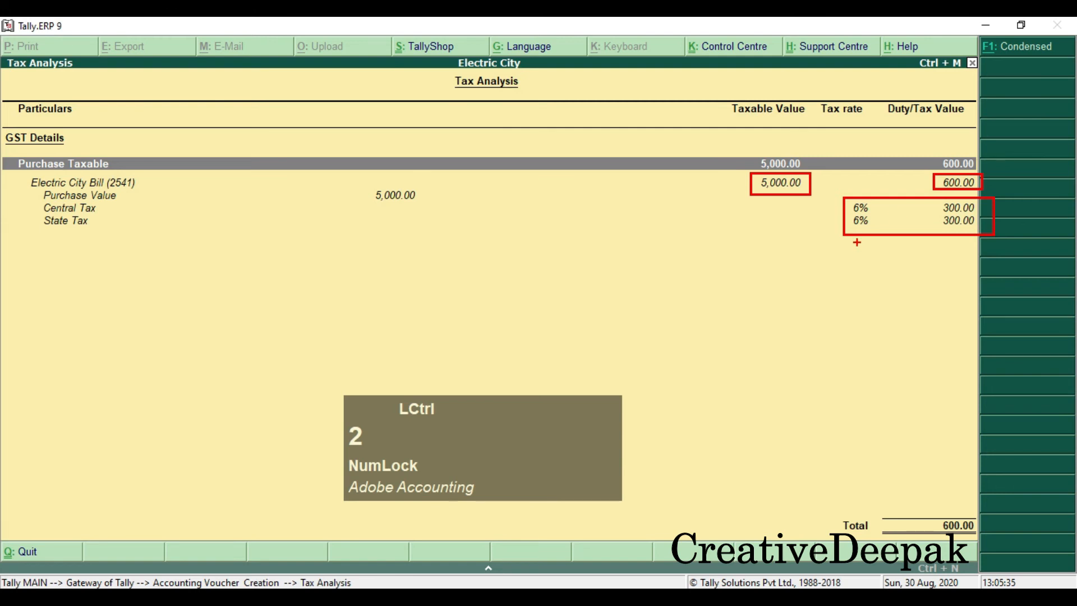
key("Escape")
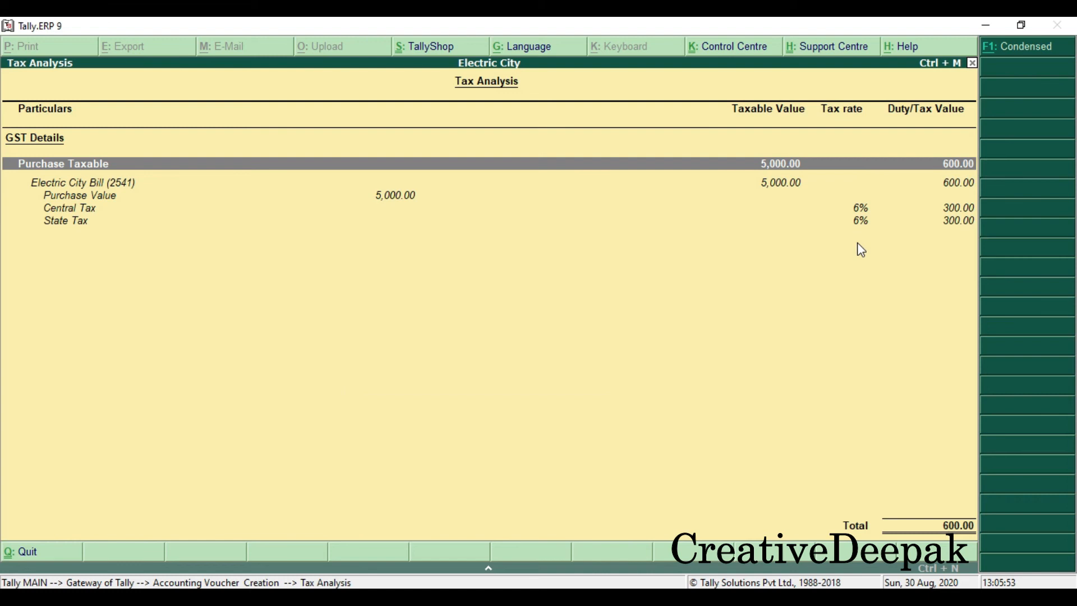
key("Escape")
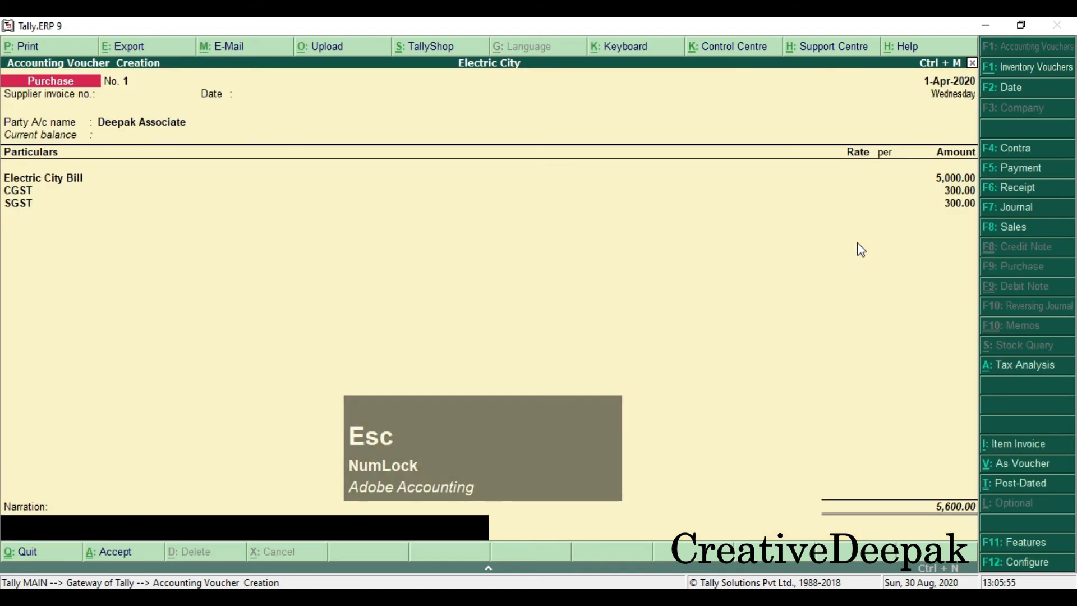
Leave the narration blank, save the purchase voucher, and return to the Gateway of Tally.
key("Return")
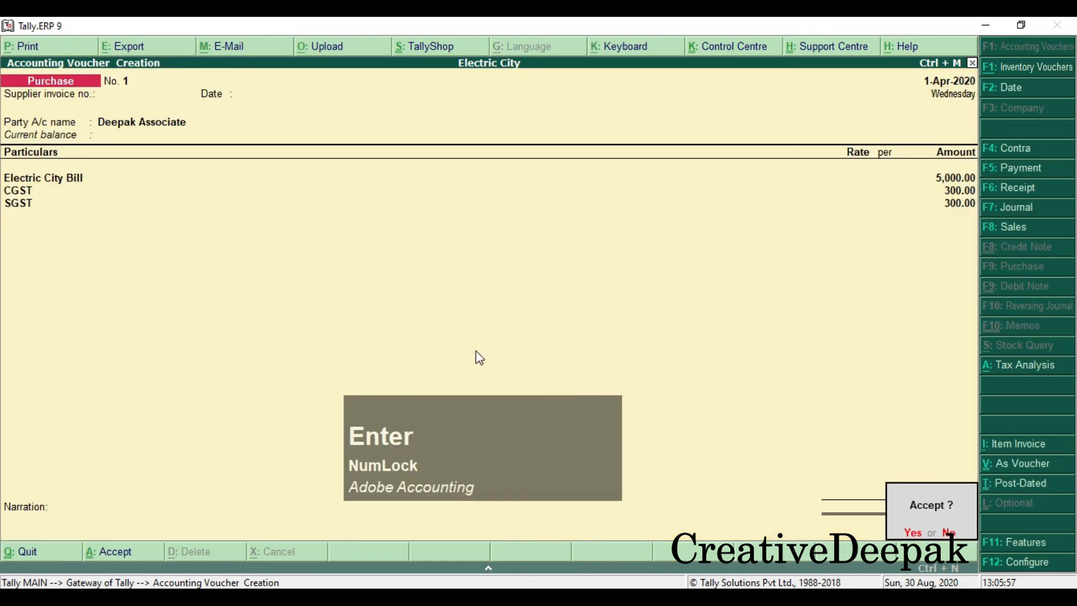
left_click(906, 532)
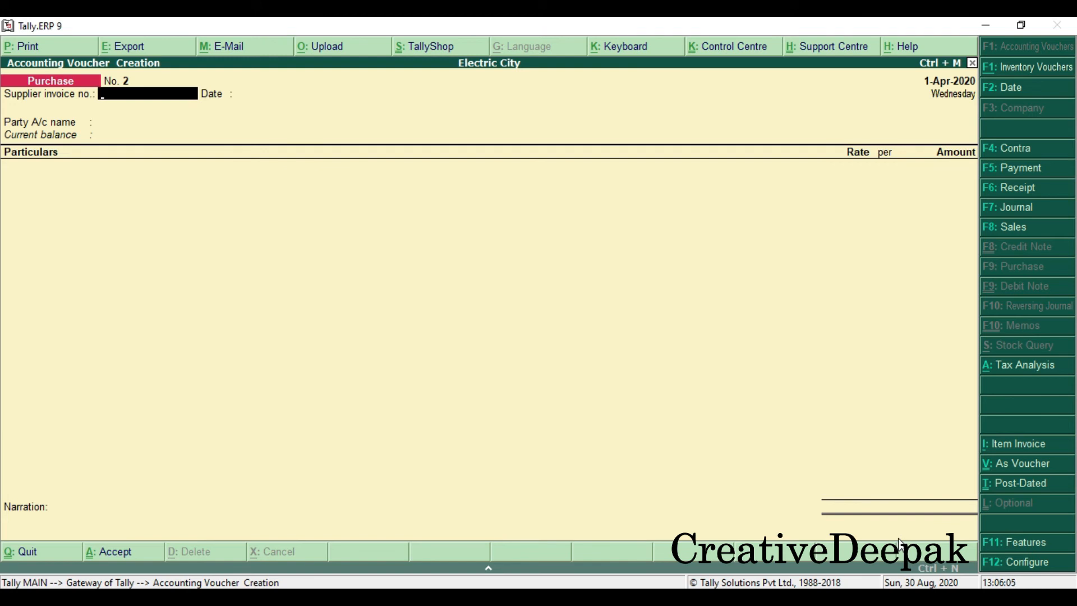
key("Escape")
left_click(901, 543)
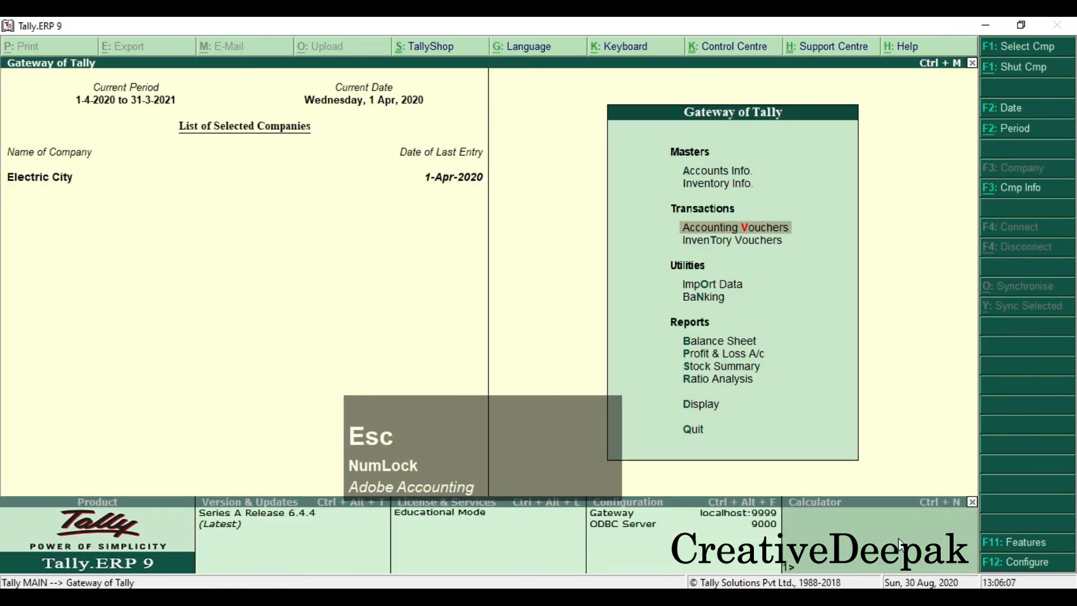
Open the Statements of Accounts among the display reports.
key("Down")
key("Down")
key("Down")
key("Down")
key("Down")
key("Down")
key("Down")
key("Down")
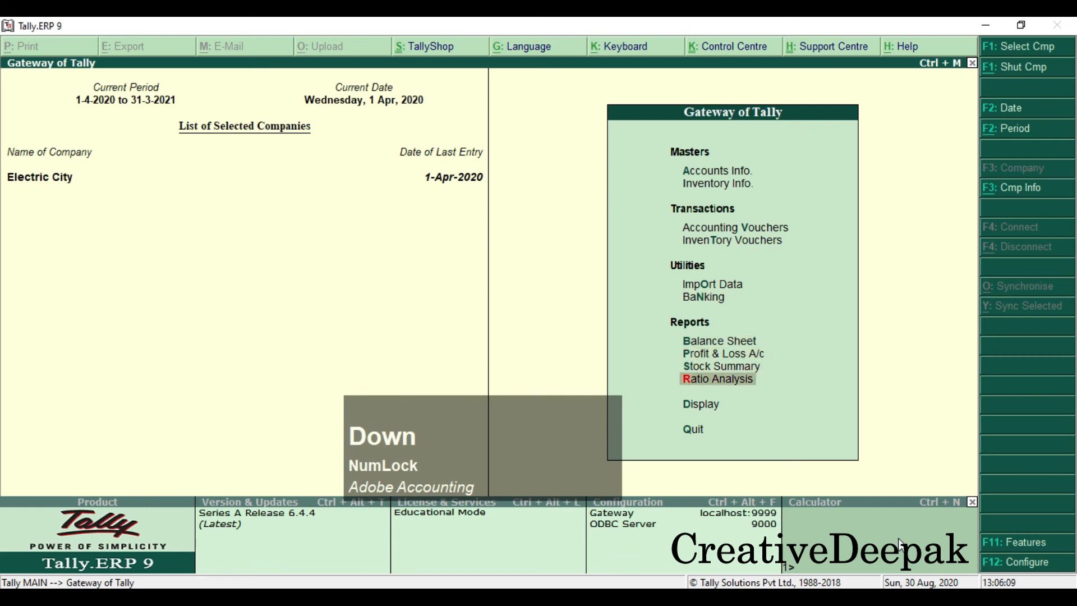
key("Return")
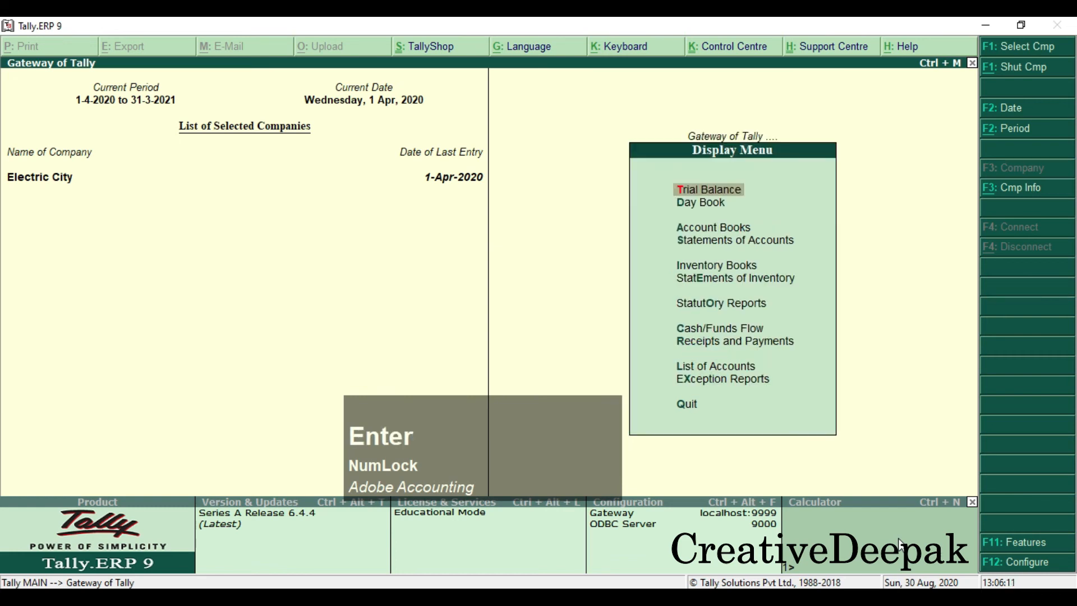
key("Down")
key("Down")
key("Down")
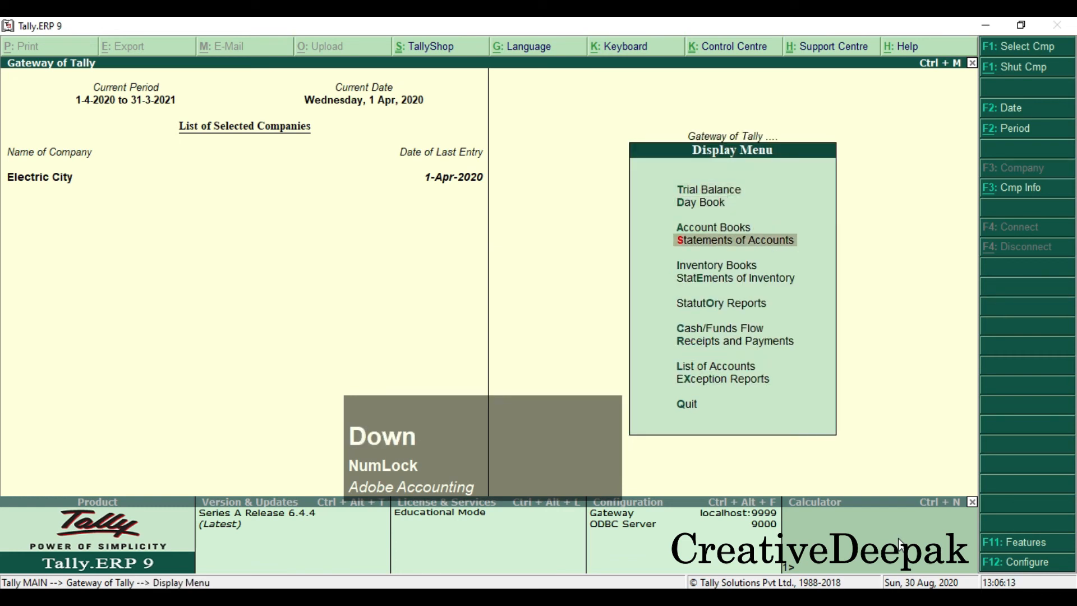
key("Return")
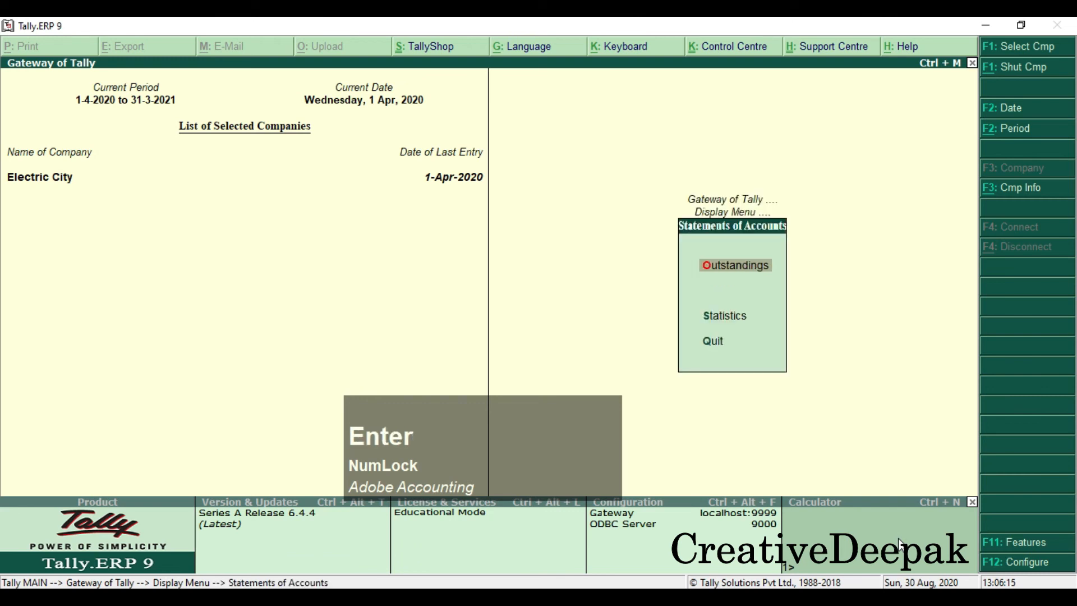
Show the ledger outstandings report for the supplier's ledger.
key("Return")
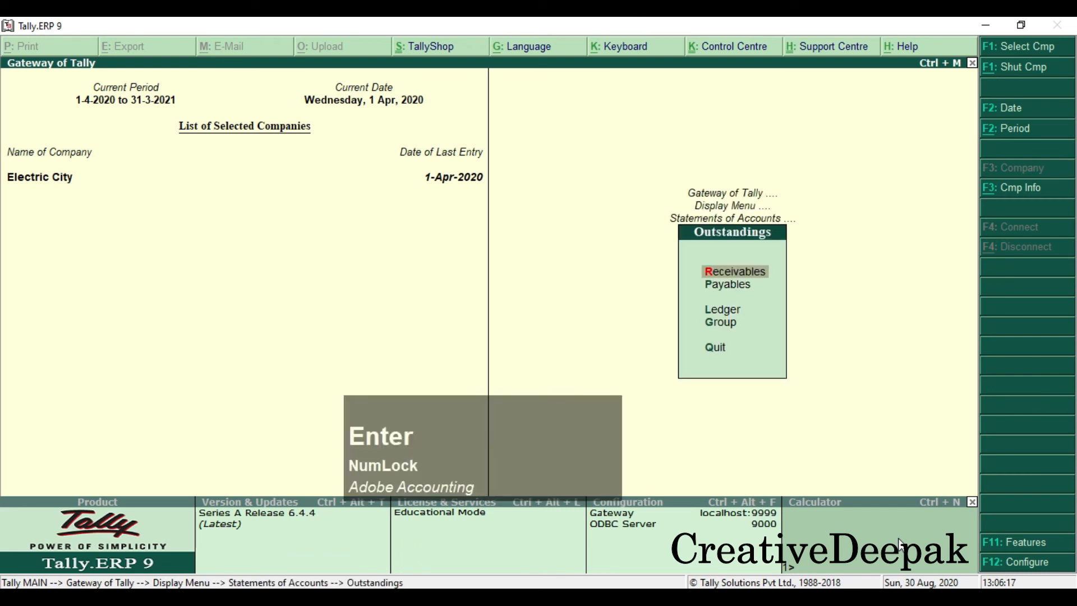
key("Down")
key("Down")
key("Down")
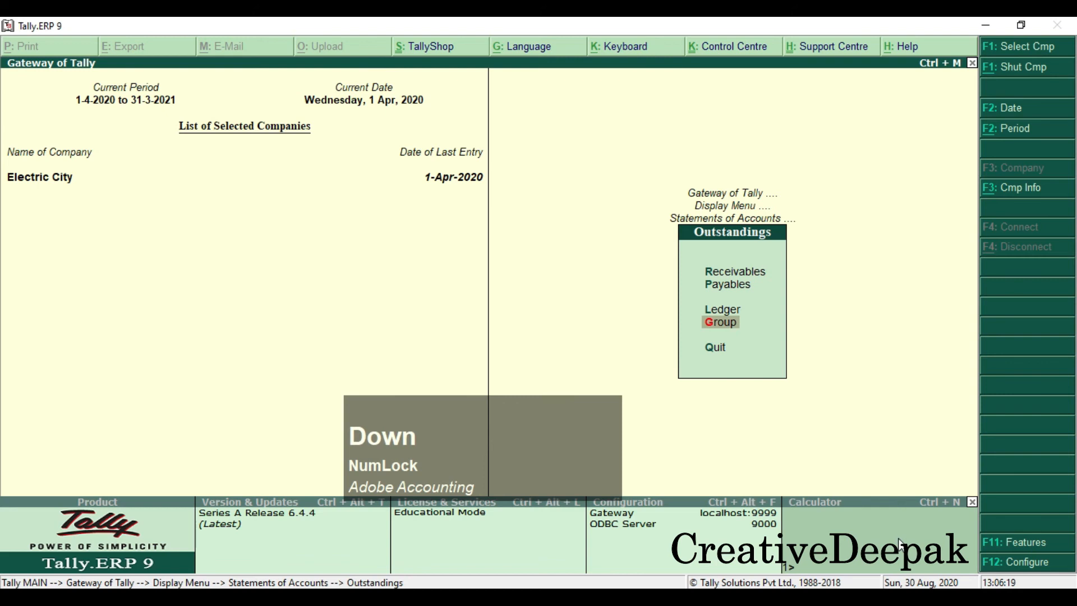
key("Up")
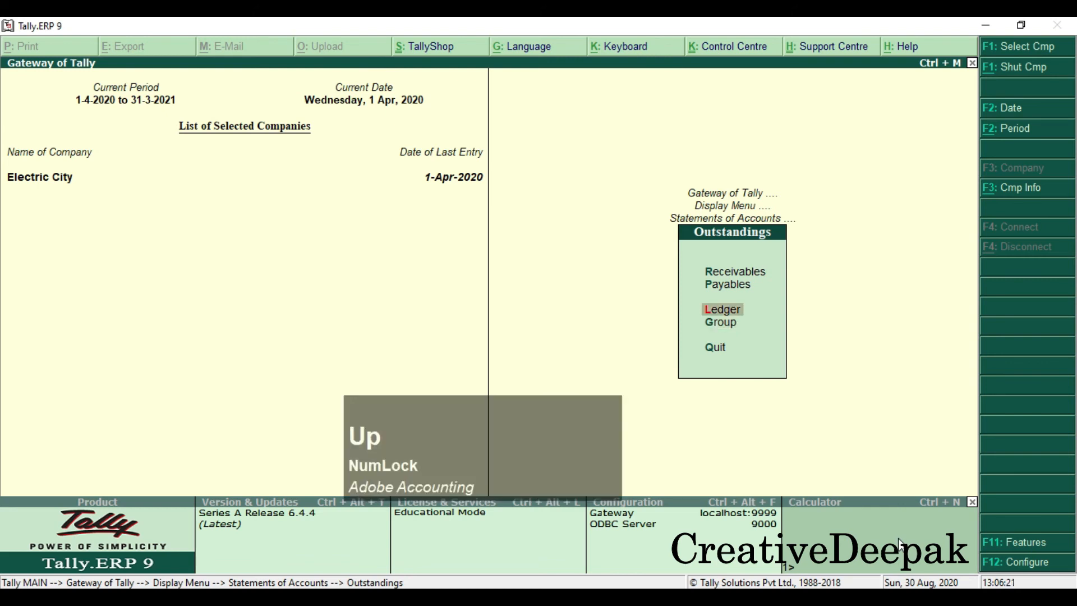
key("Return")
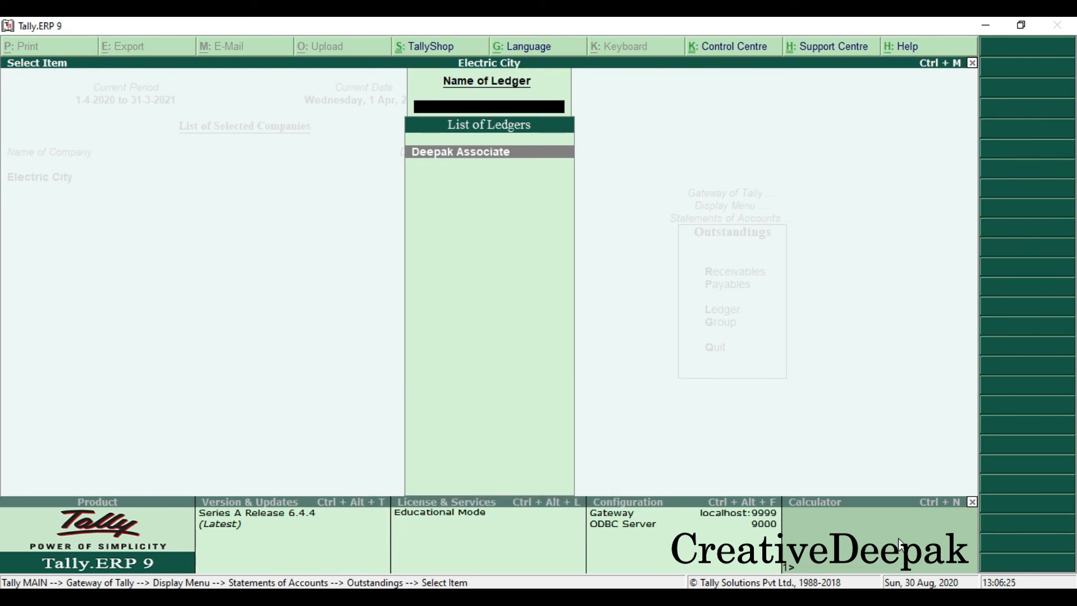
key("Return")
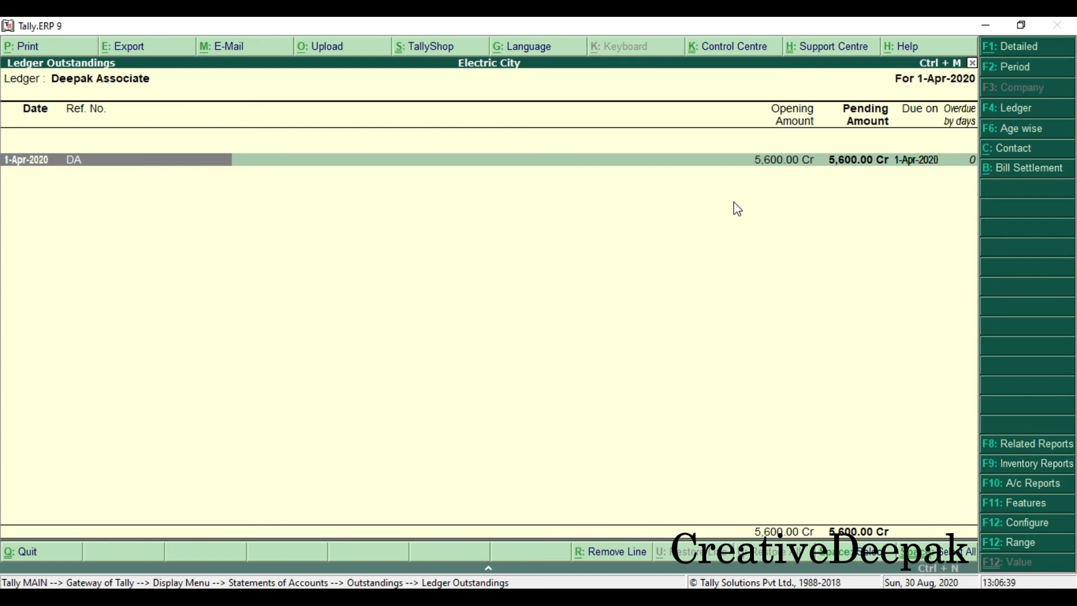
Close the ledger outstandings and view the Payables outstandings report.
key("Escape")
key("Escape")
key("Escape")
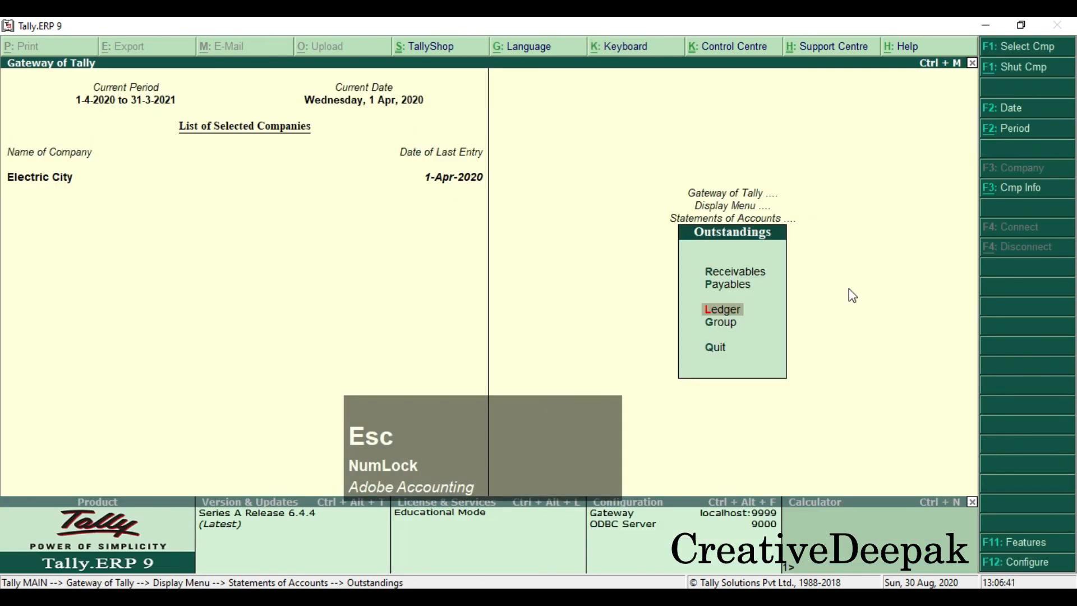
key("Up")
key("Up")
key("Down")
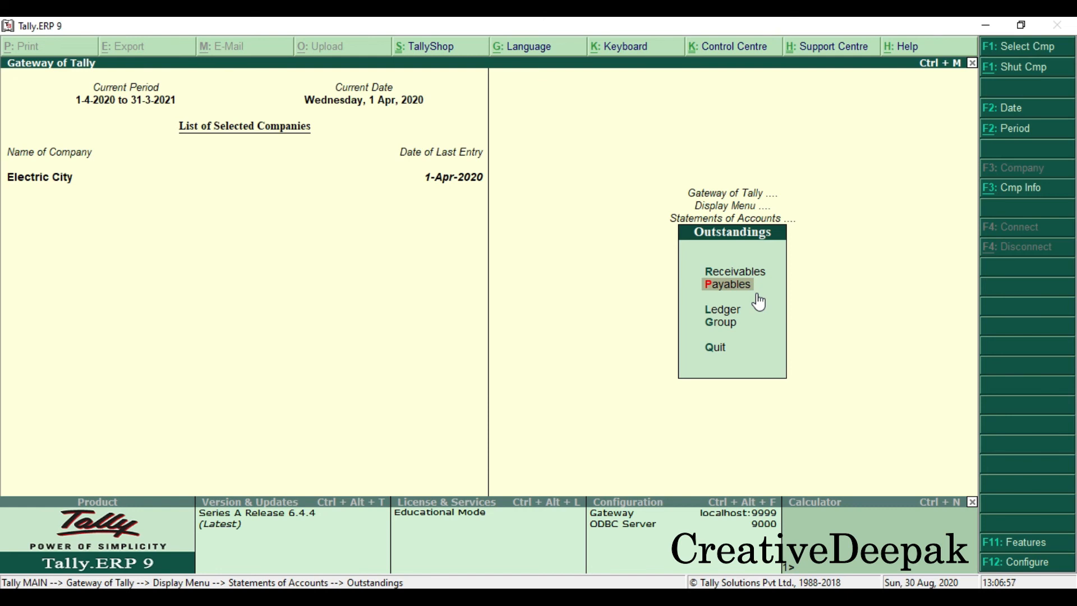
key("Return")
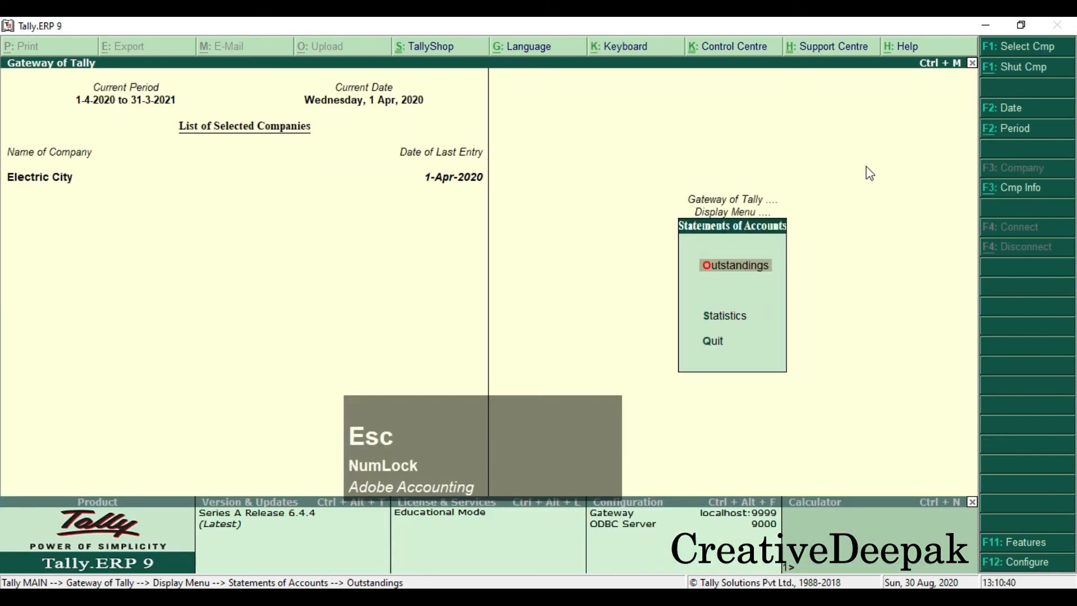
Leave the outstandings reports and start a new payment voucher from the Gateway of Tally.
key("Escape")
key("Escape")
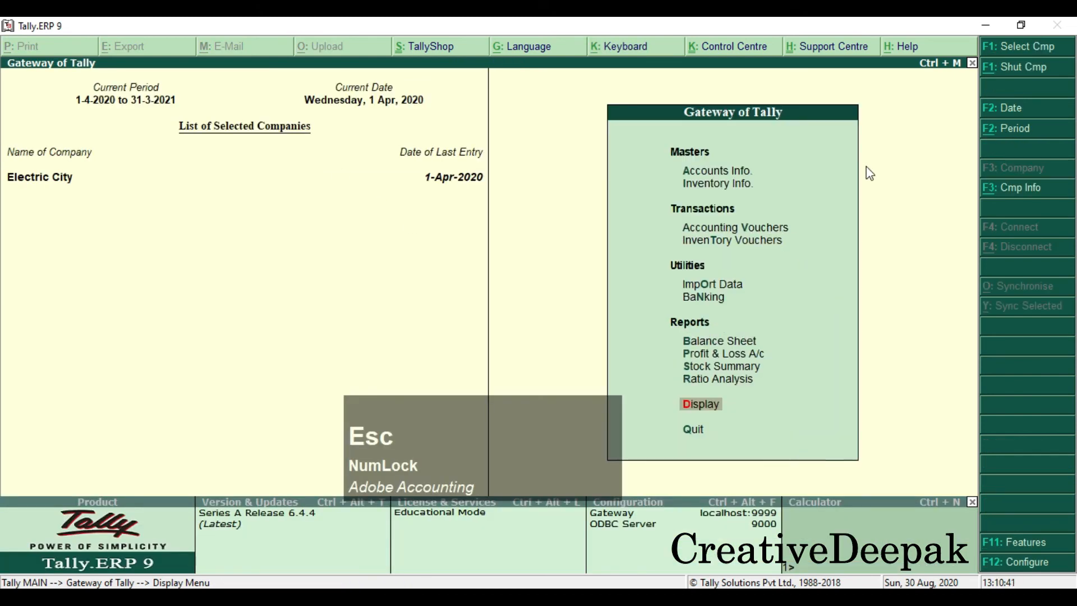
key("Up")
key("Up")
key("Up")
key("Up")
key("Up")
key("Up")
key("Up")
key("Up")
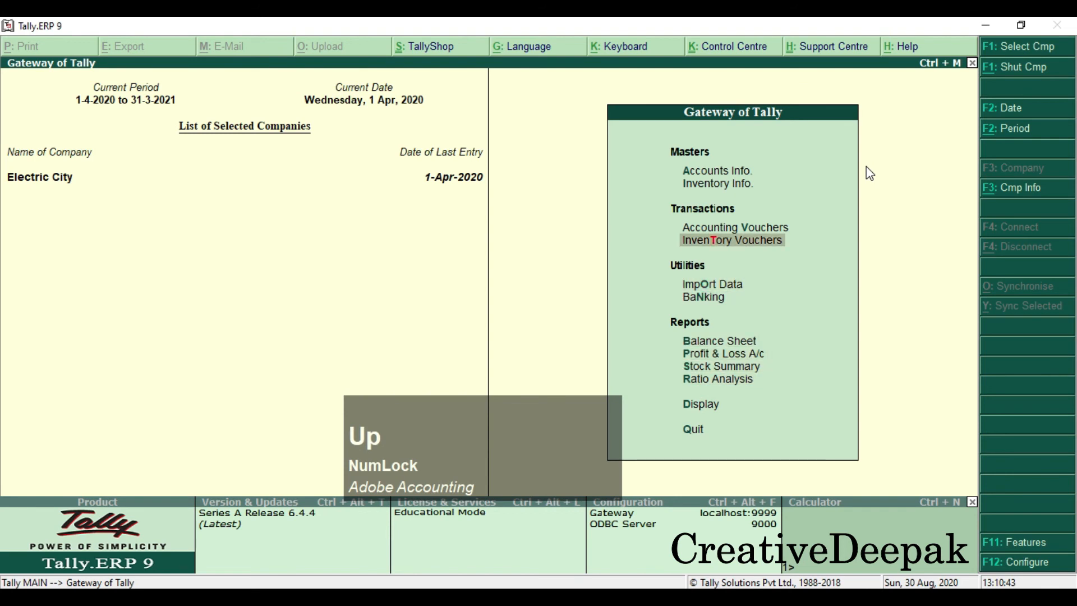
key("Return")
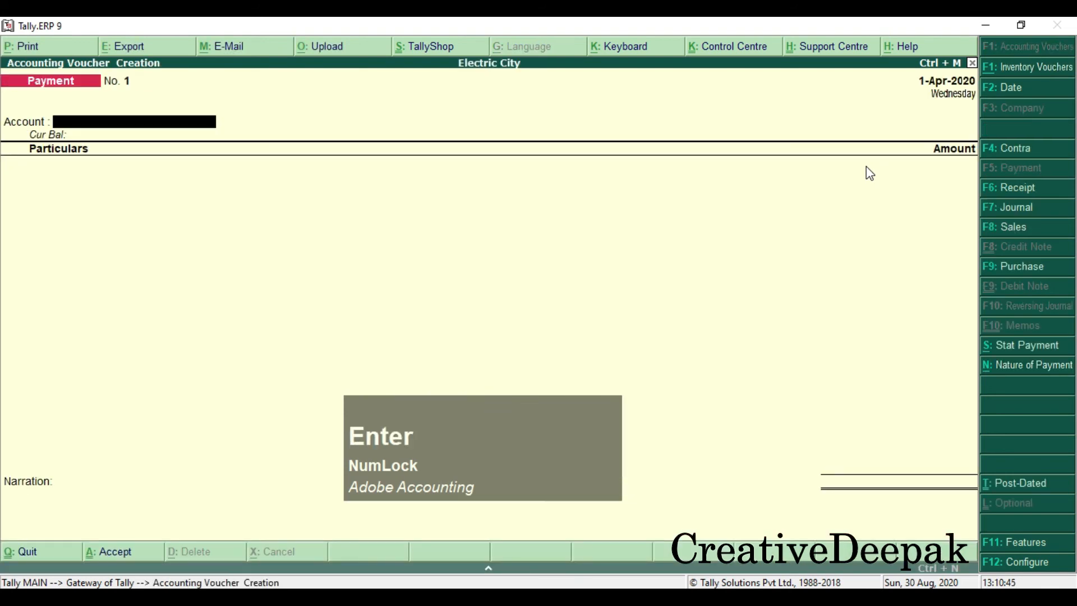
key("F5")
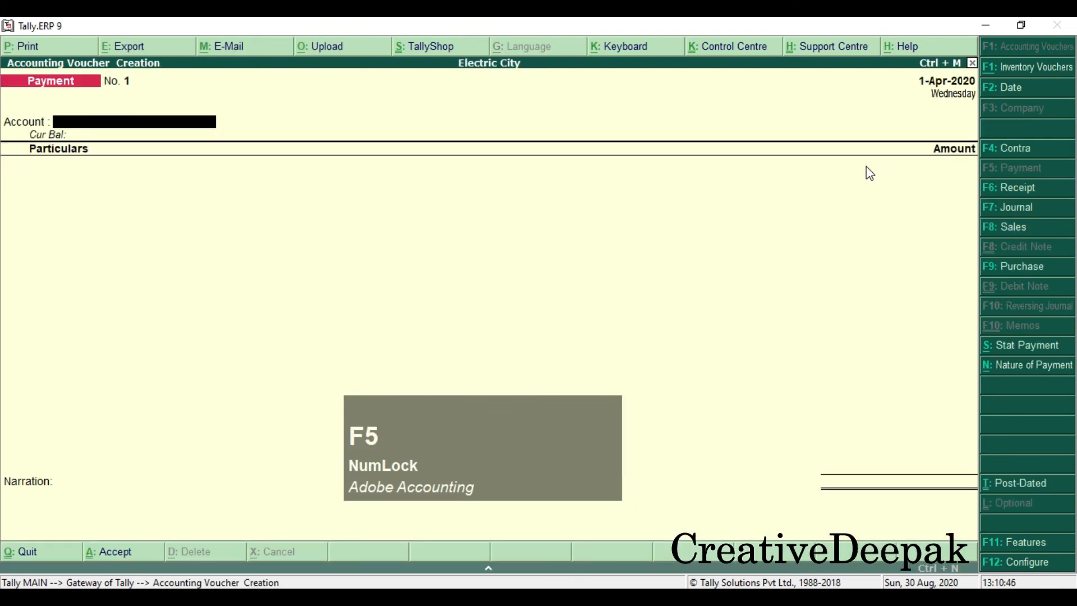
left_click(37, 82)
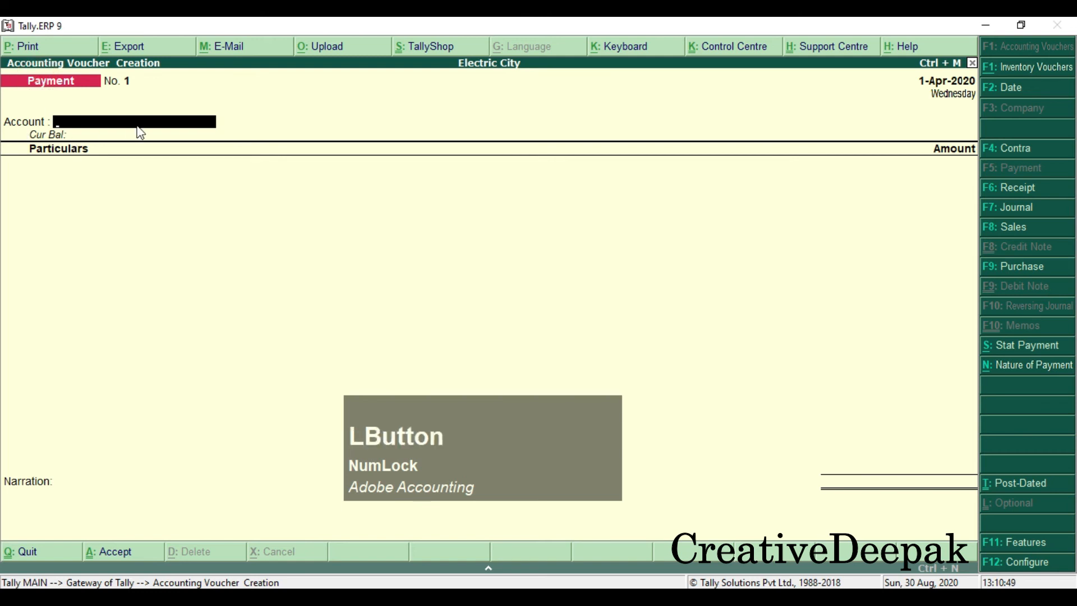
Choose SBI Bank as the account the payment is made from.
key("space")
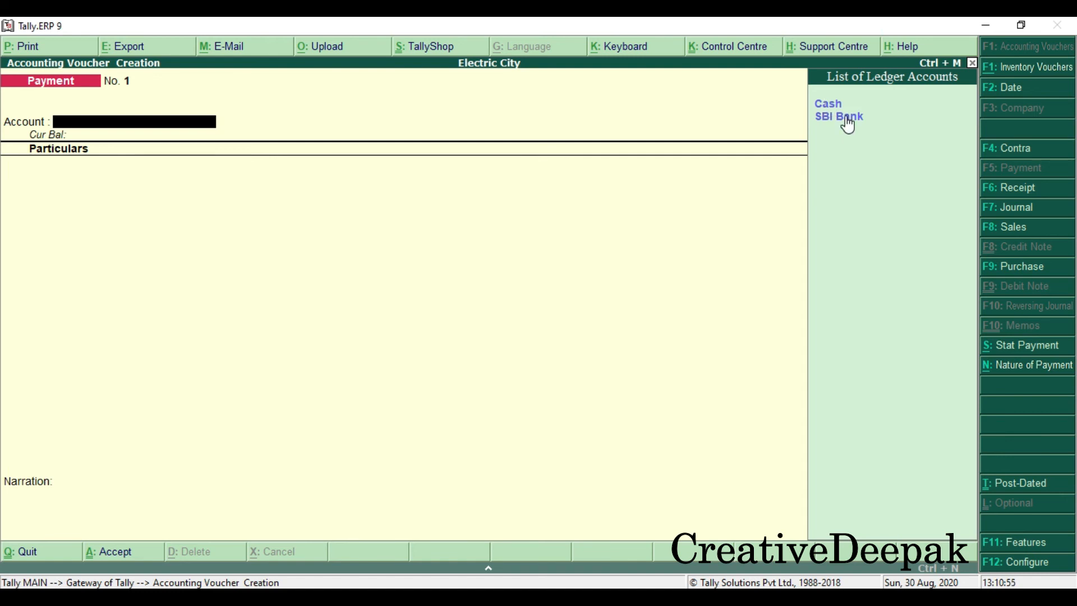
key("Down")
key("Down")
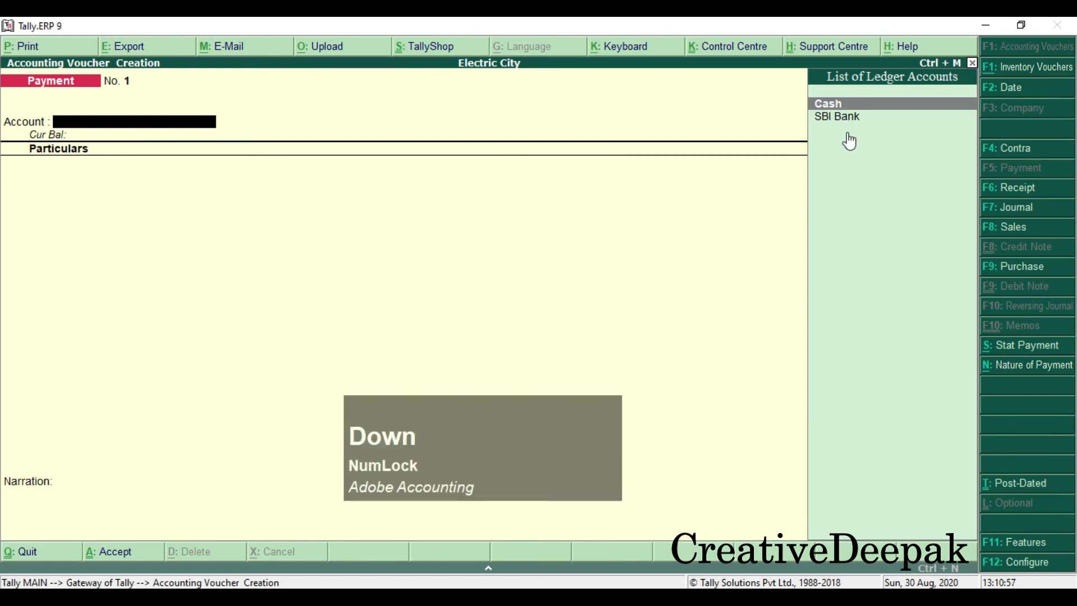
key("Return")
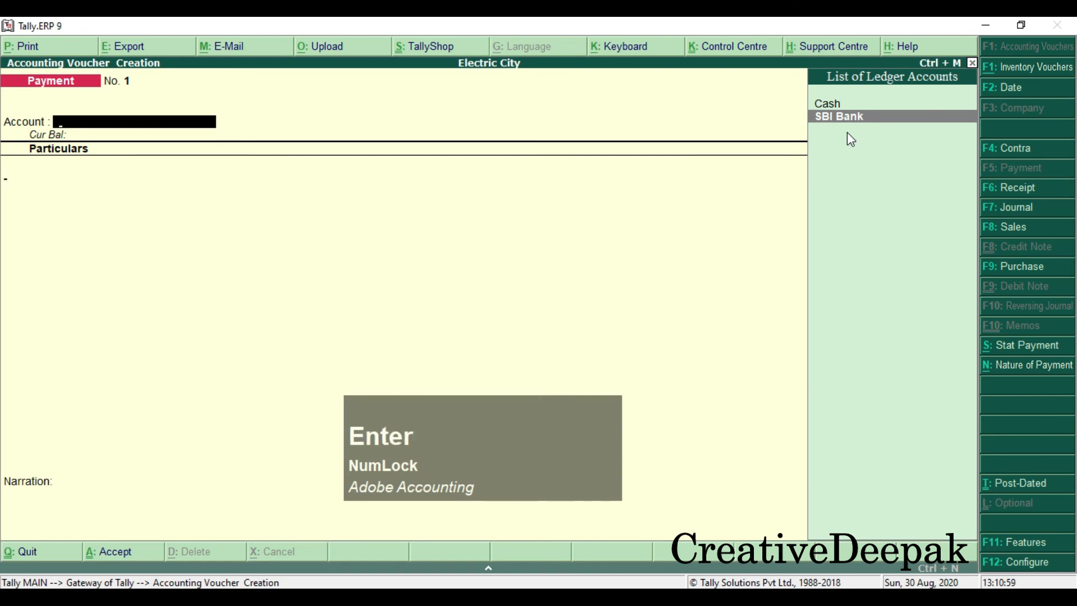
Add the supplier's ledger to the payment's particulars with an amount of 5600.
key("space")
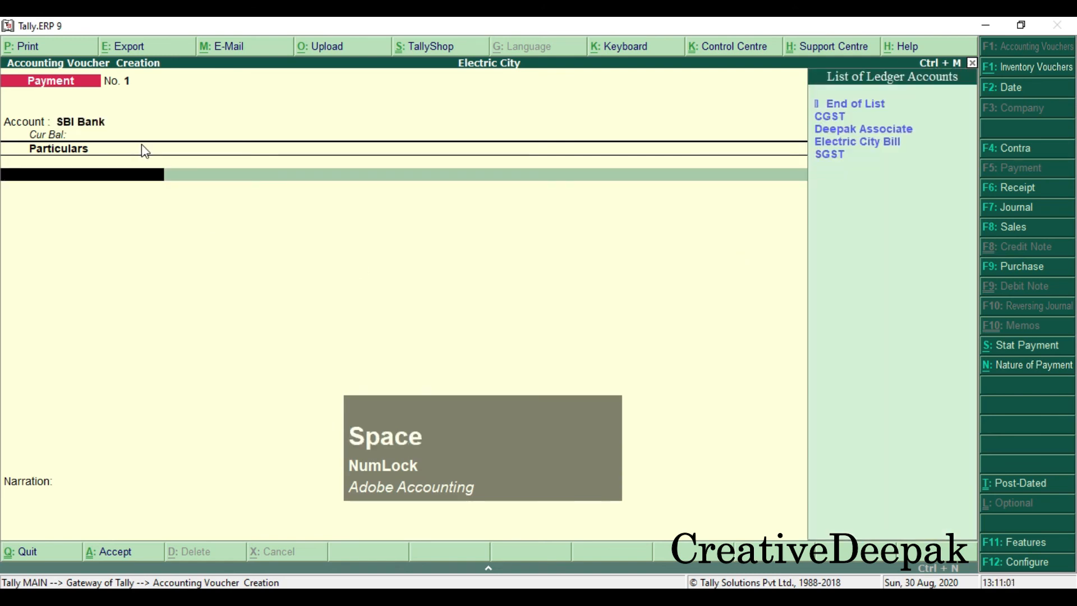
key("Down")
key("Down")
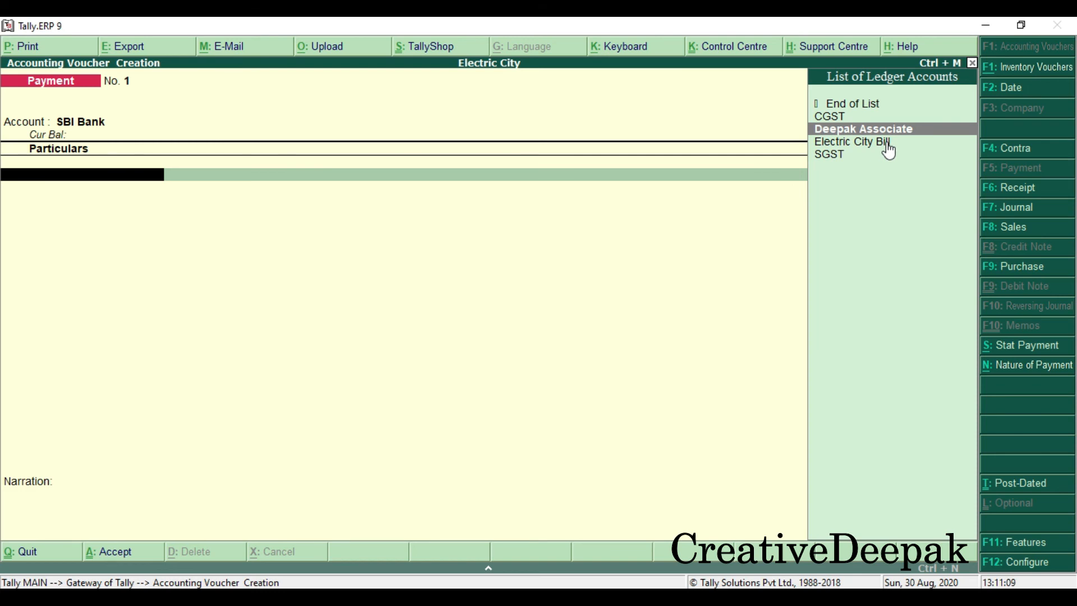
key("Return")
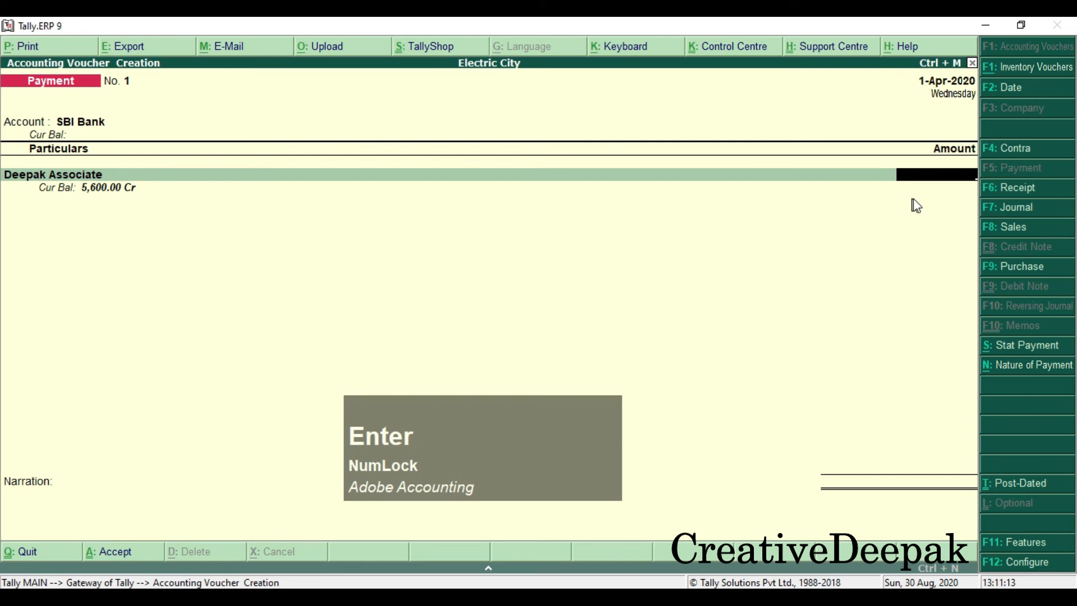
key("ctrl+2")
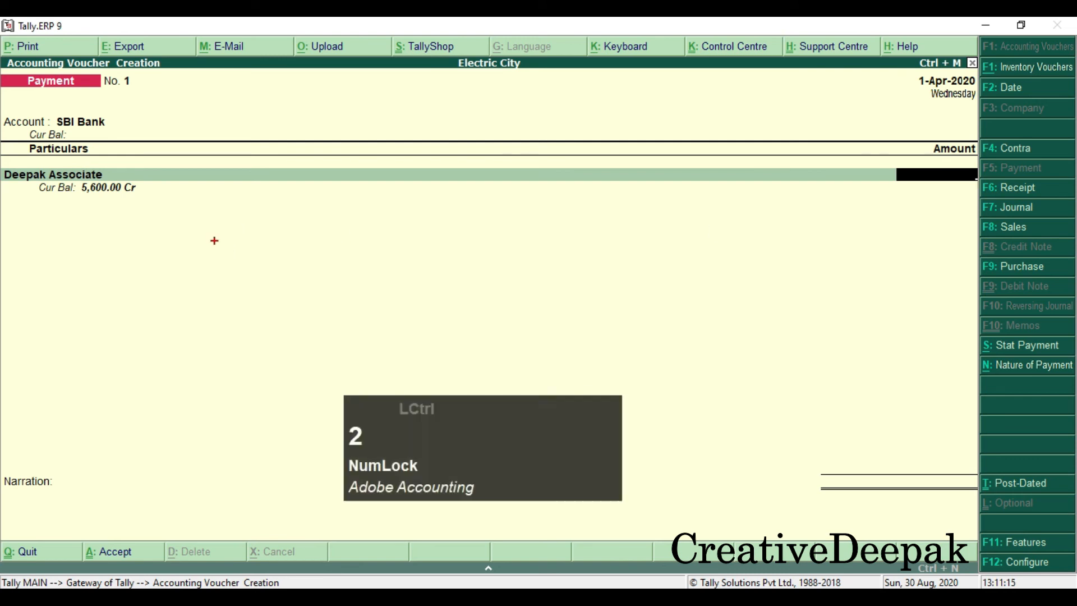
left_click_drag(76, 178, 152, 194)
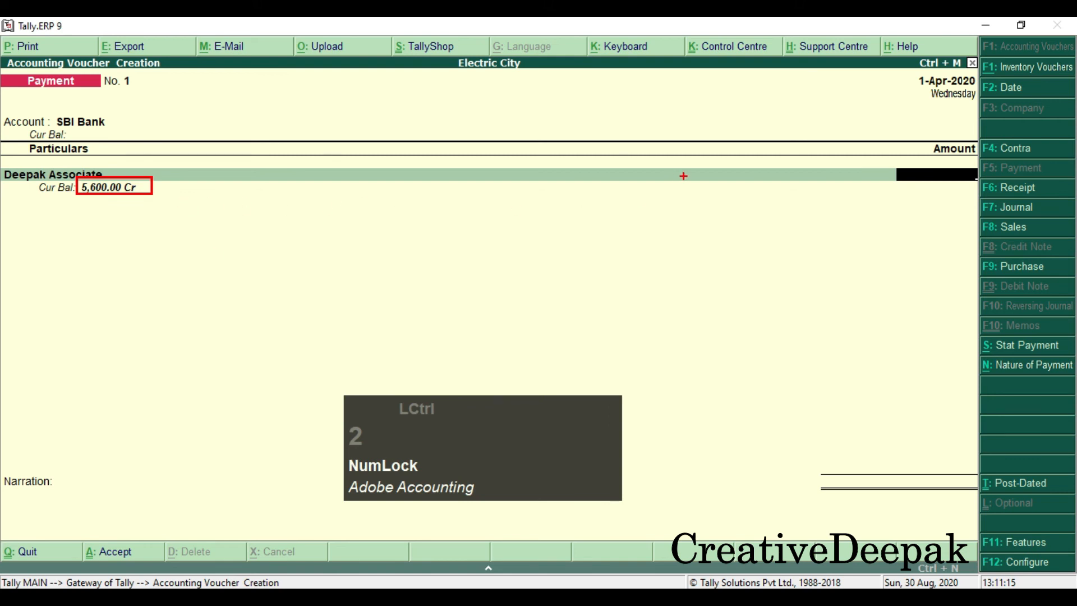
key("Escape")
type("5600")
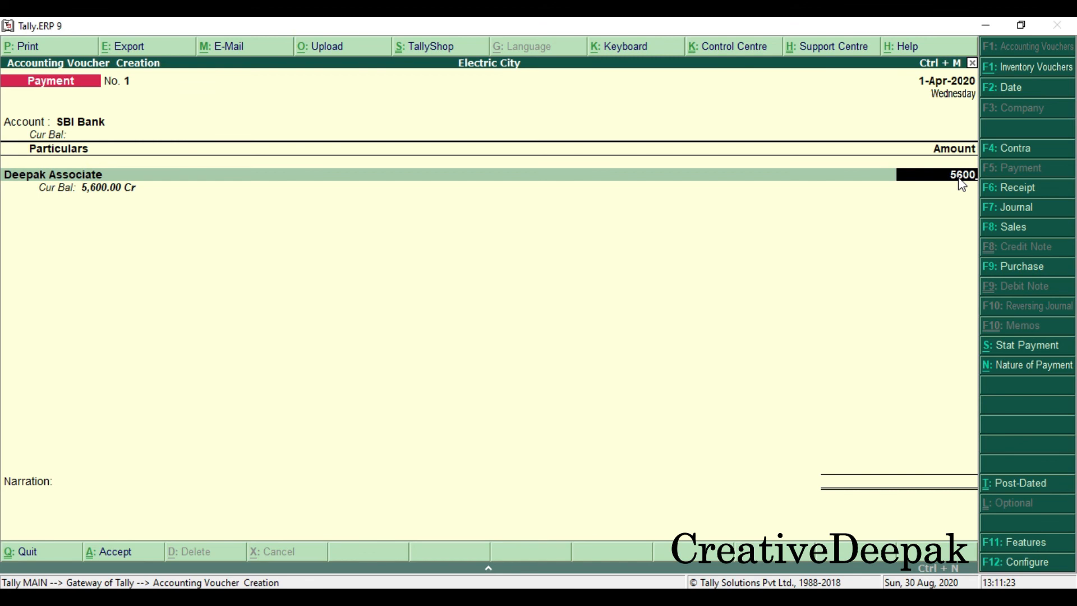
key("Return")
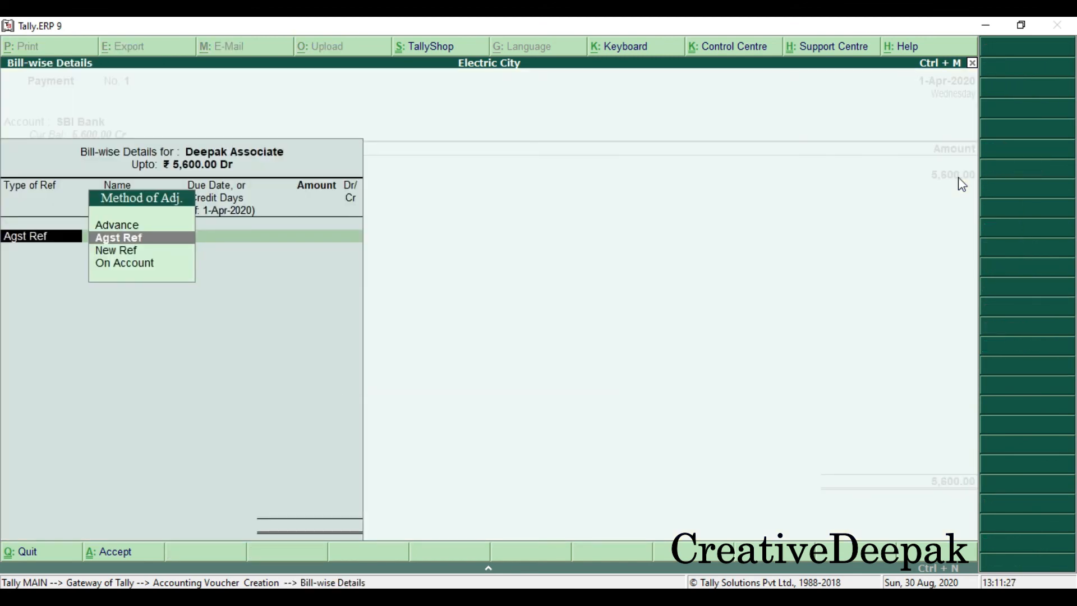
Allocate the payment as Agst Ref to the pending bill DA, keeping the full amount in the bill-wise details.
key("Return")
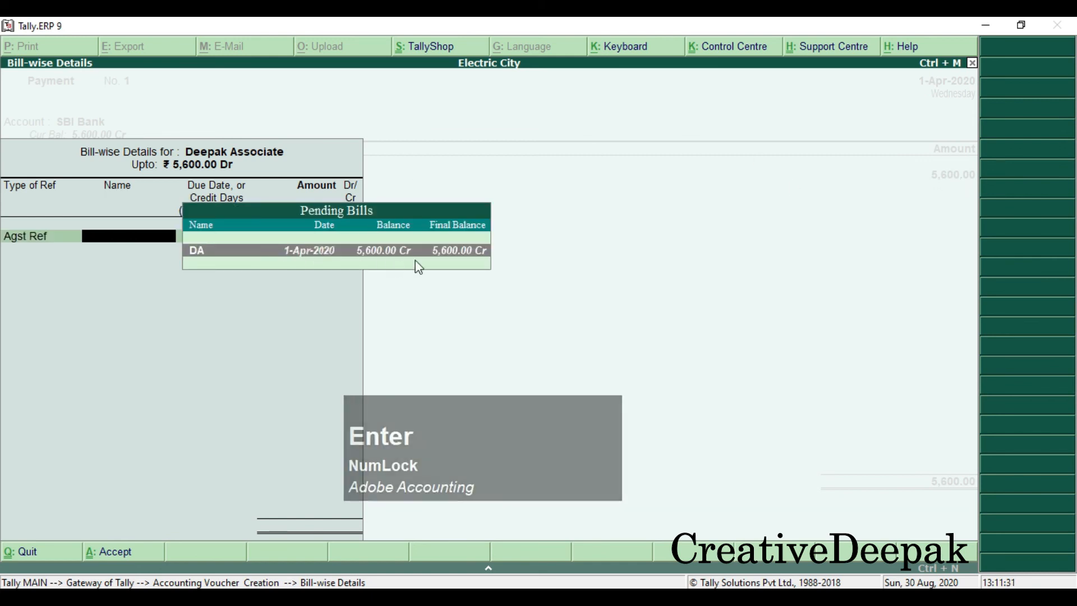
left_click(341, 211)
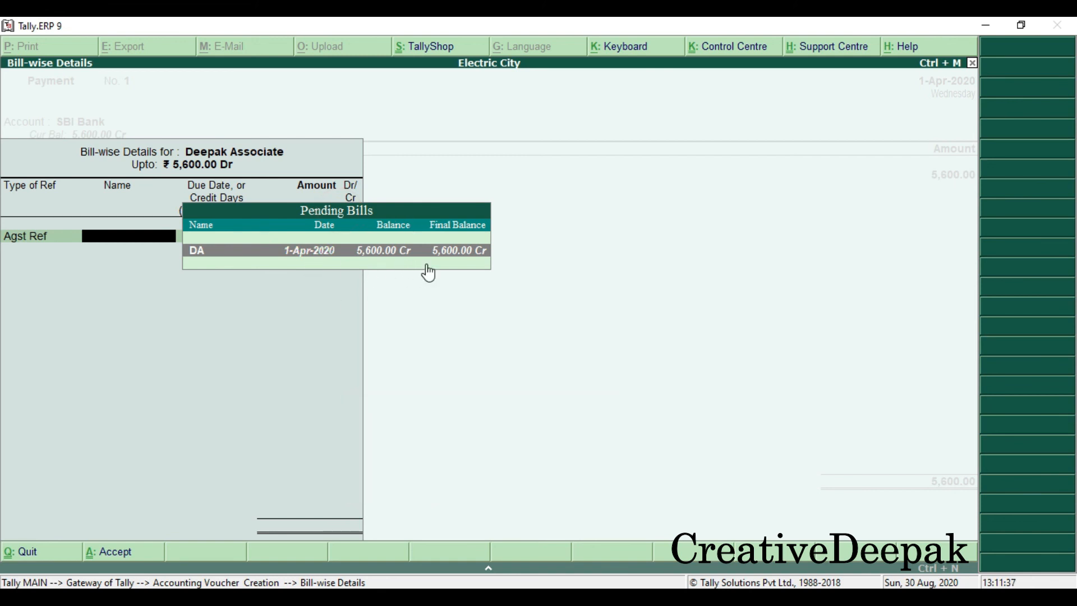
key("Return")
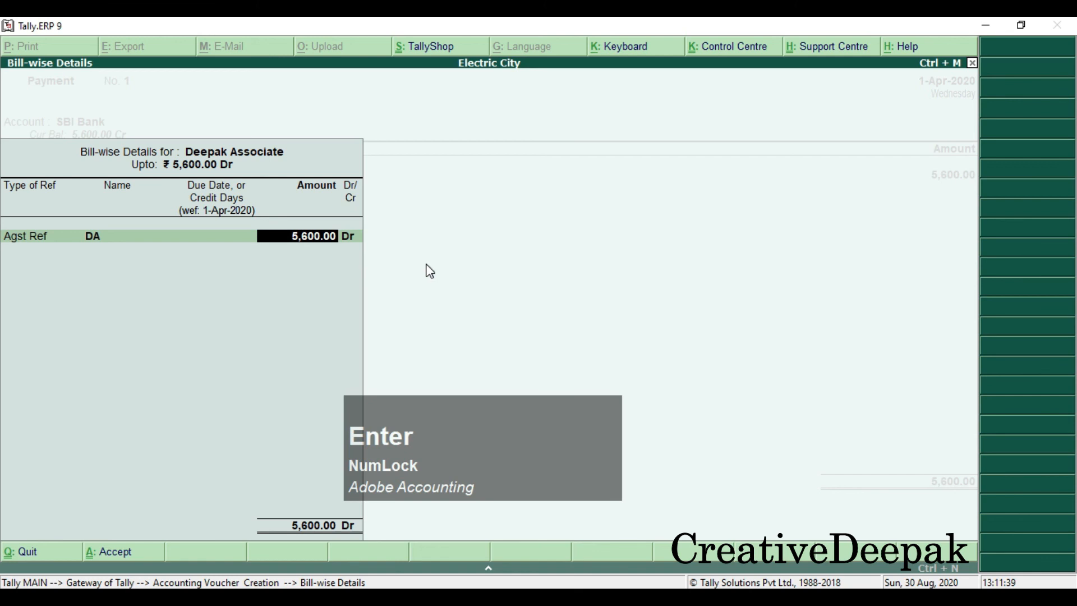
key("Return")
key("Return")
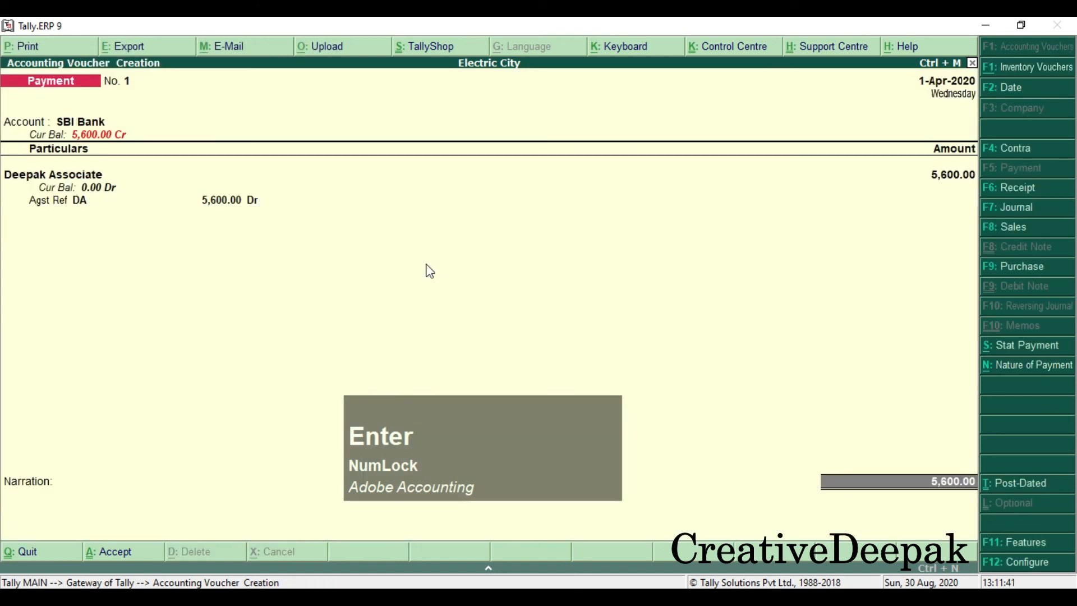
Leave the narration blank and save the payment voucher.
key("Return")
key("Return")
key("Return")
key("Return")
key("Return")
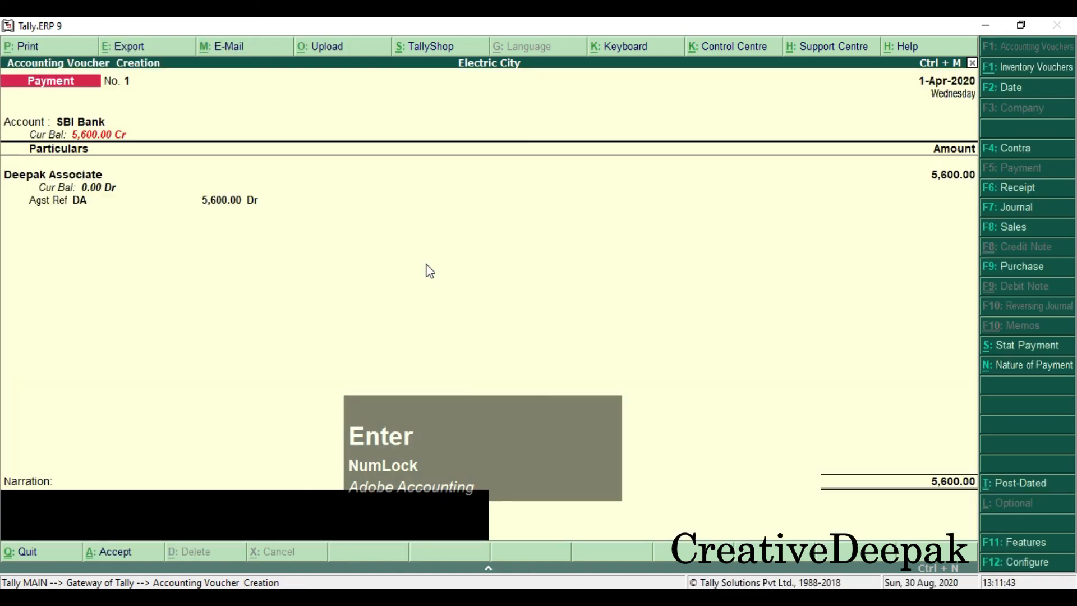
key("Return")
key("Return")
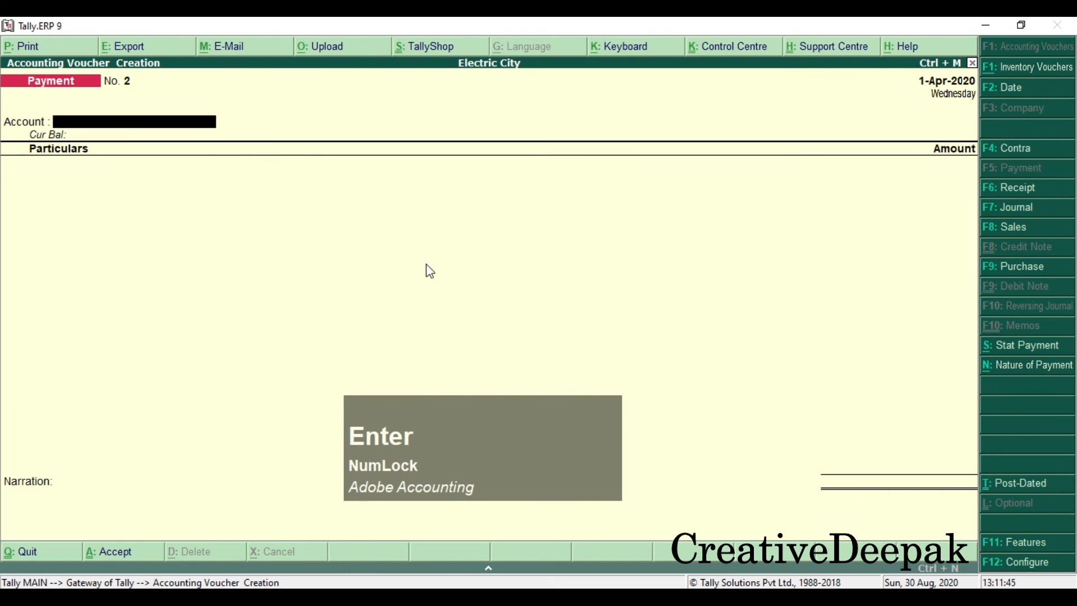
Quit voucher entry and open the Statements of Accounts among the display reports.
key("Escape")
key("Escape")
key("Escape")
key("Down")
key("Down")
key("Down")
key("Down")
key("Down")
key("Down")
key("Down")
key("Down")
key("Down")
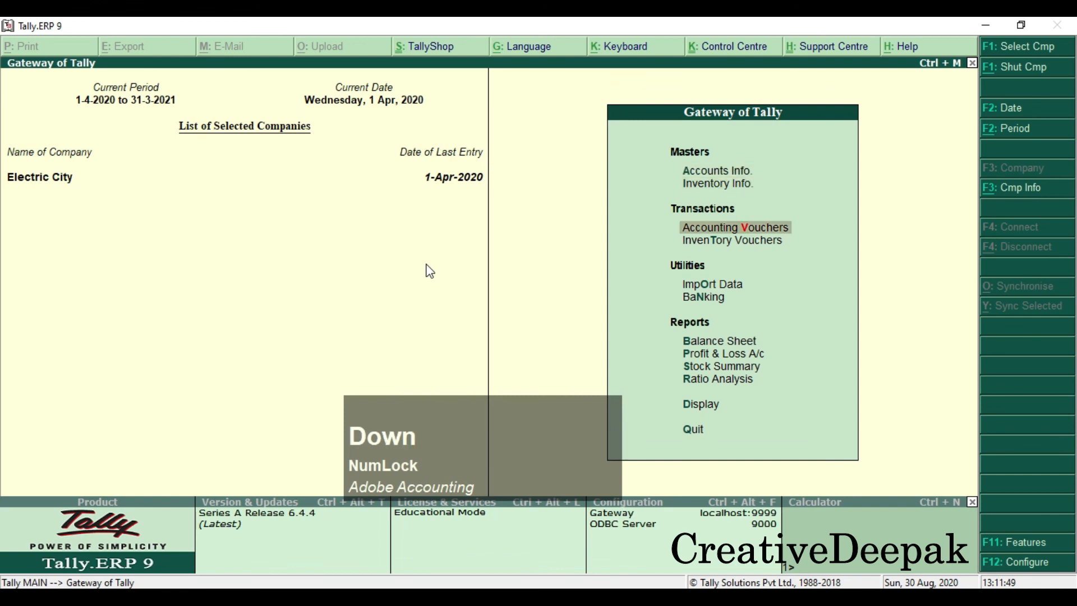
key("Down")
key("Down")
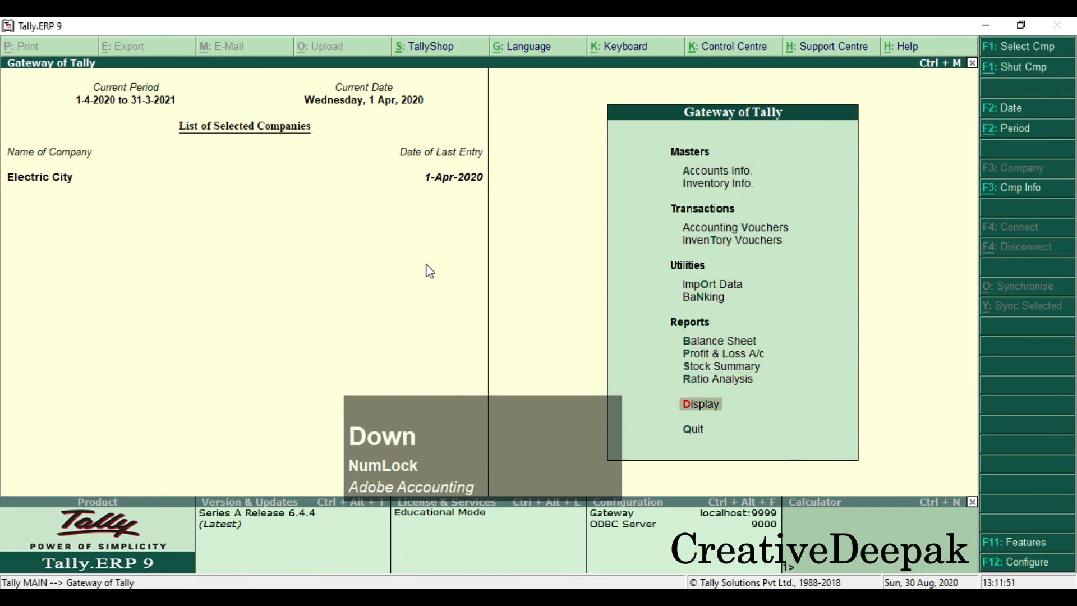
key("Up")
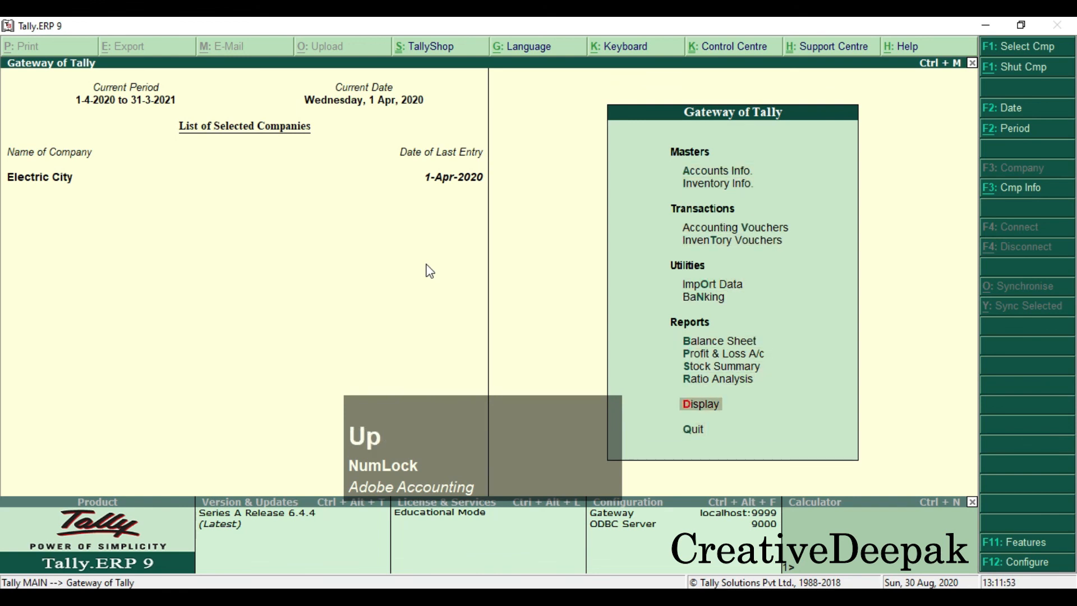
key("Return")
key("Down")
key("Down")
key("Down")
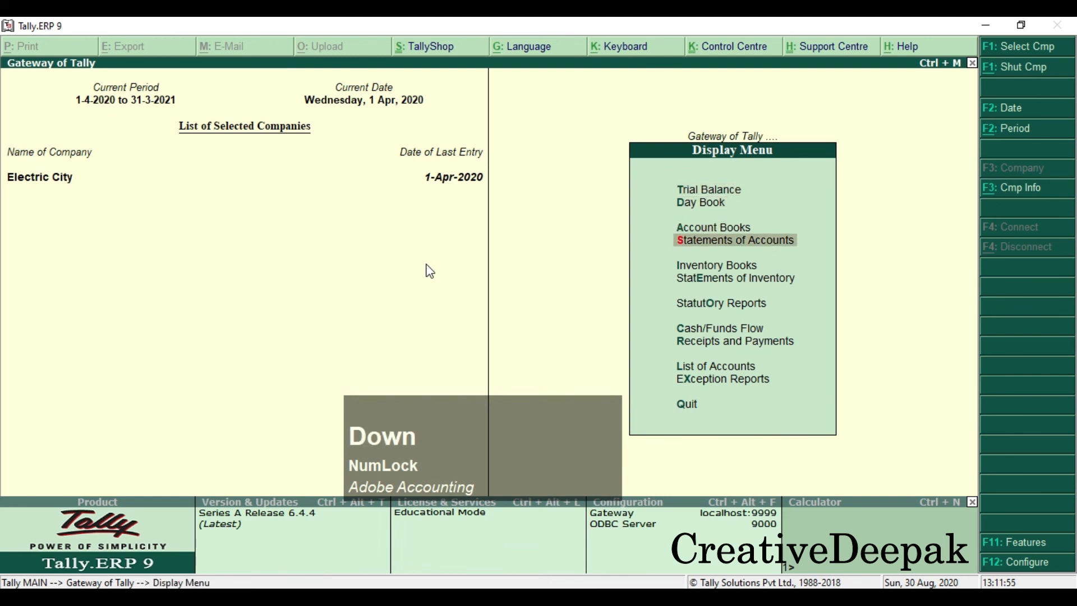
key("Return")
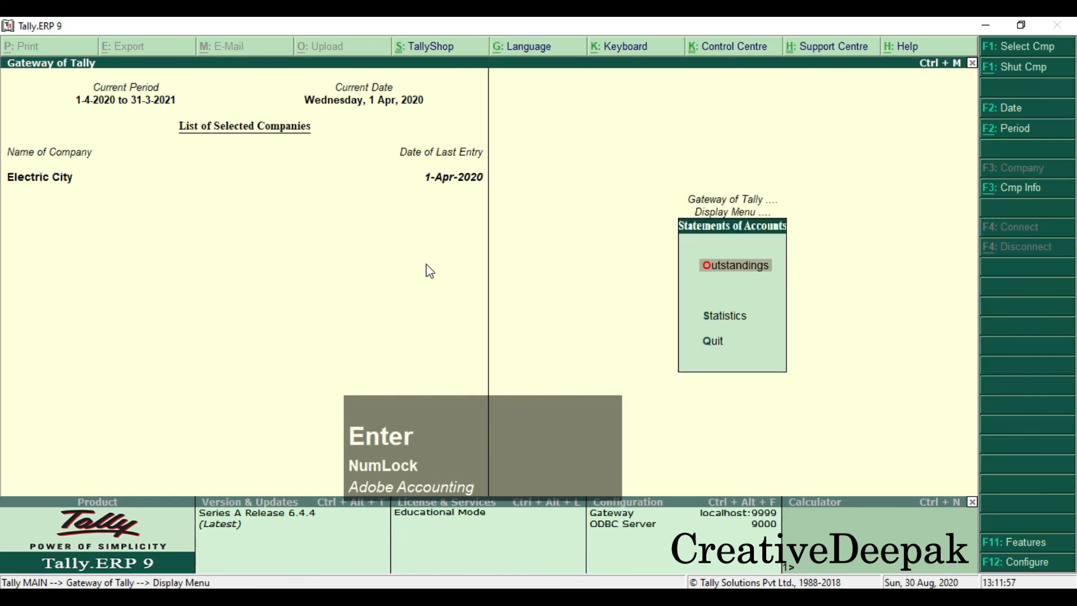
Show the ledger outstandings report for the supplier's ledger after the payment entry.
key("Return")
key("Down")
key("Down")
key("Down")
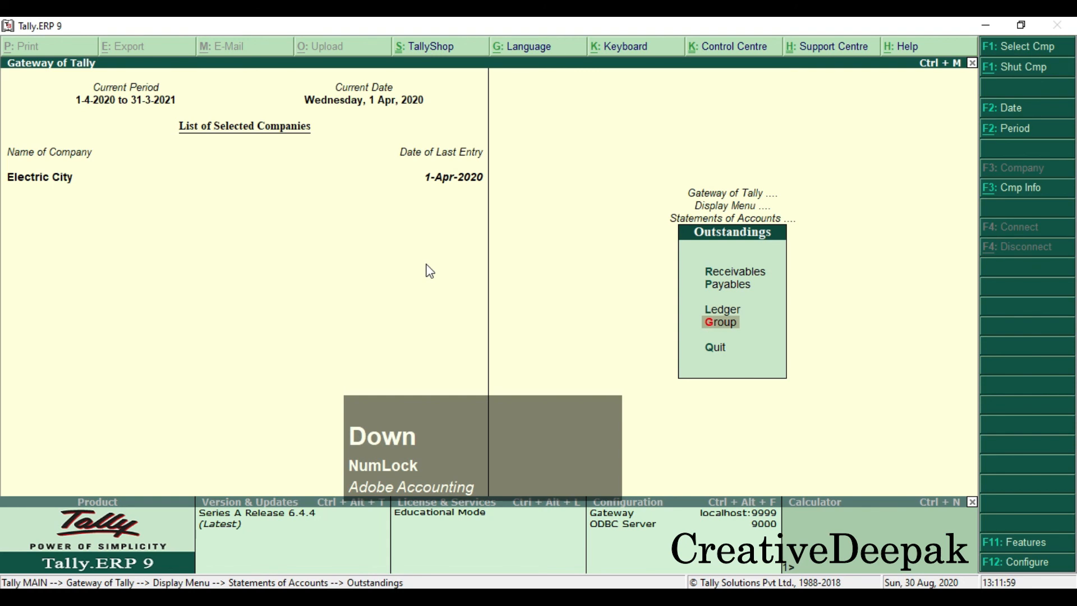
key("Up")
key("Return")
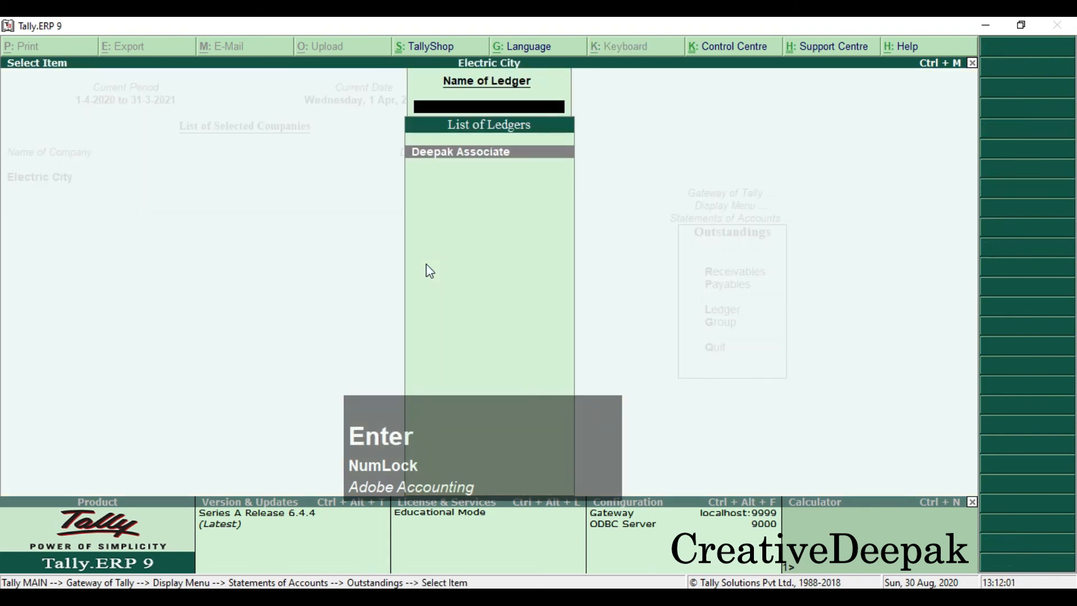
key("Return")
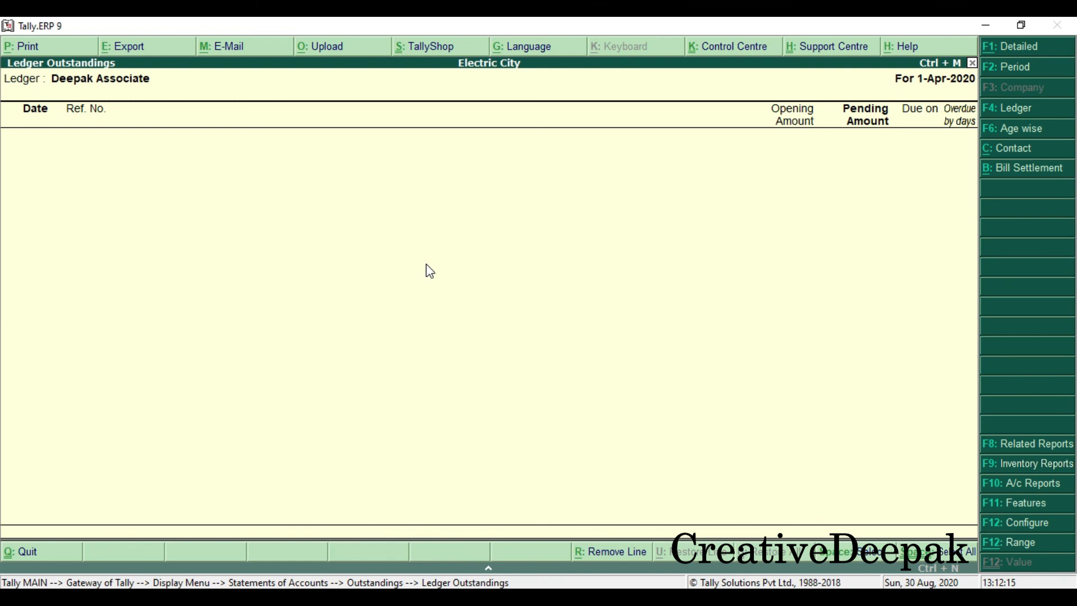
In the ledger outstandings report's configuration, set the range of bills to show to All Bills.
key("F12")
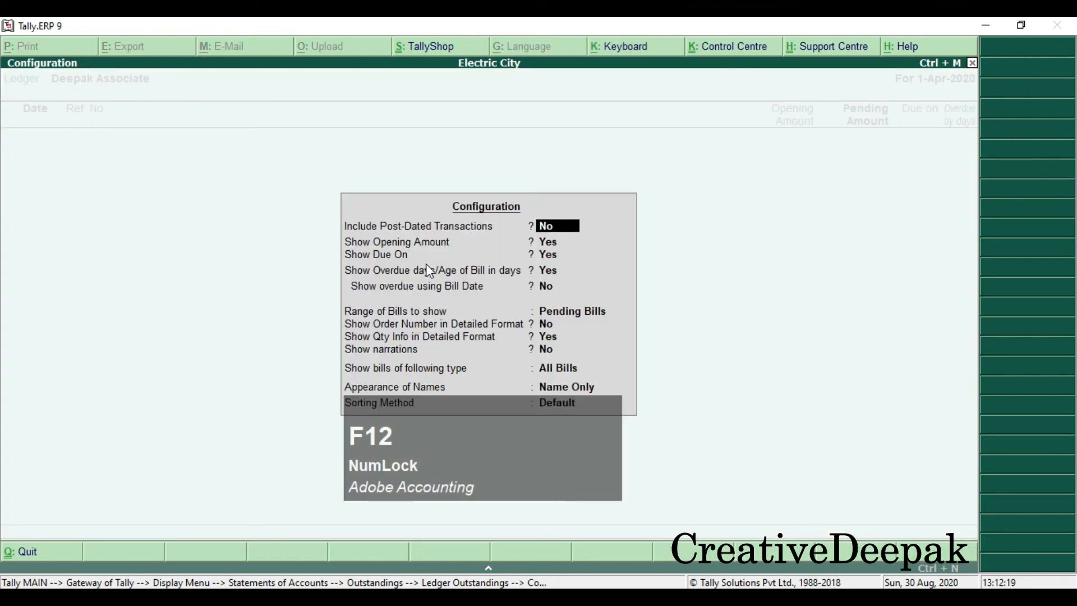
key("Return")
key("Return")
key("Return")
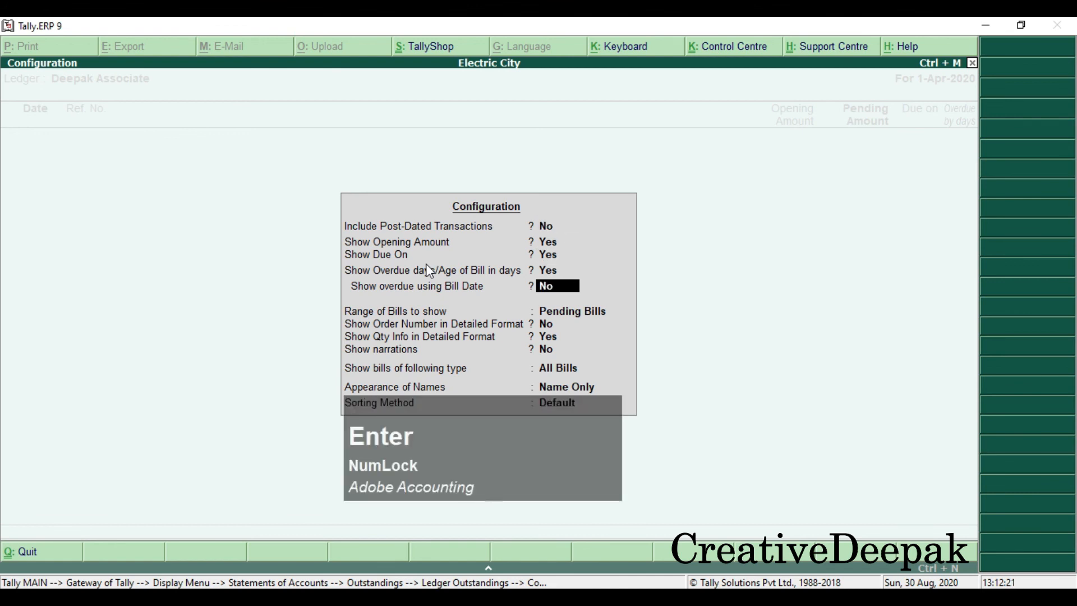
key("Return")
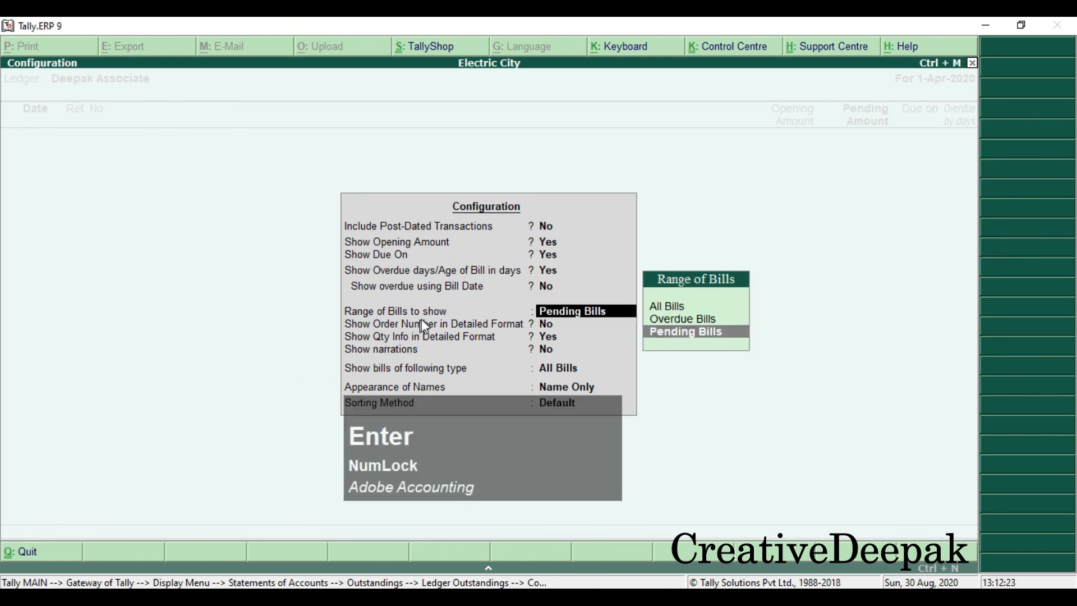
key("ctrl+2")
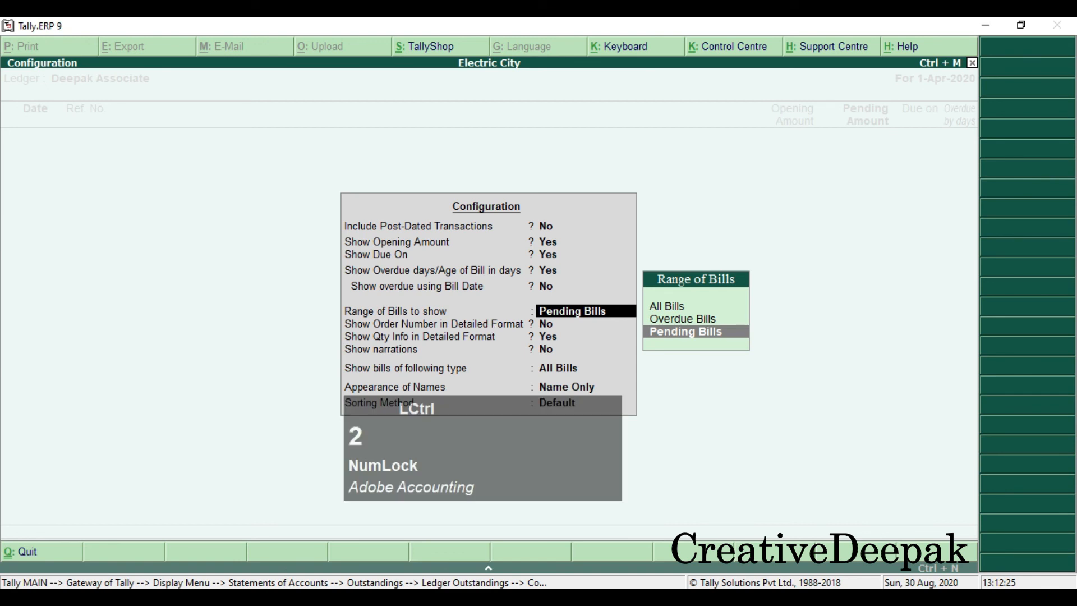
left_click_drag(336, 302, 621, 322)
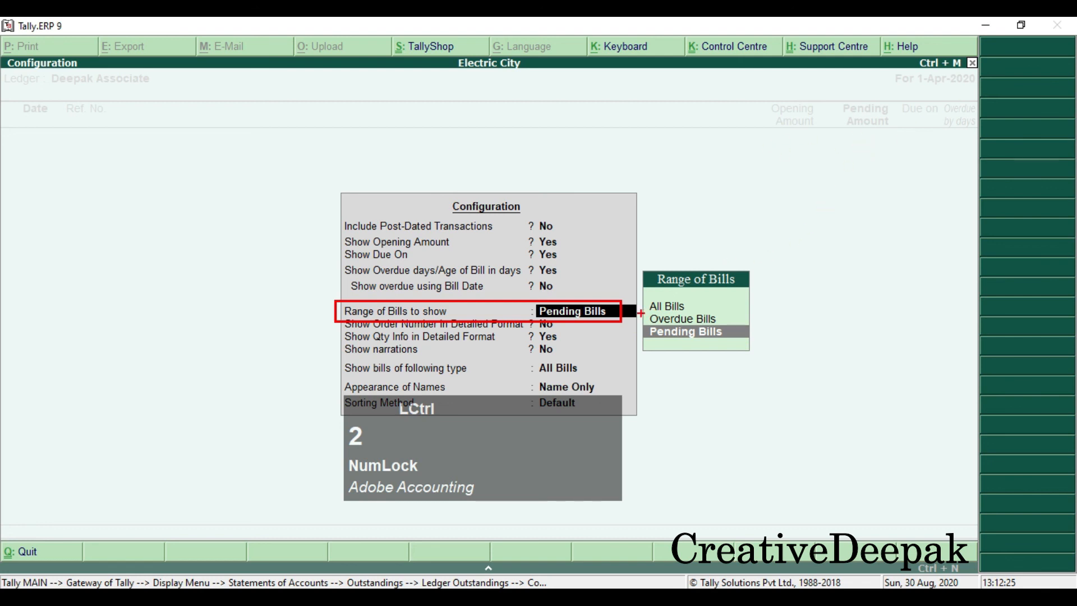
left_click_drag(644, 300, 698, 313)
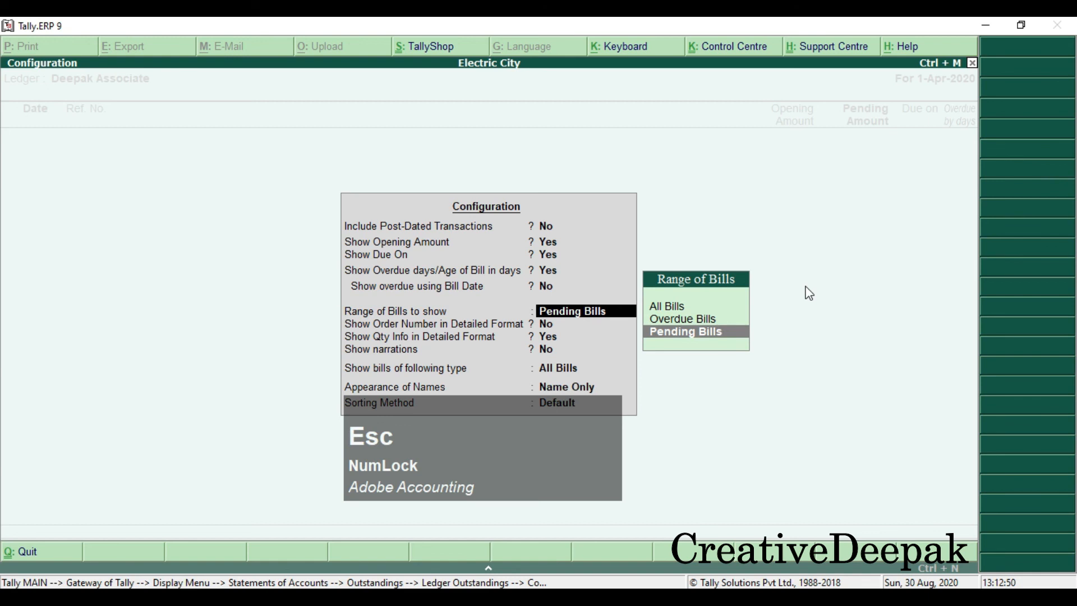
key("Up")
key("Up")
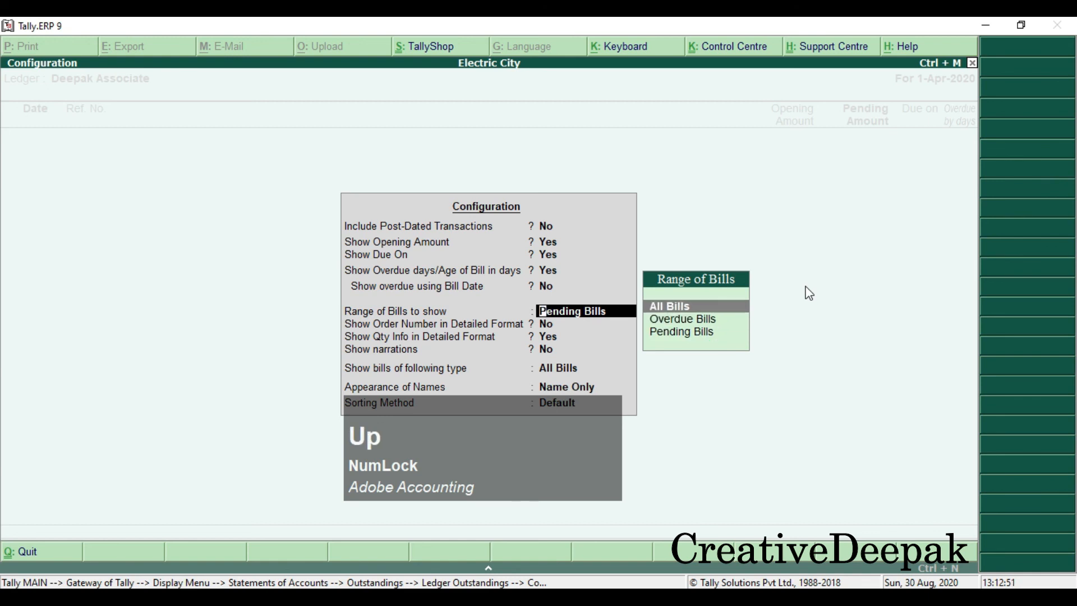
key("Return")
Keep the remaining report options, with All Bills as the bill type, and accept the configuration.
key("Return")
key("Return")
key("Return")
key("Return")
key("Return")
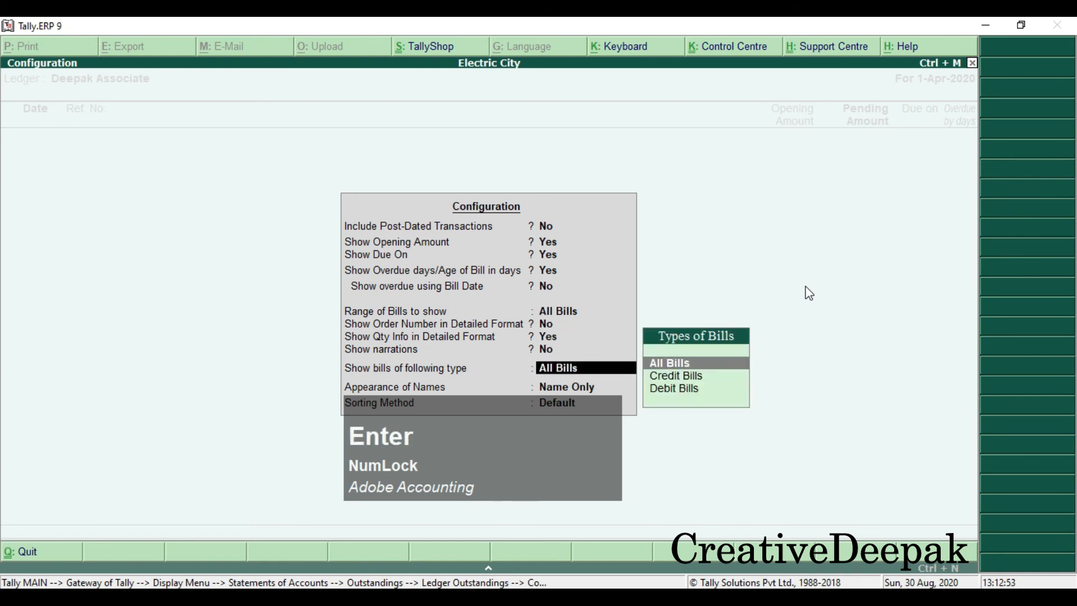
key("Return")
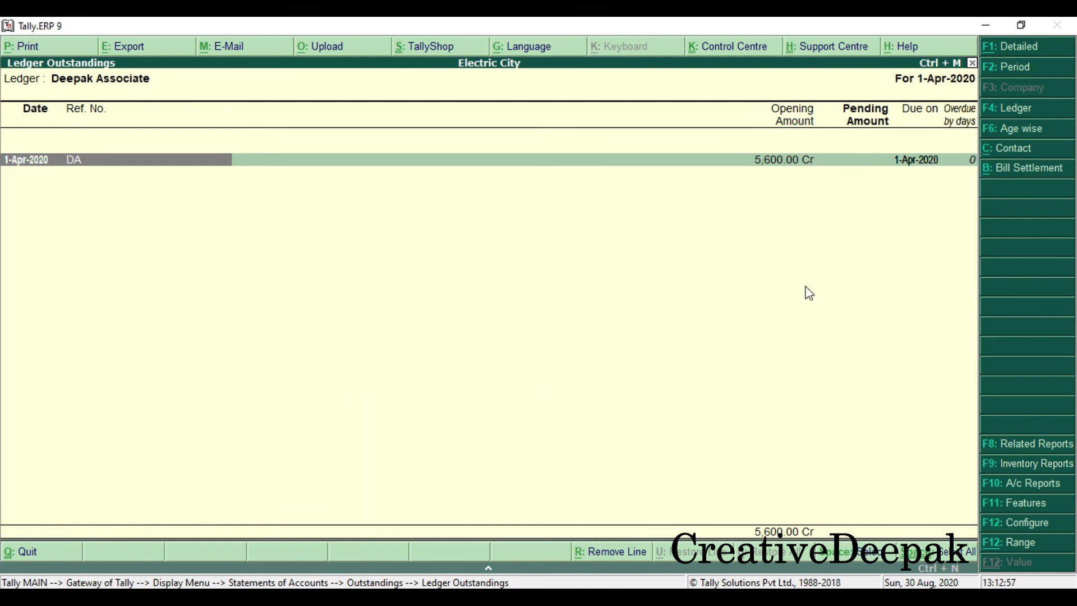
Show the outstandings report in detailed format and examine bill DA's purchase and payment entries and its pending amount.
key("alt+F1")
left_click(871, 571)
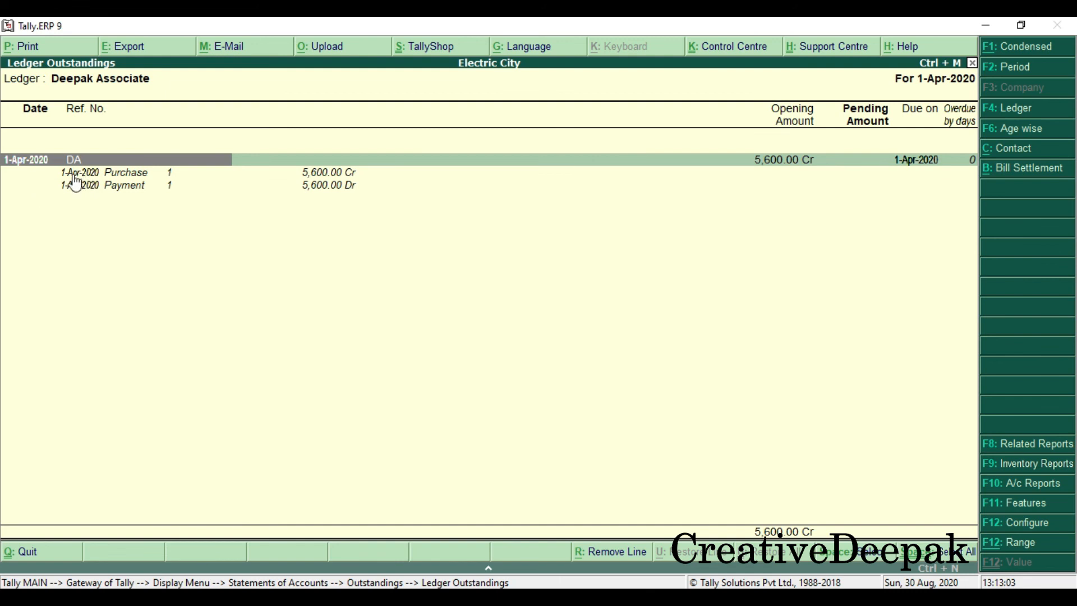
left_click(122, 188)
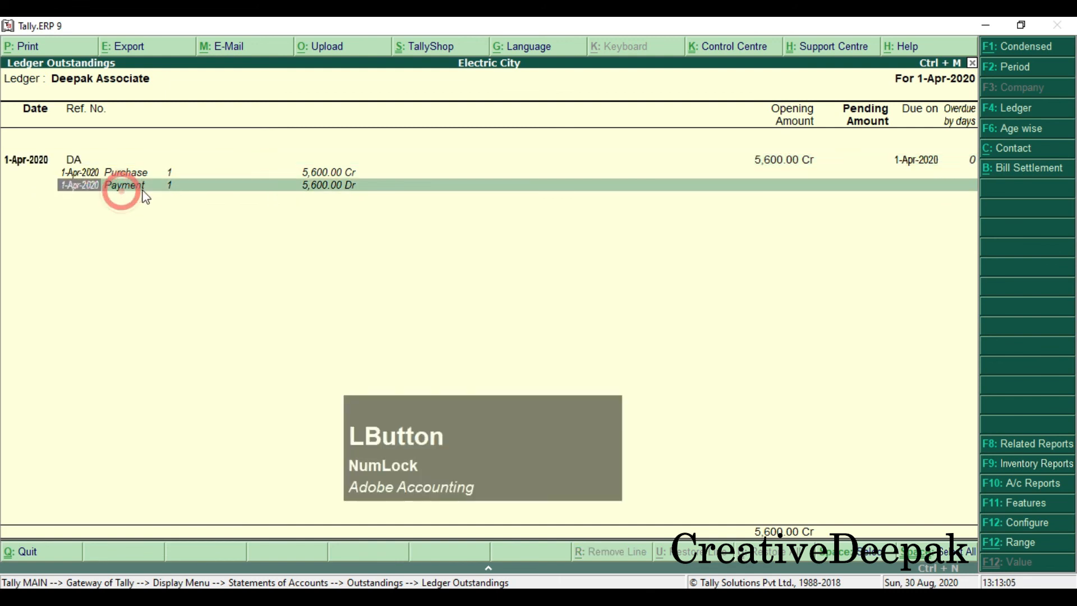
left_click(144, 173)
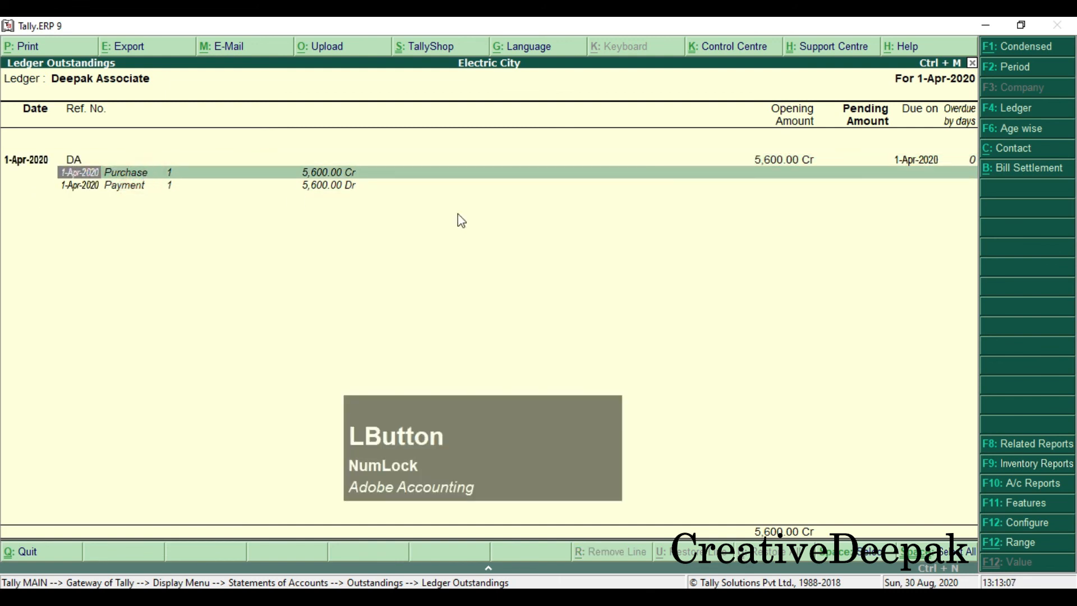
left_click(843, 90)
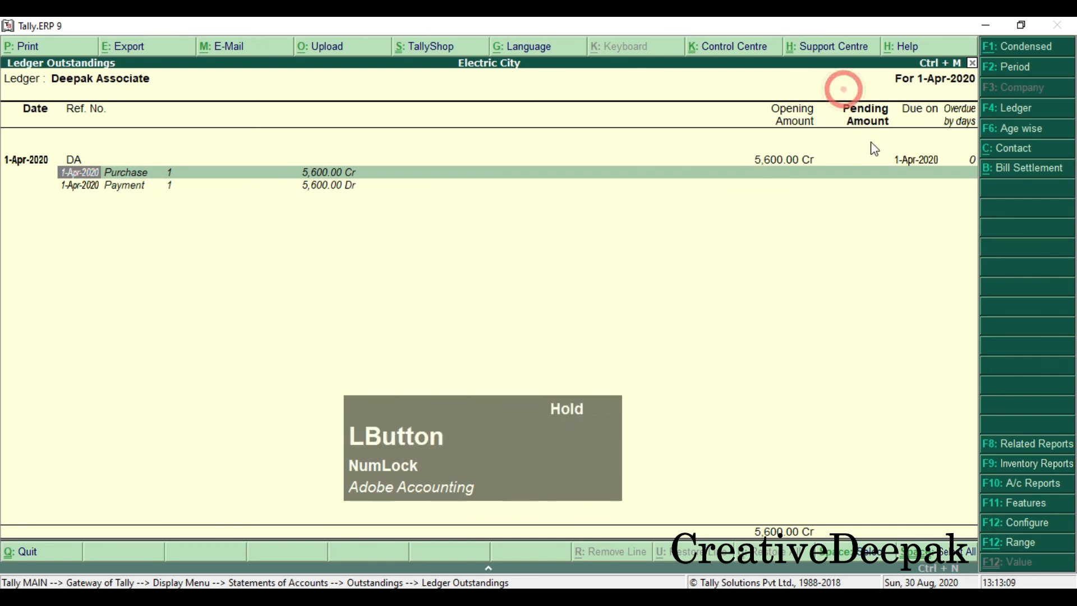
left_click(866, 100)
left_click(863, 126)
left_click(857, 107)
left_click(867, 107)
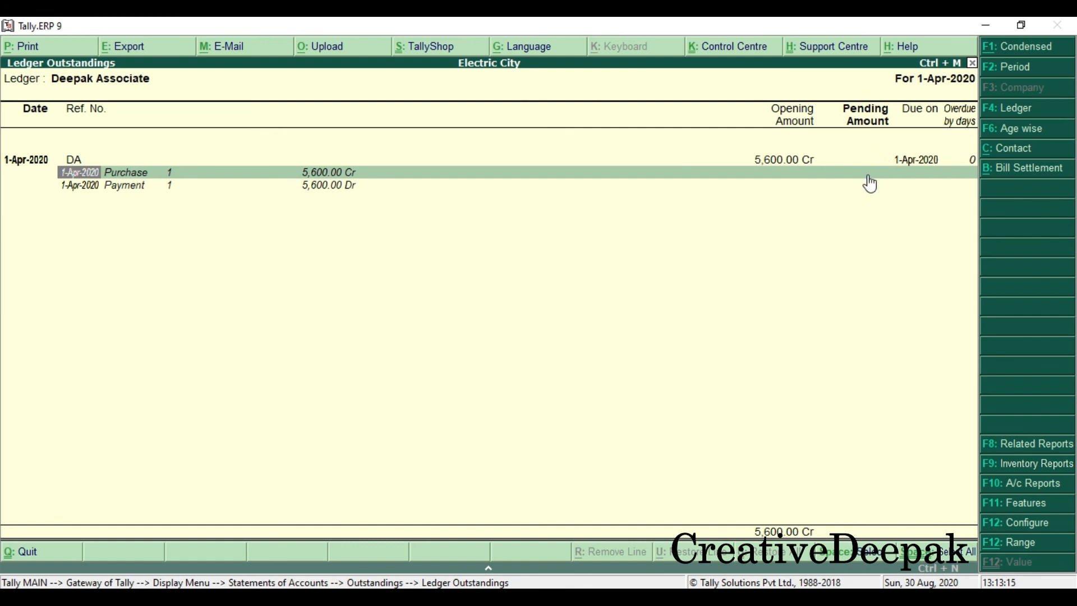
Leave the ledger outstandings and show the Payables report among the outstandings.
key("Escape")
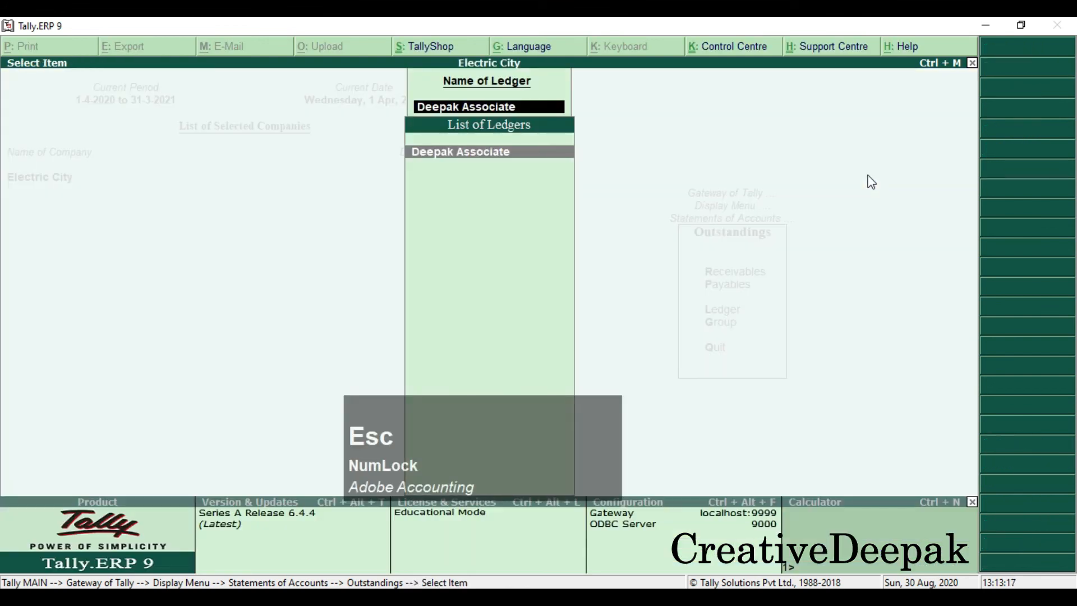
key("Escape")
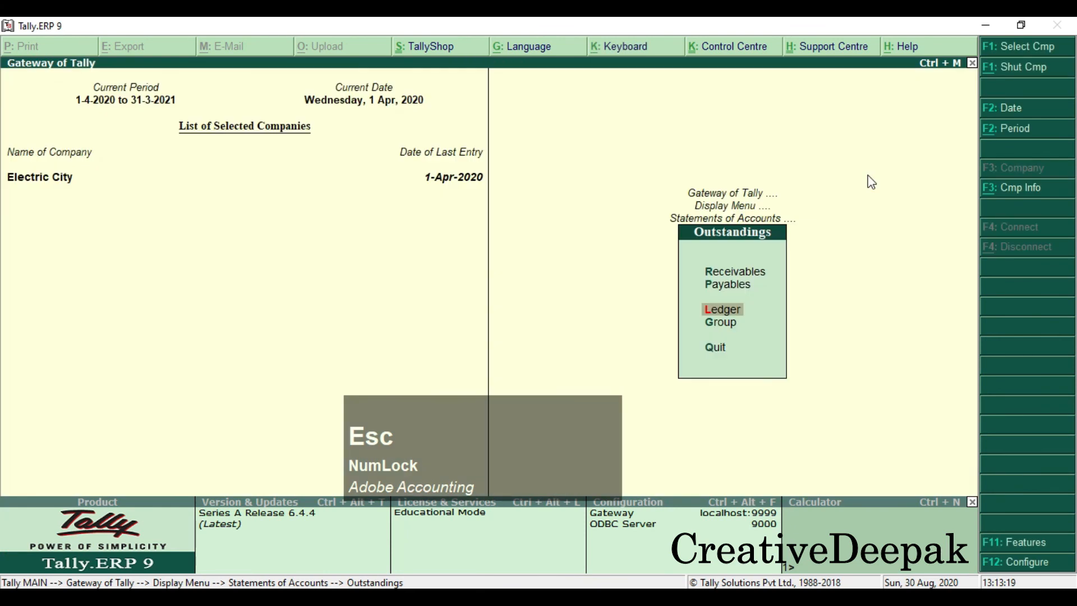
key("Up")
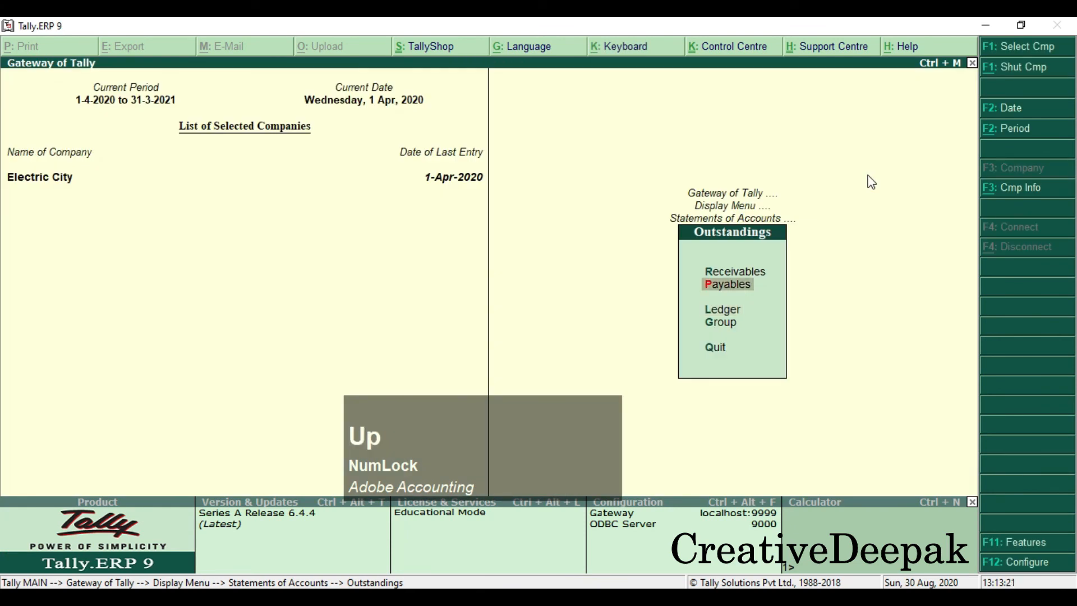
key("Return")
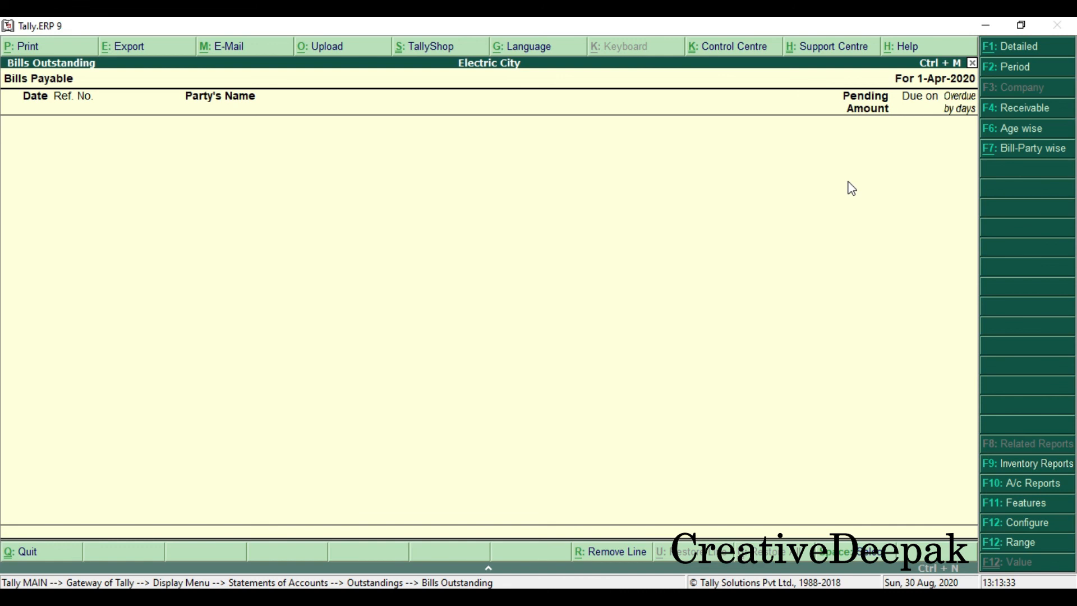
Close the Bills Payable report and return to the Gateway of Tally main menu without quitting the program.
key("Escape")
key("Escape")
key("Escape")
key("Escape")
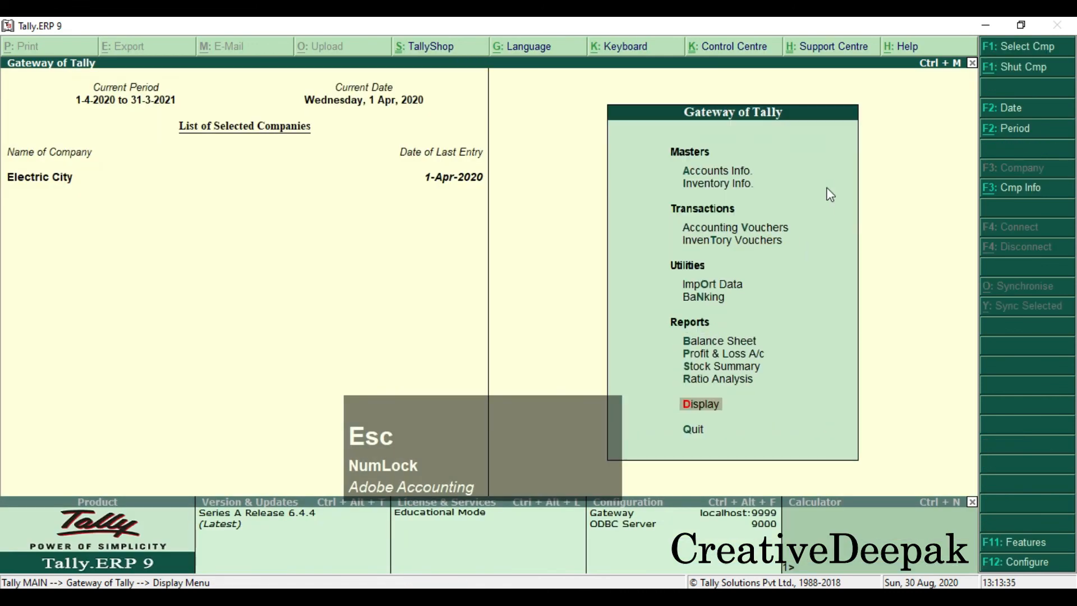
key("Escape")
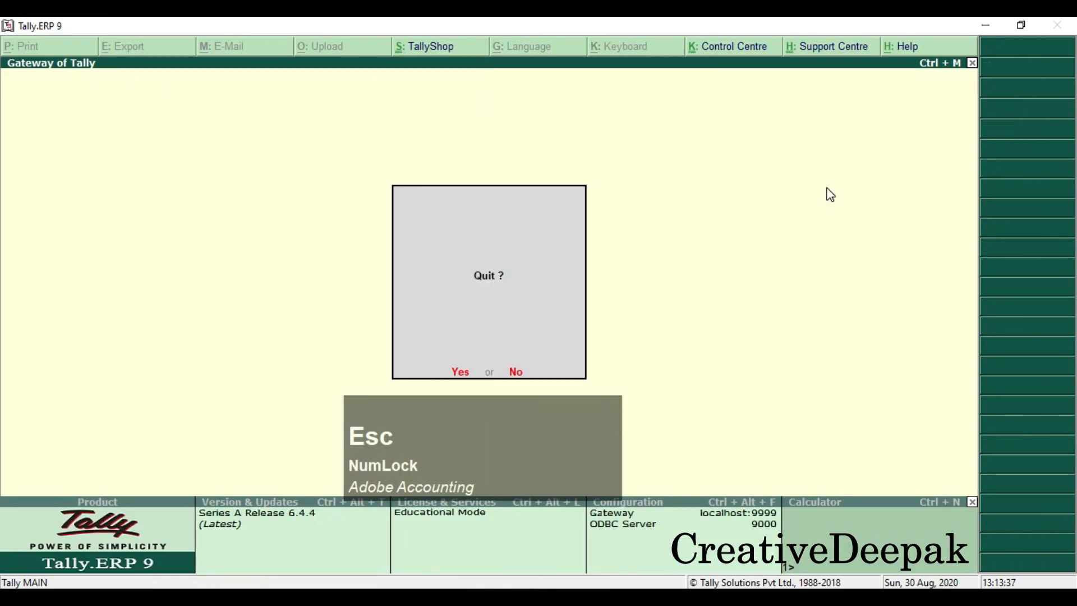
key("Escape")
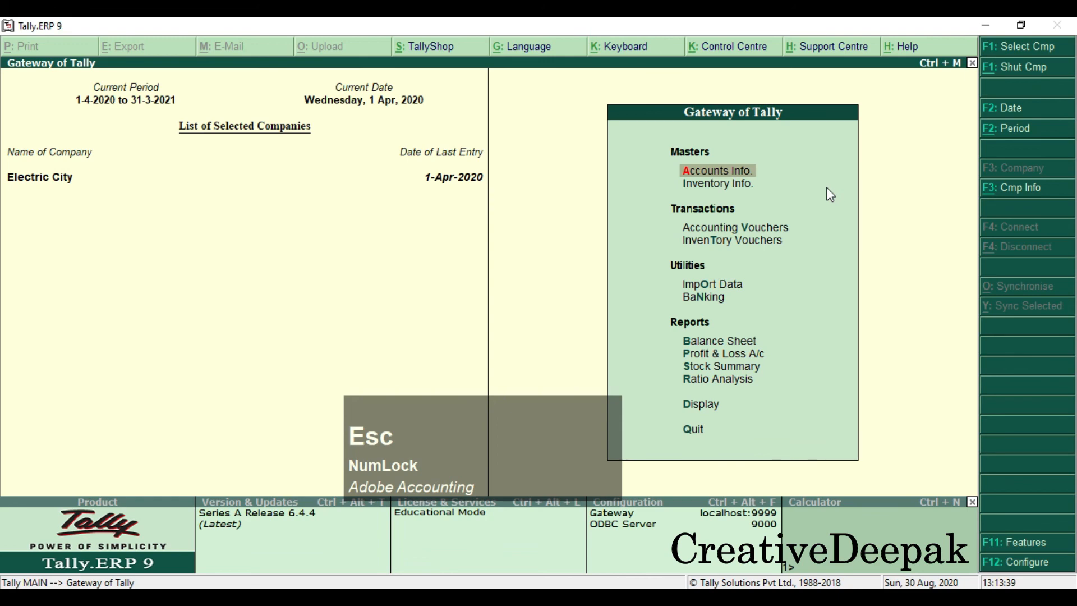